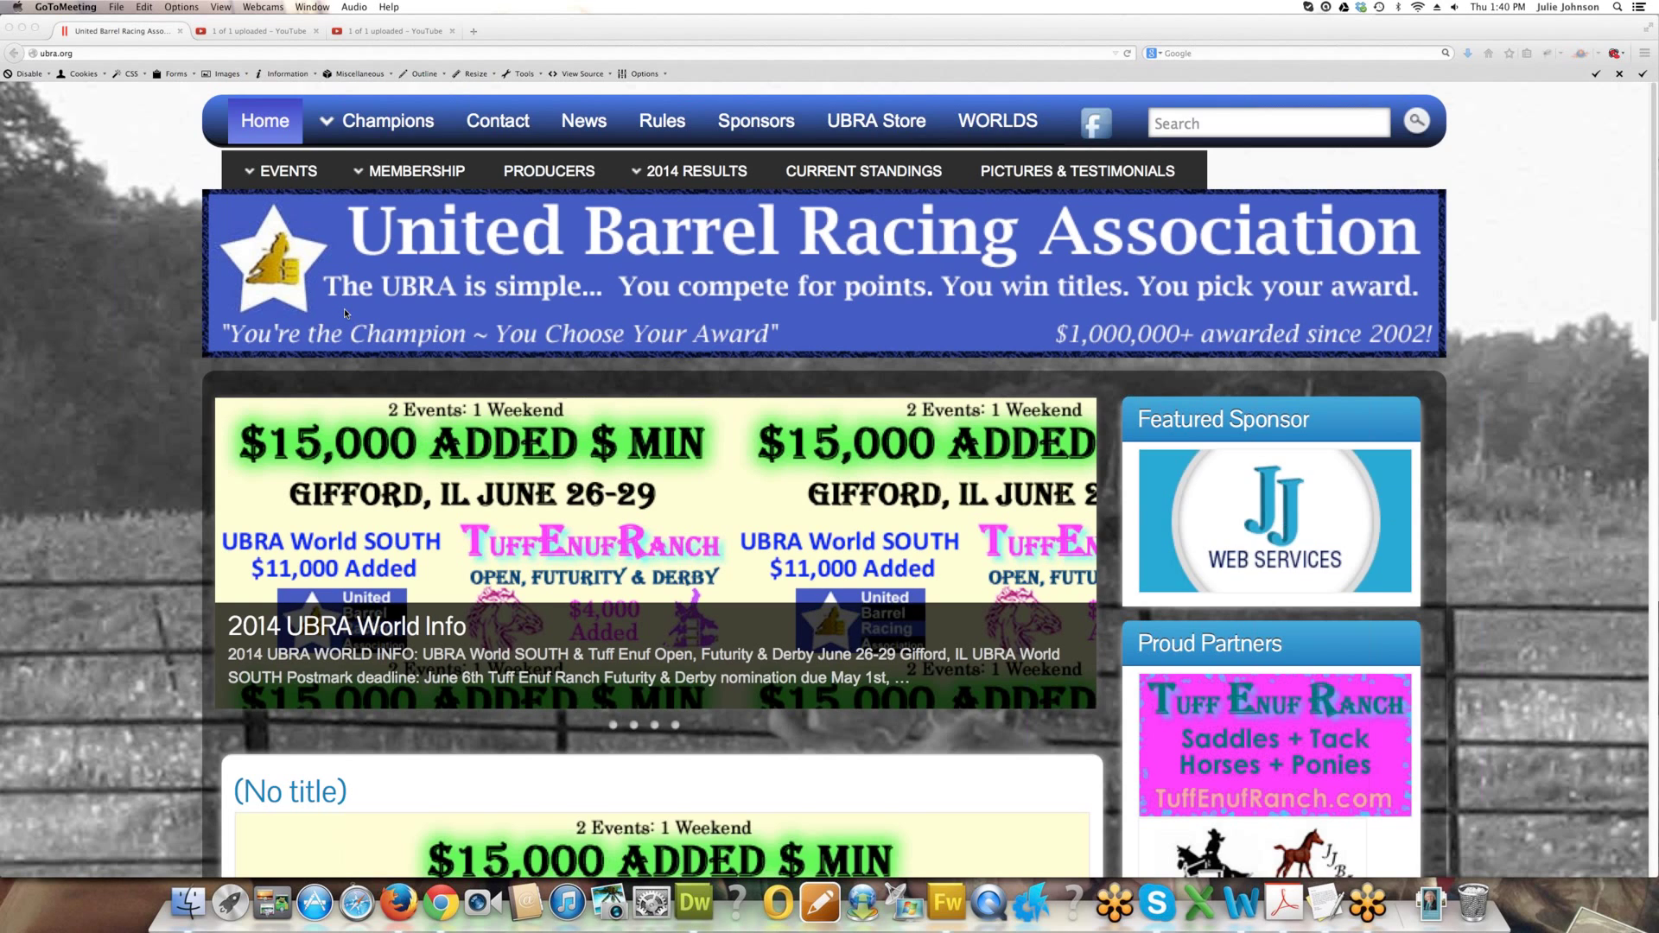
# Log in to the UBRA site with the member username and saved password.
pyautogui.scroll(-15, 345, 313)
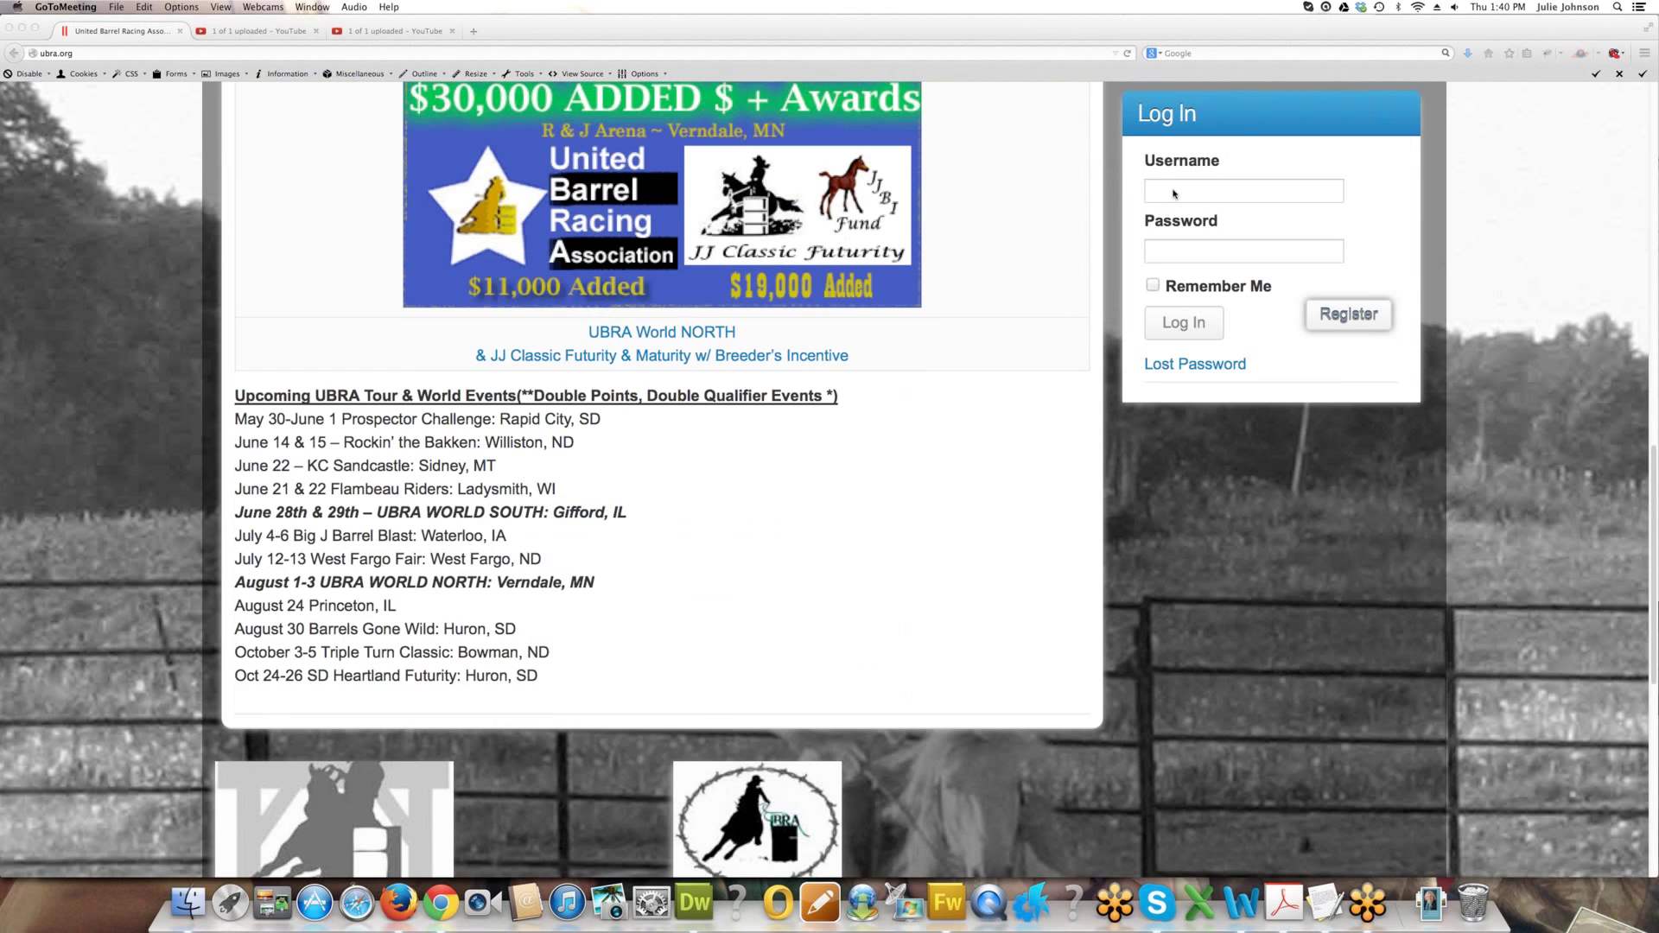
pyautogui.click(1173, 192)
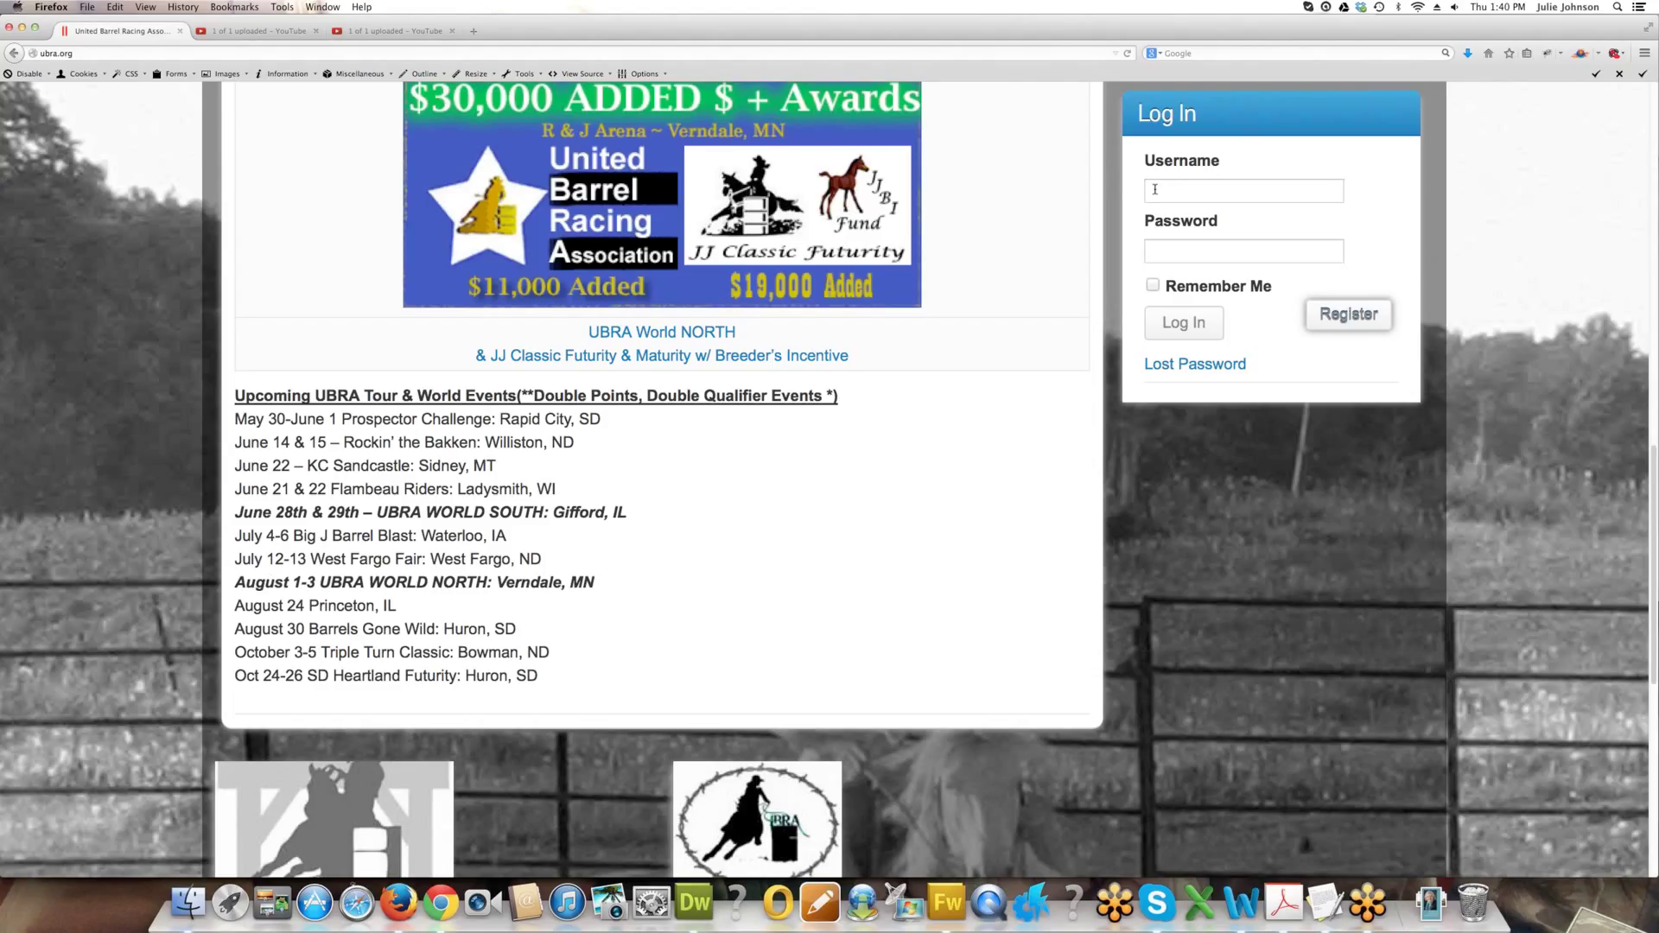
pyautogui.click(1213, 193)
pyautogui.write('JJArena')
pyautogui.press('Tab')
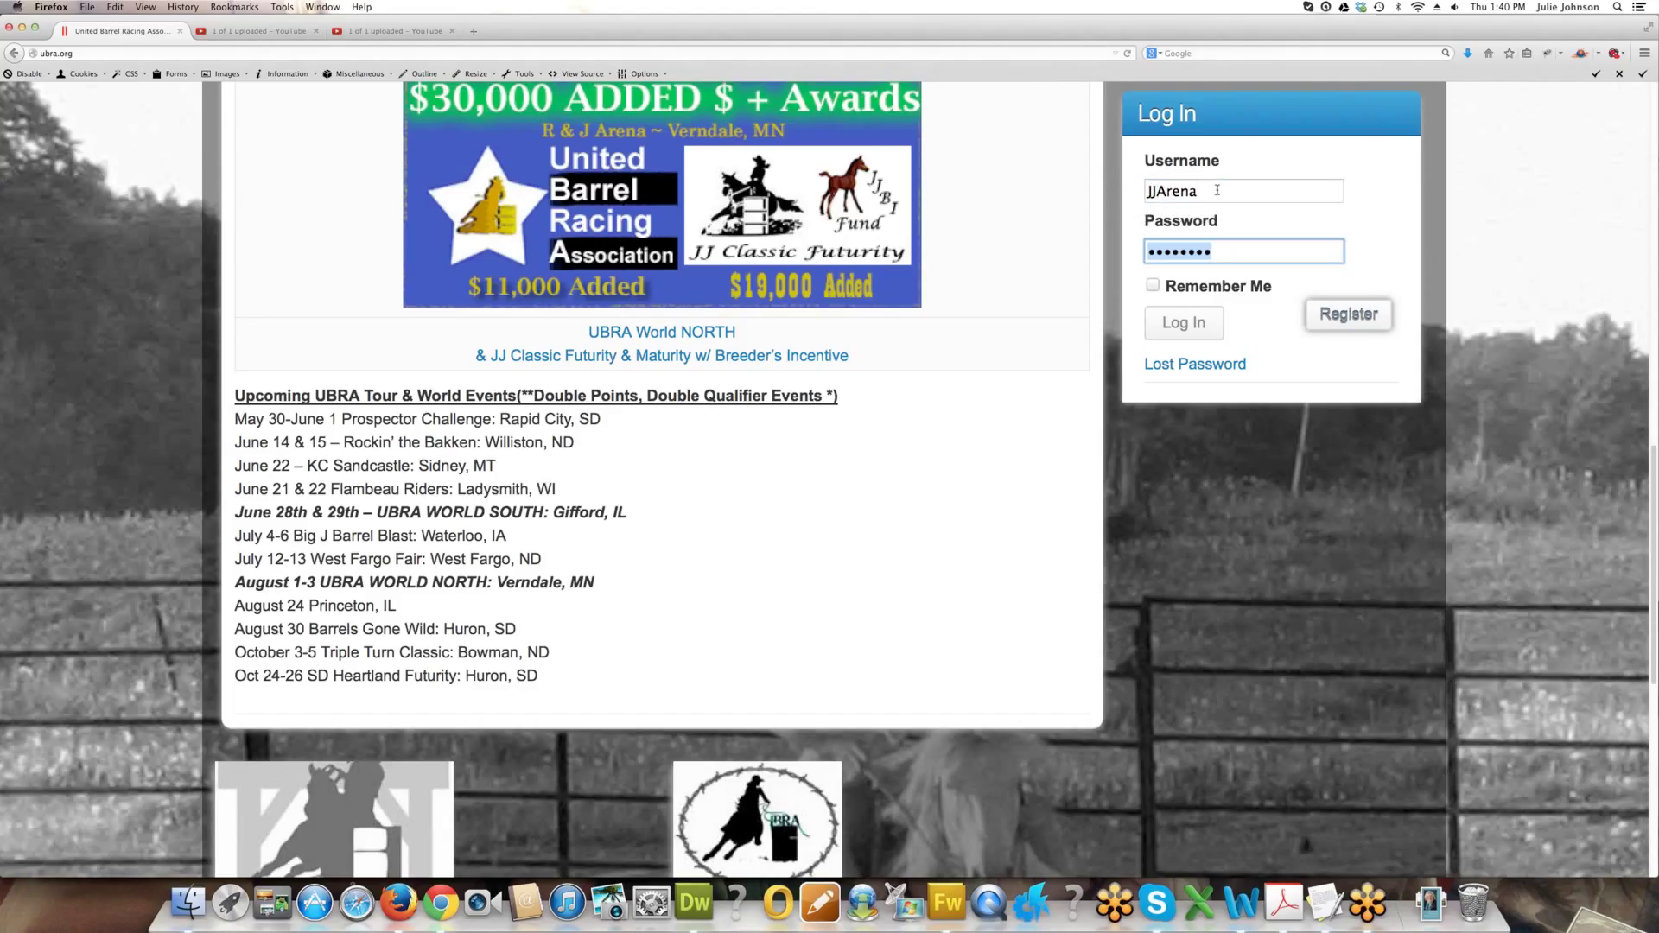
pyautogui.click(1178, 327)
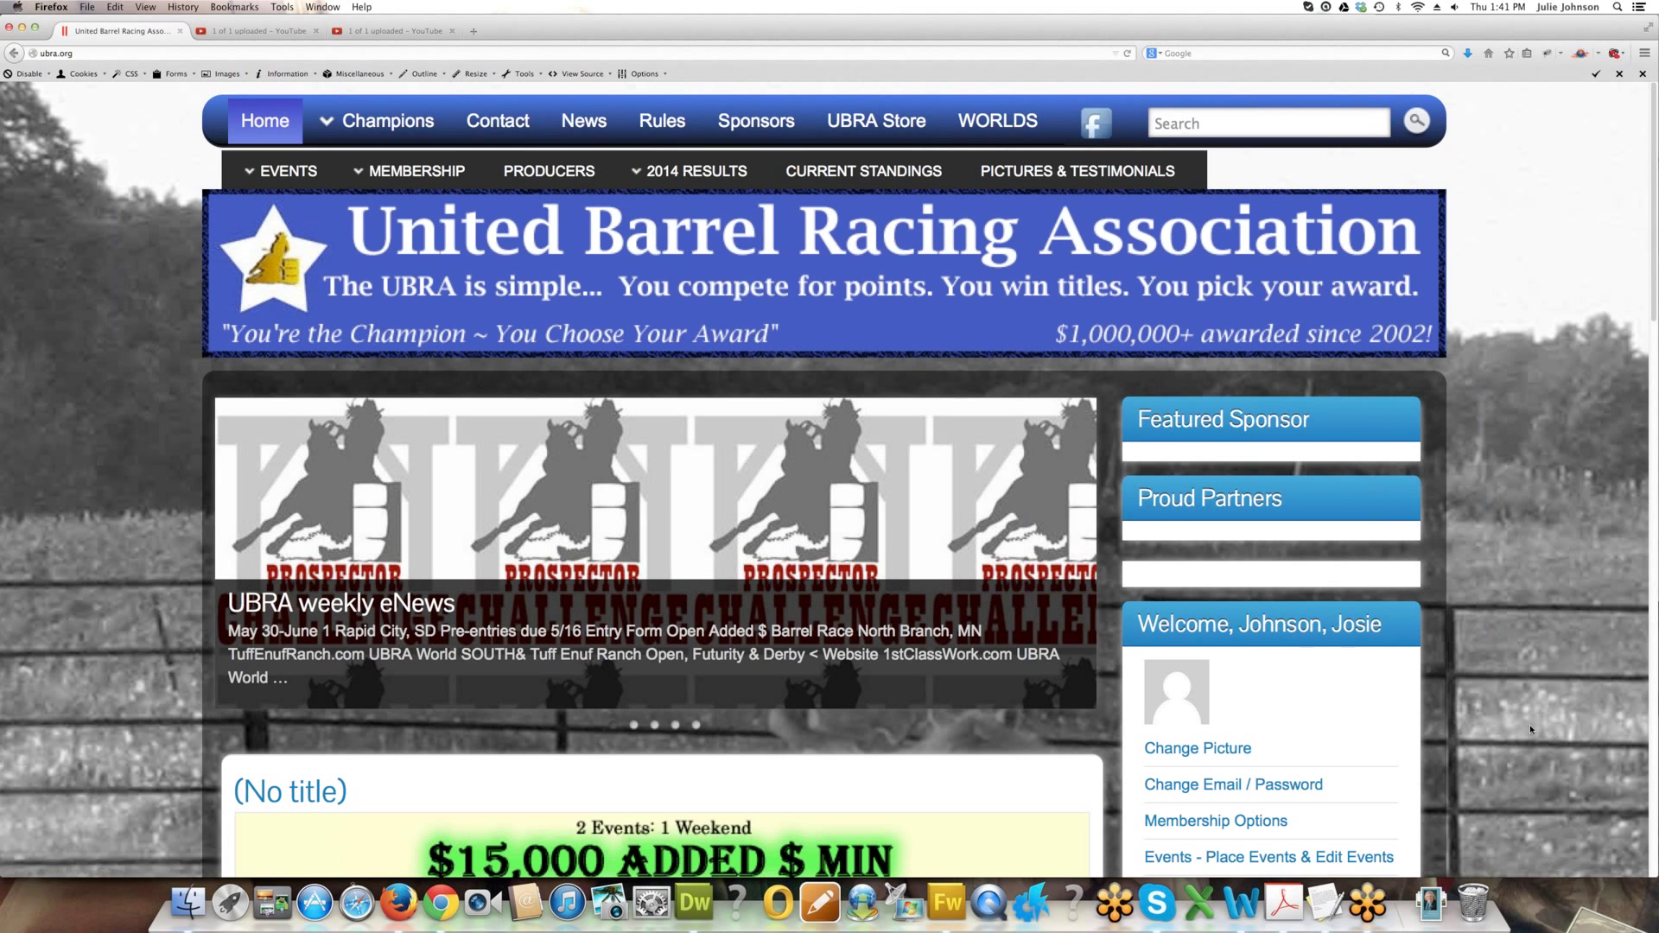
# Open 'Events - Place Events & Edit Events' from the welcome panel and start a new listing.
pyautogui.scroll(-5, 1355, 729)
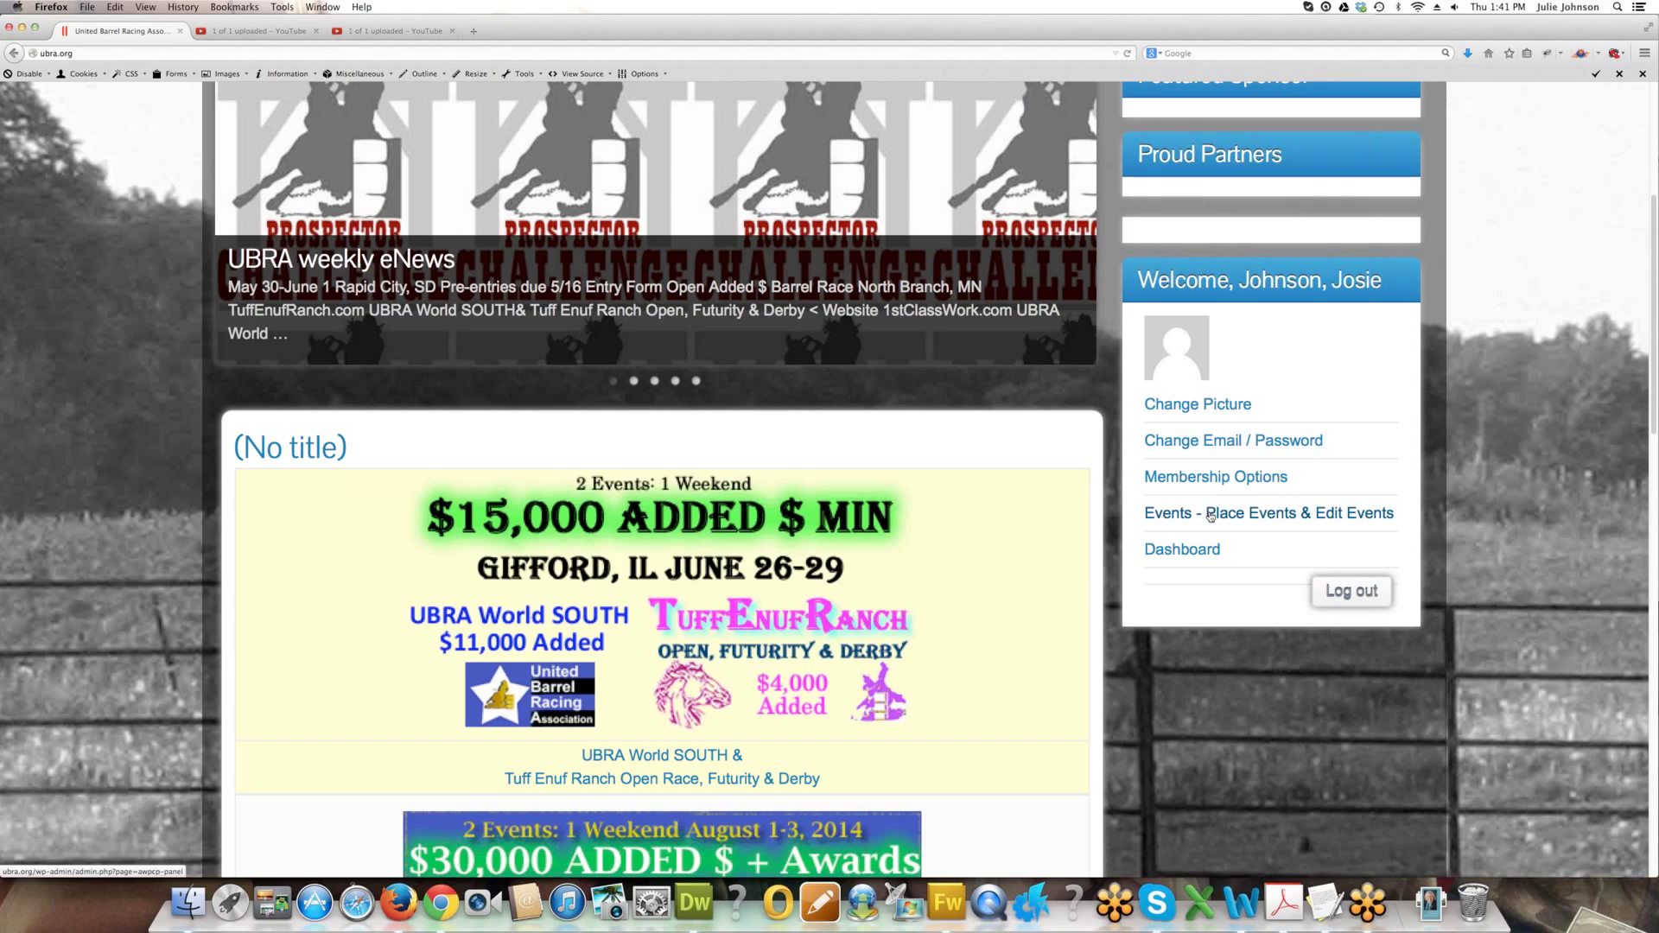
pyautogui.click(1211, 516)
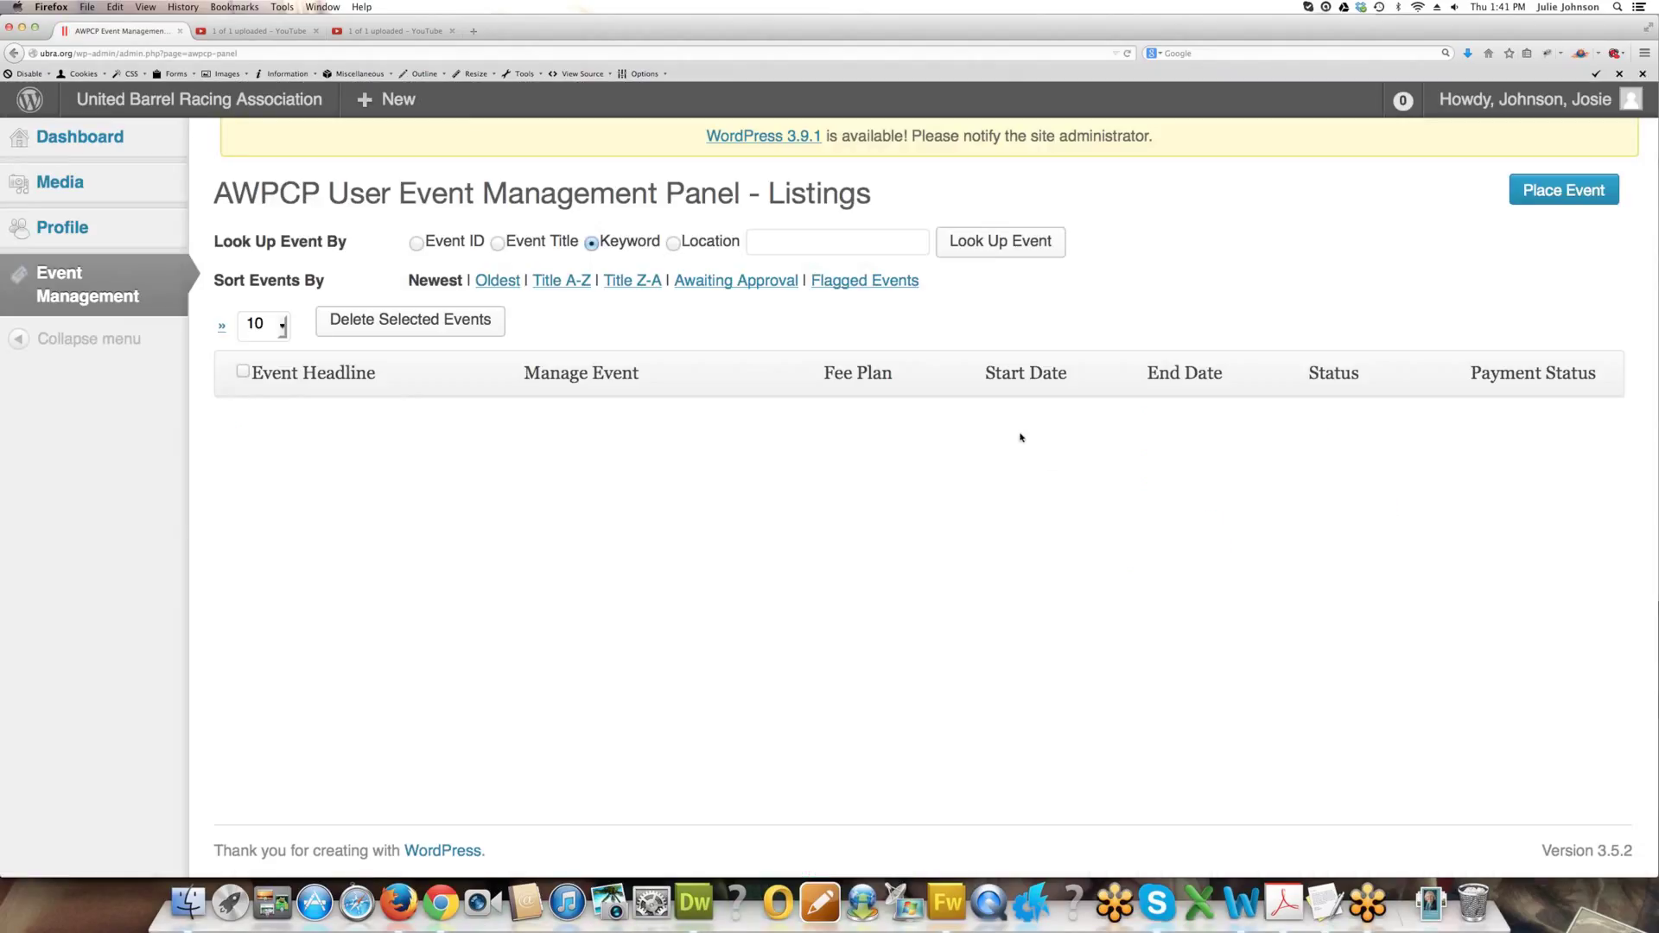
pyautogui.click(1539, 187)
# Start a new event listing with the Place Event button.
pyautogui.click(1535, 188)
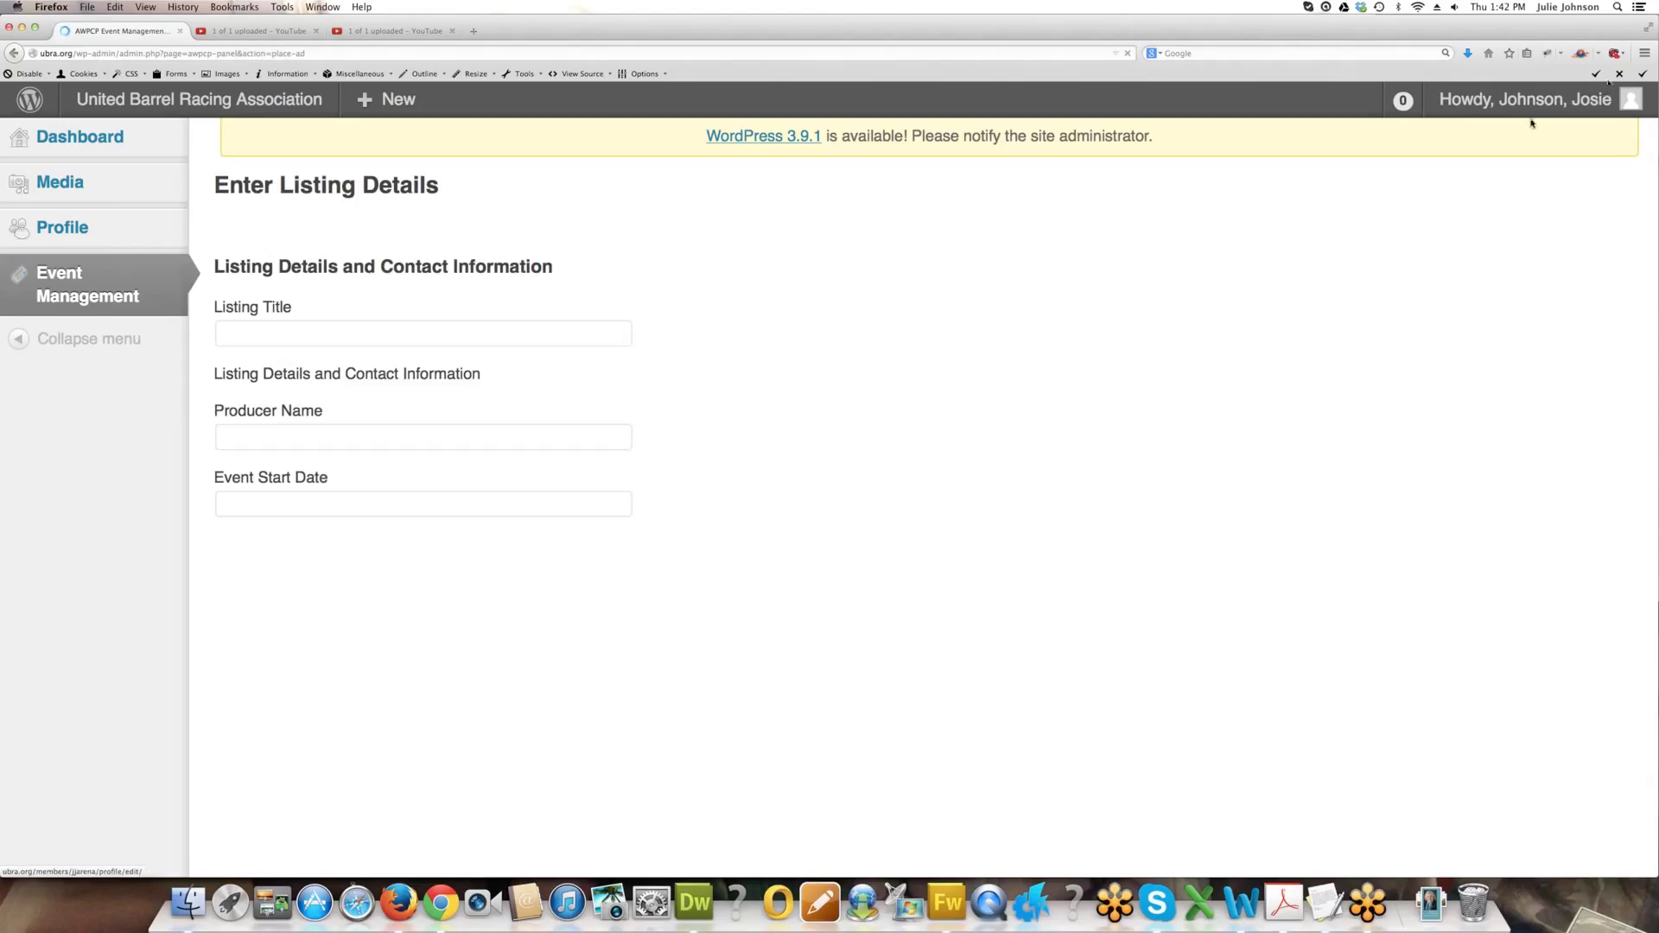
# Enter the listing title, producer JJ Arena and start date 2014-05-30.
pyautogui.click(496, 337)
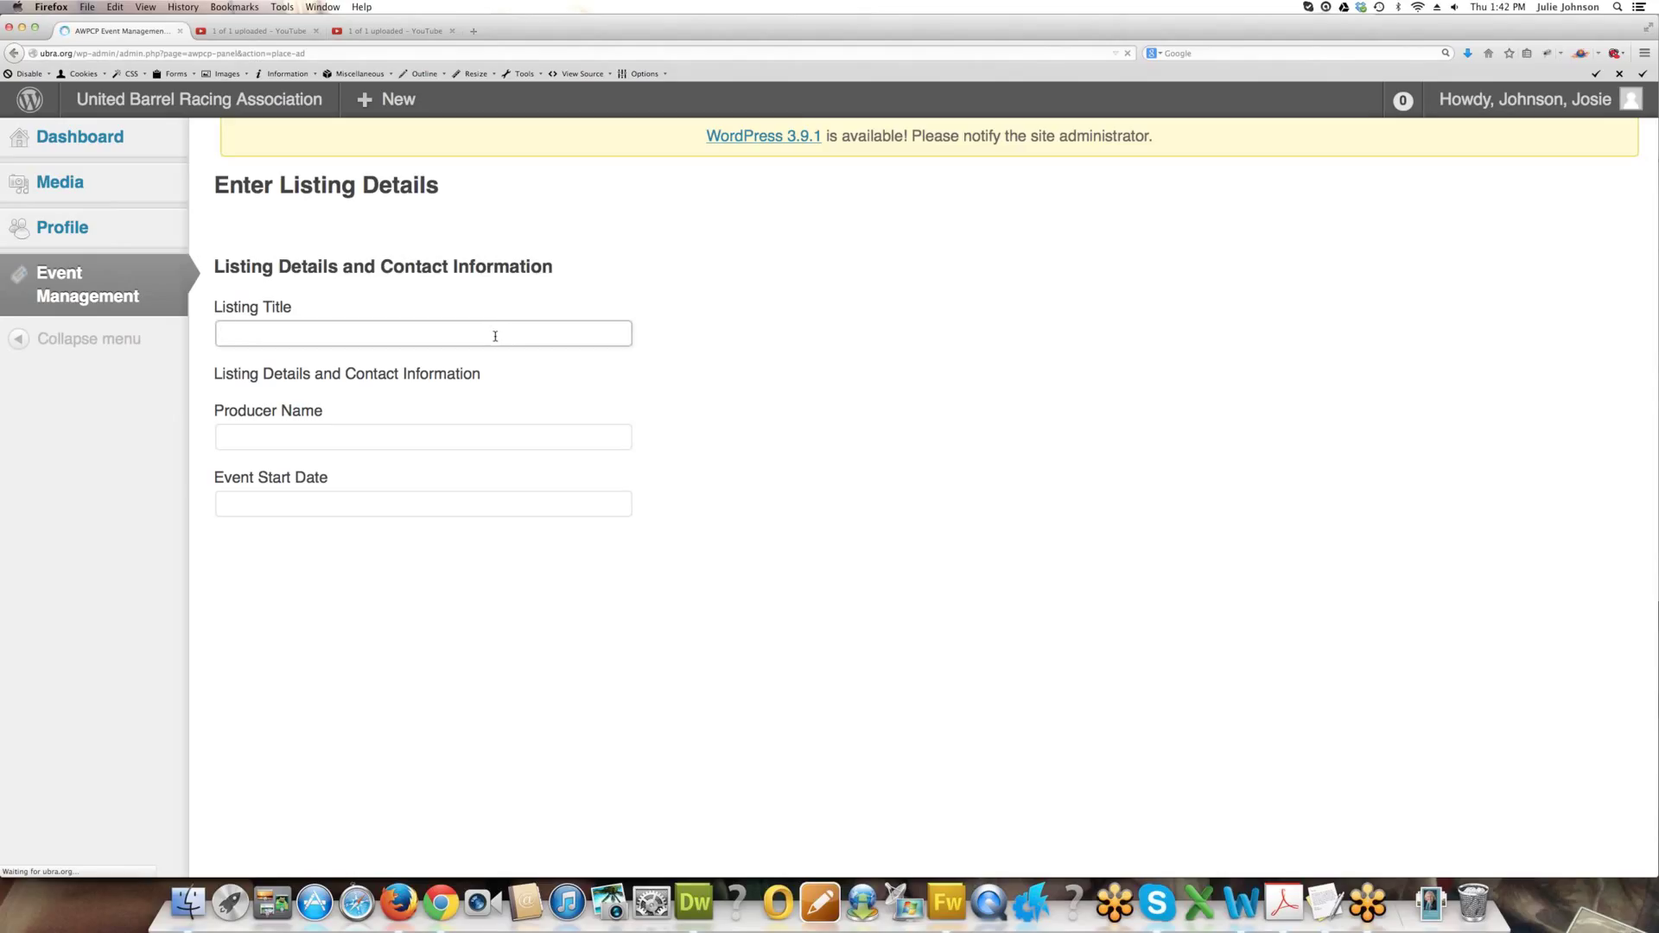
pyautogui.write('Testing Event Listing Title')
pyautogui.press('Tab')
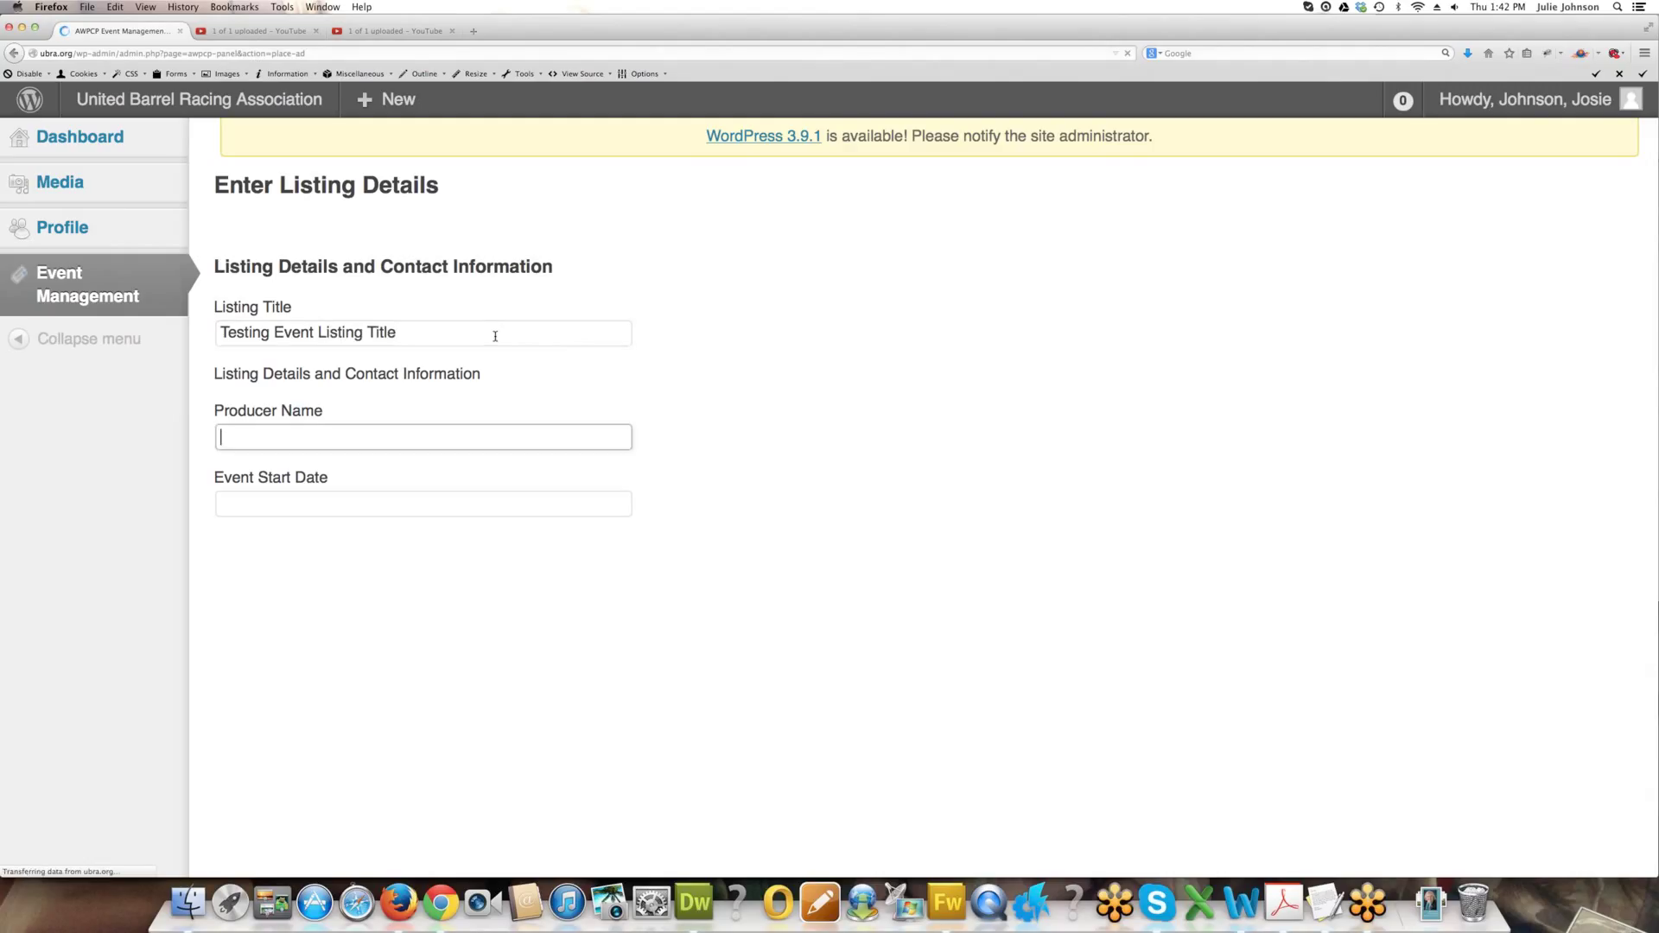
pyautogui.write('JJ Arena')
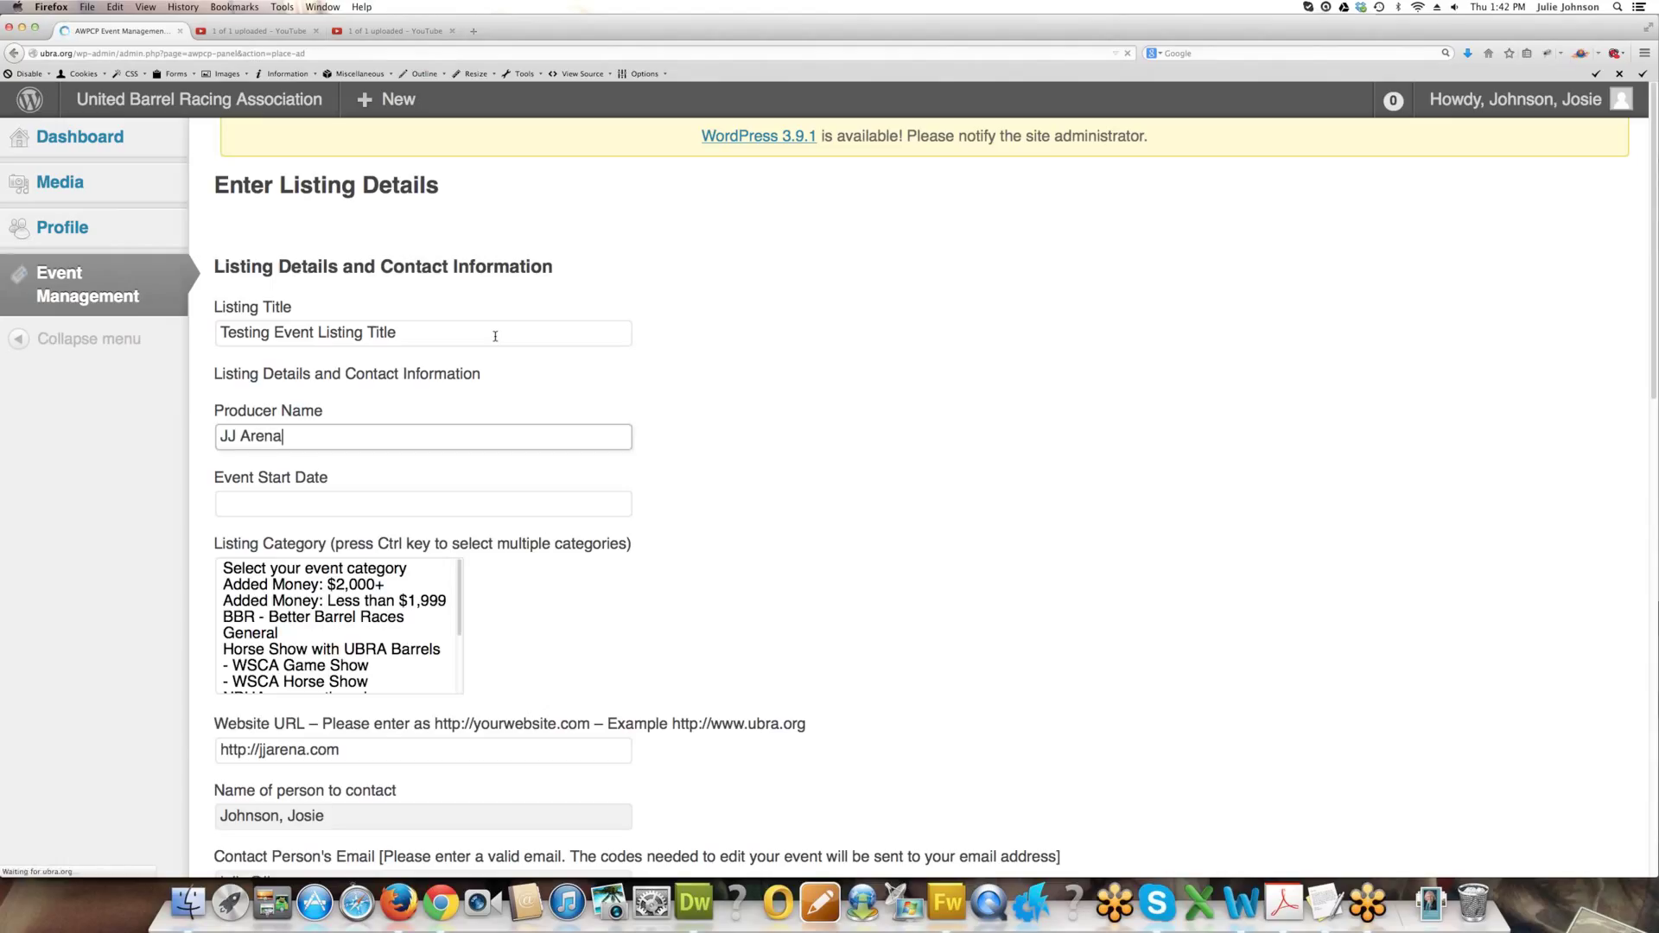
pyautogui.press('Tab')
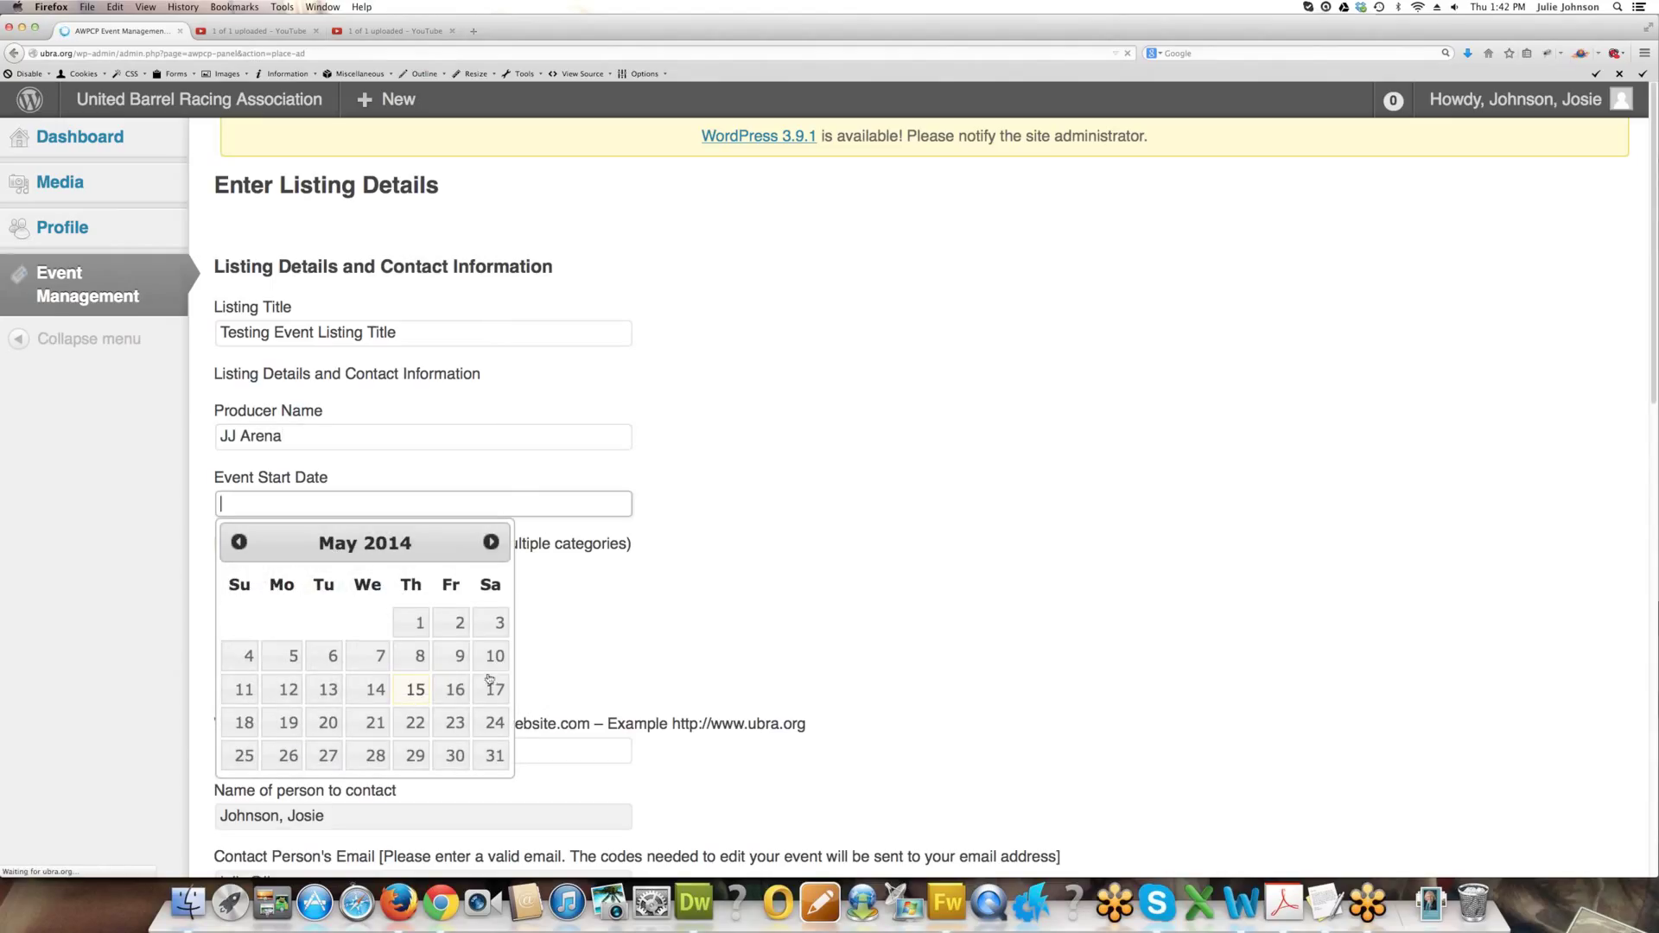
pyautogui.click(455, 755)
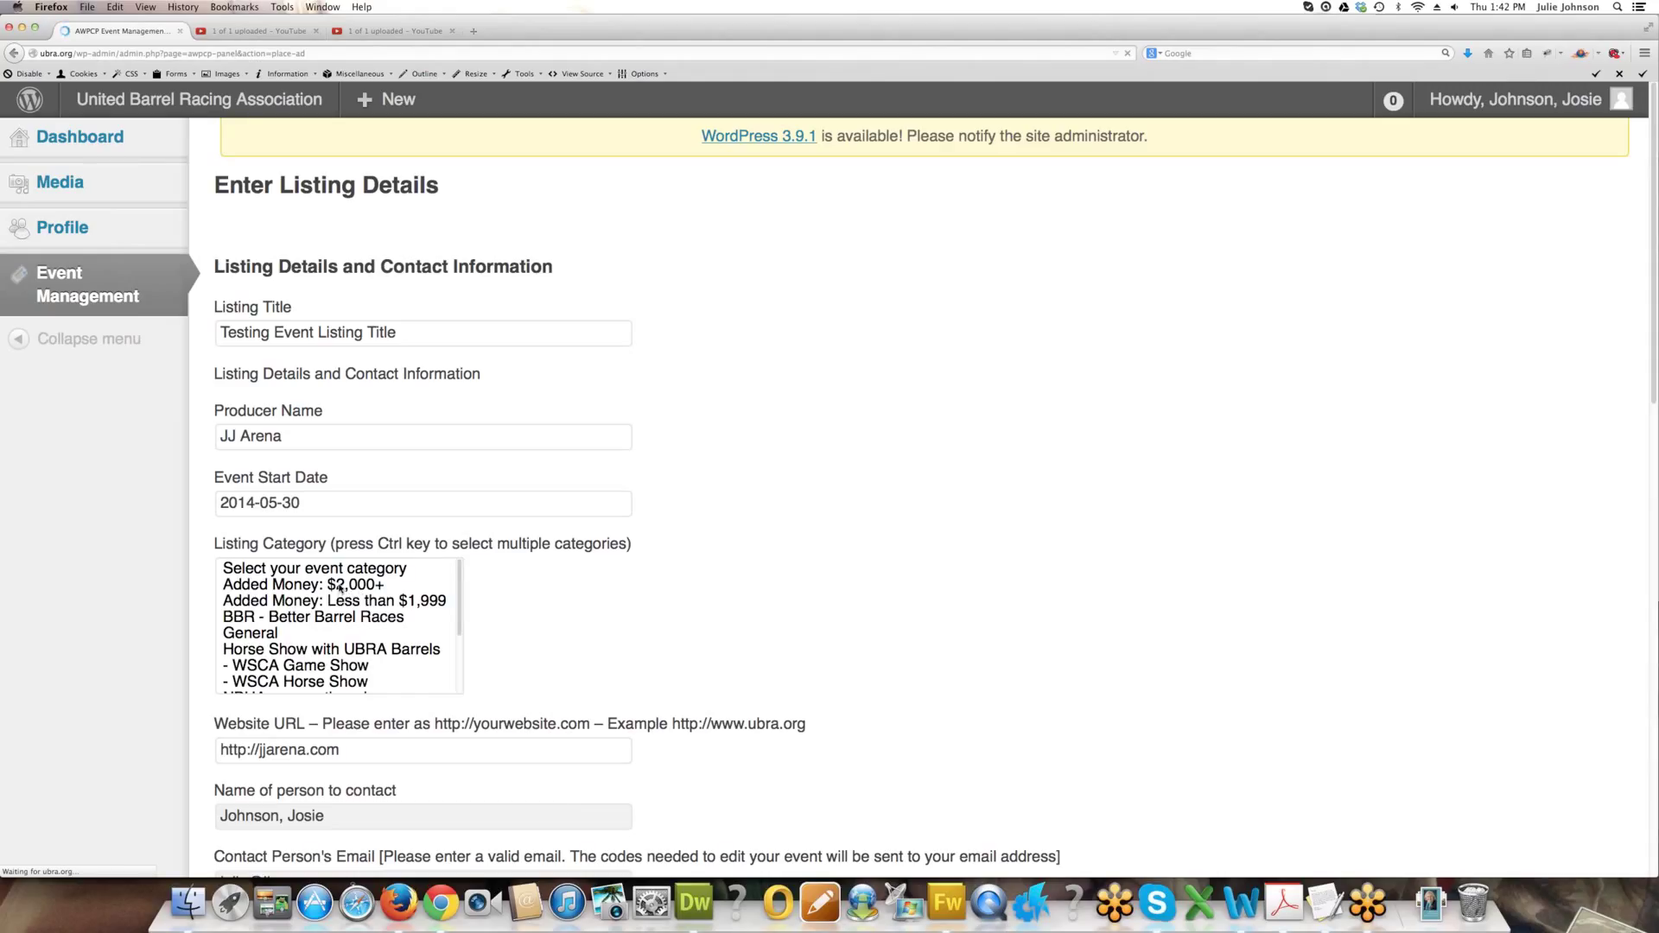
# Select the WSCA Game Show and UBRA Barrels horse show categories.
pyautogui.scroll(-1, 332, 605)
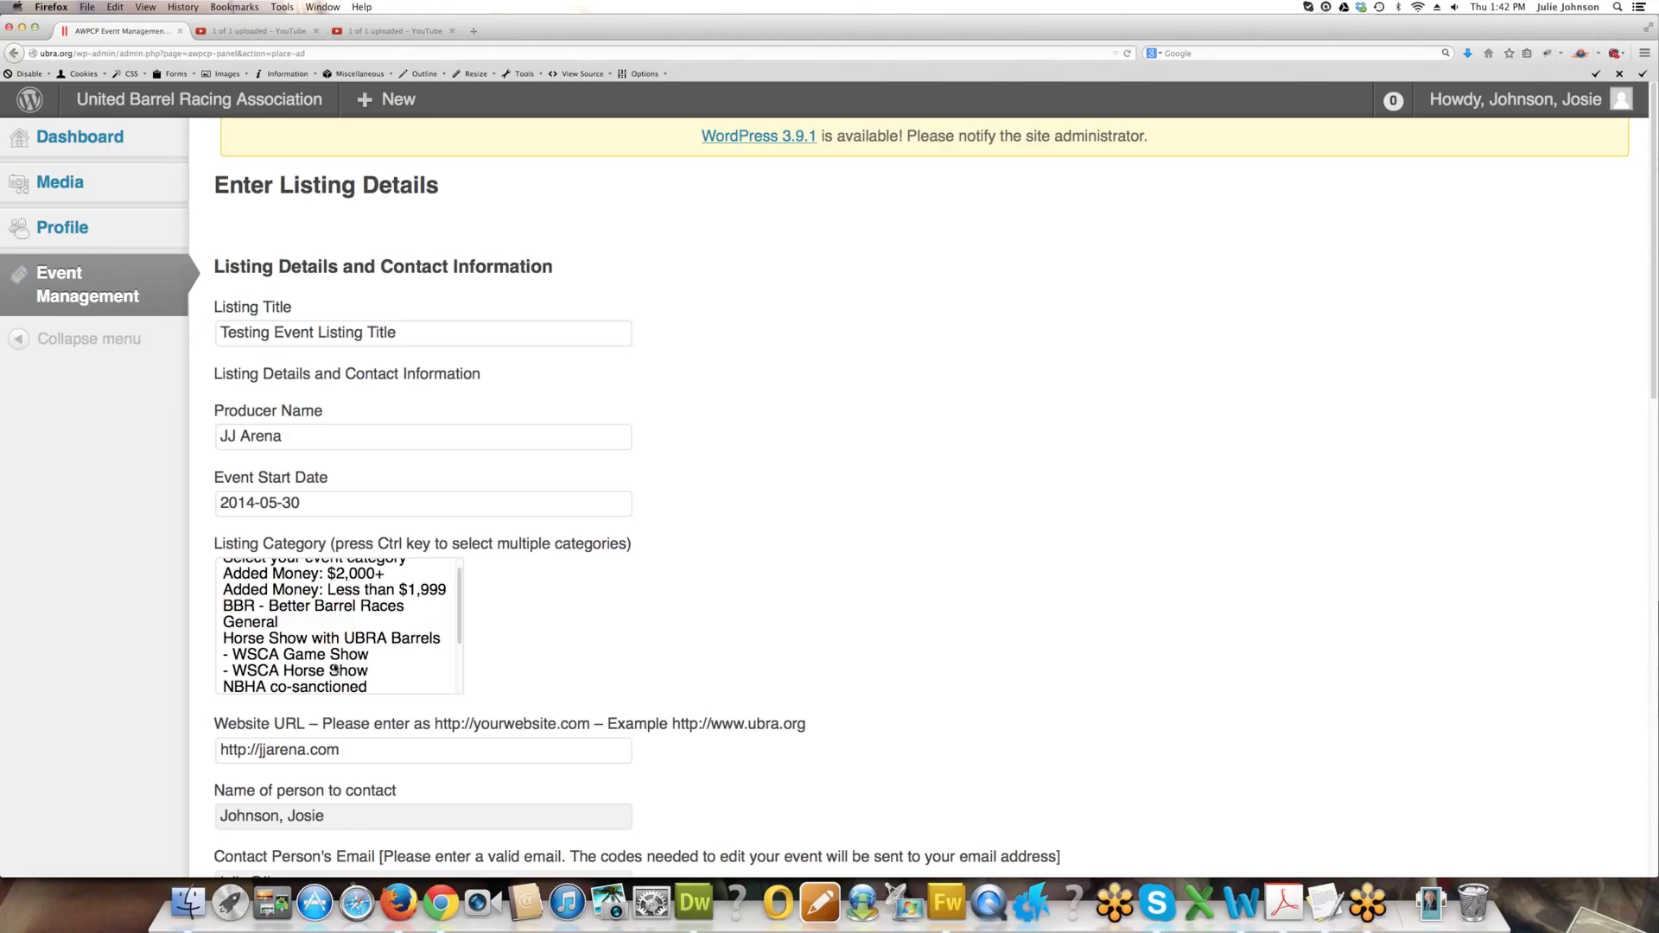
pyautogui.click(334, 659)
pyautogui.keyDown('super'); pyautogui.click(328, 641); pyautogui.keyUp('super')
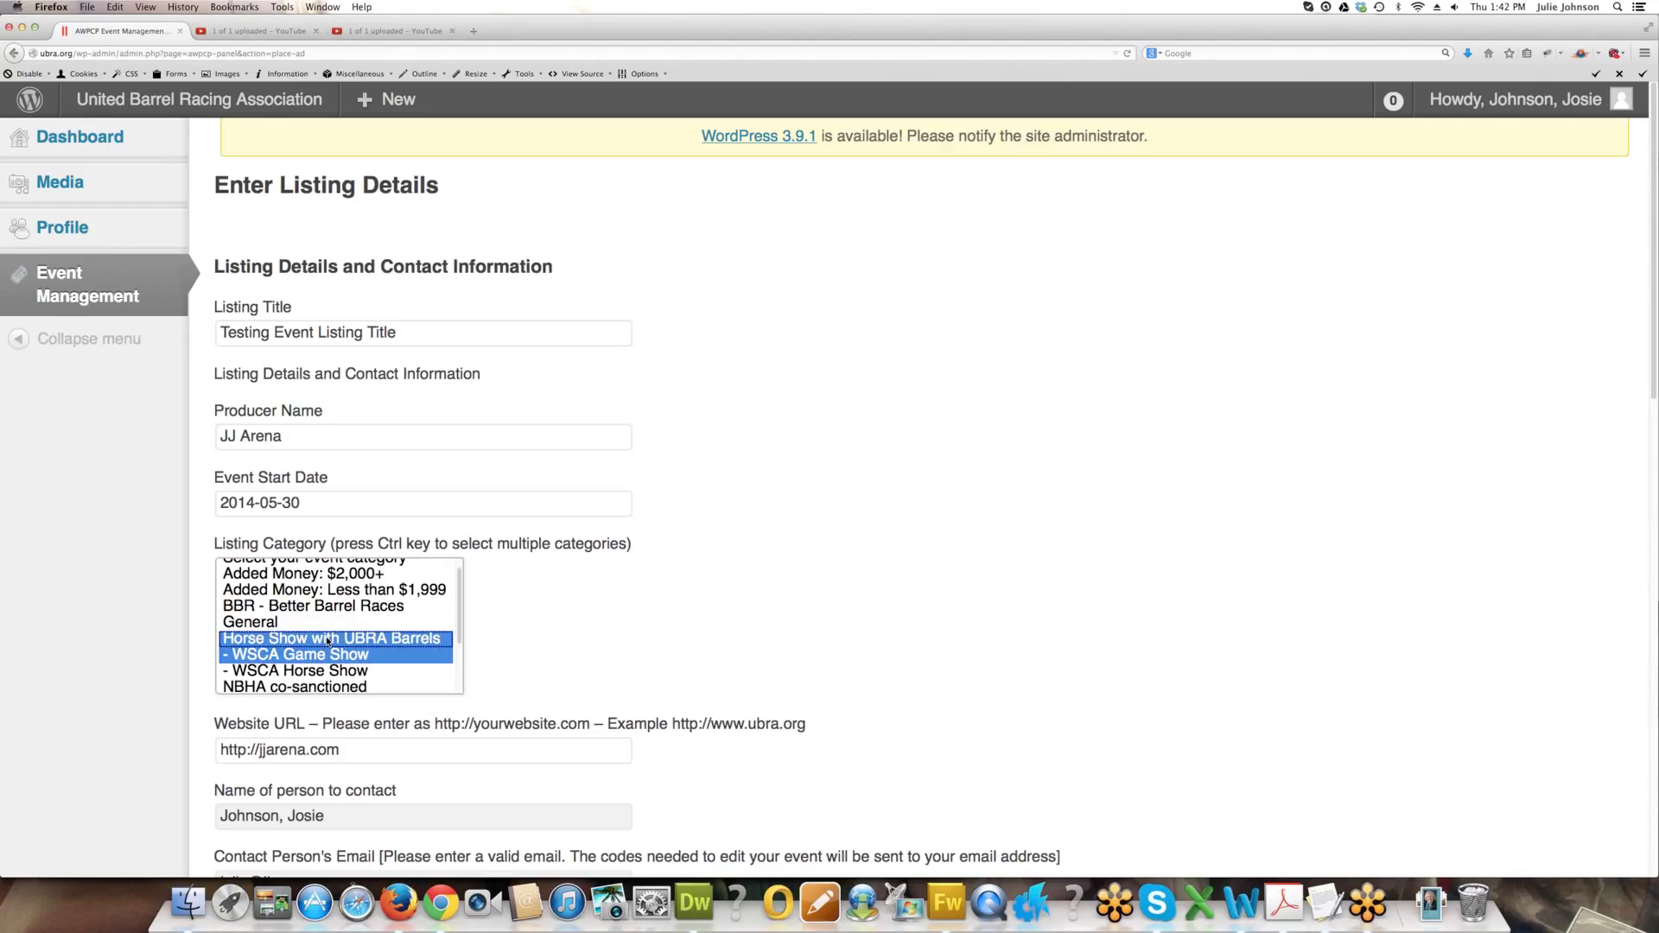
pyautogui.scroll(-8, 326, 716)
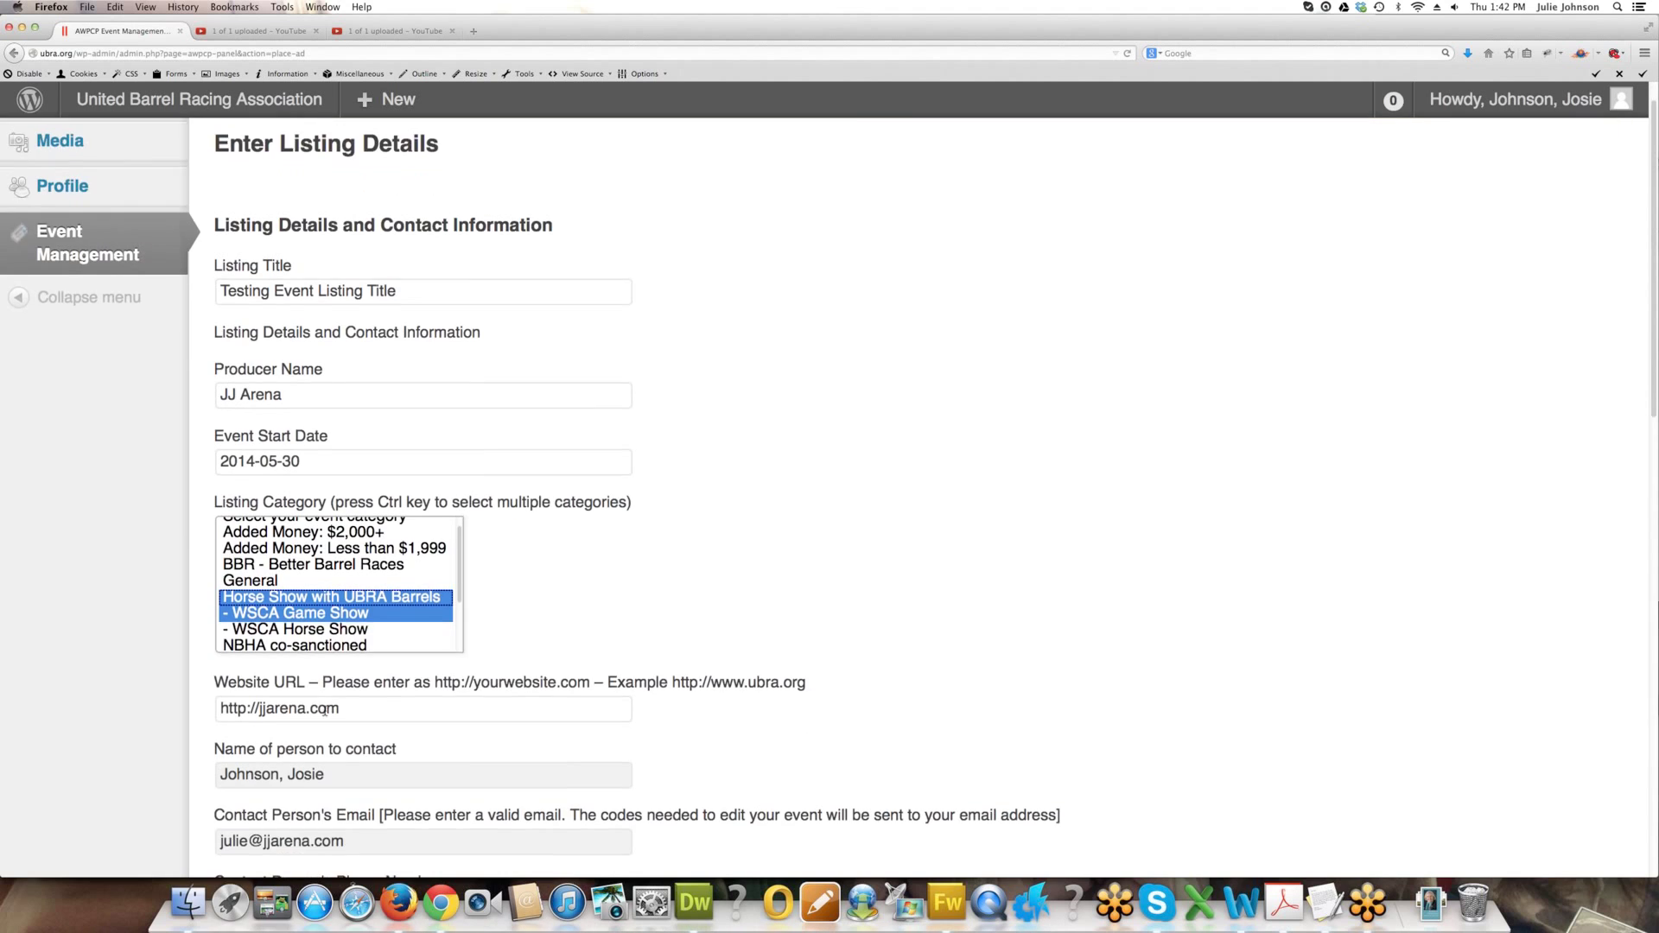
pyautogui.scroll(-3, 326, 713)
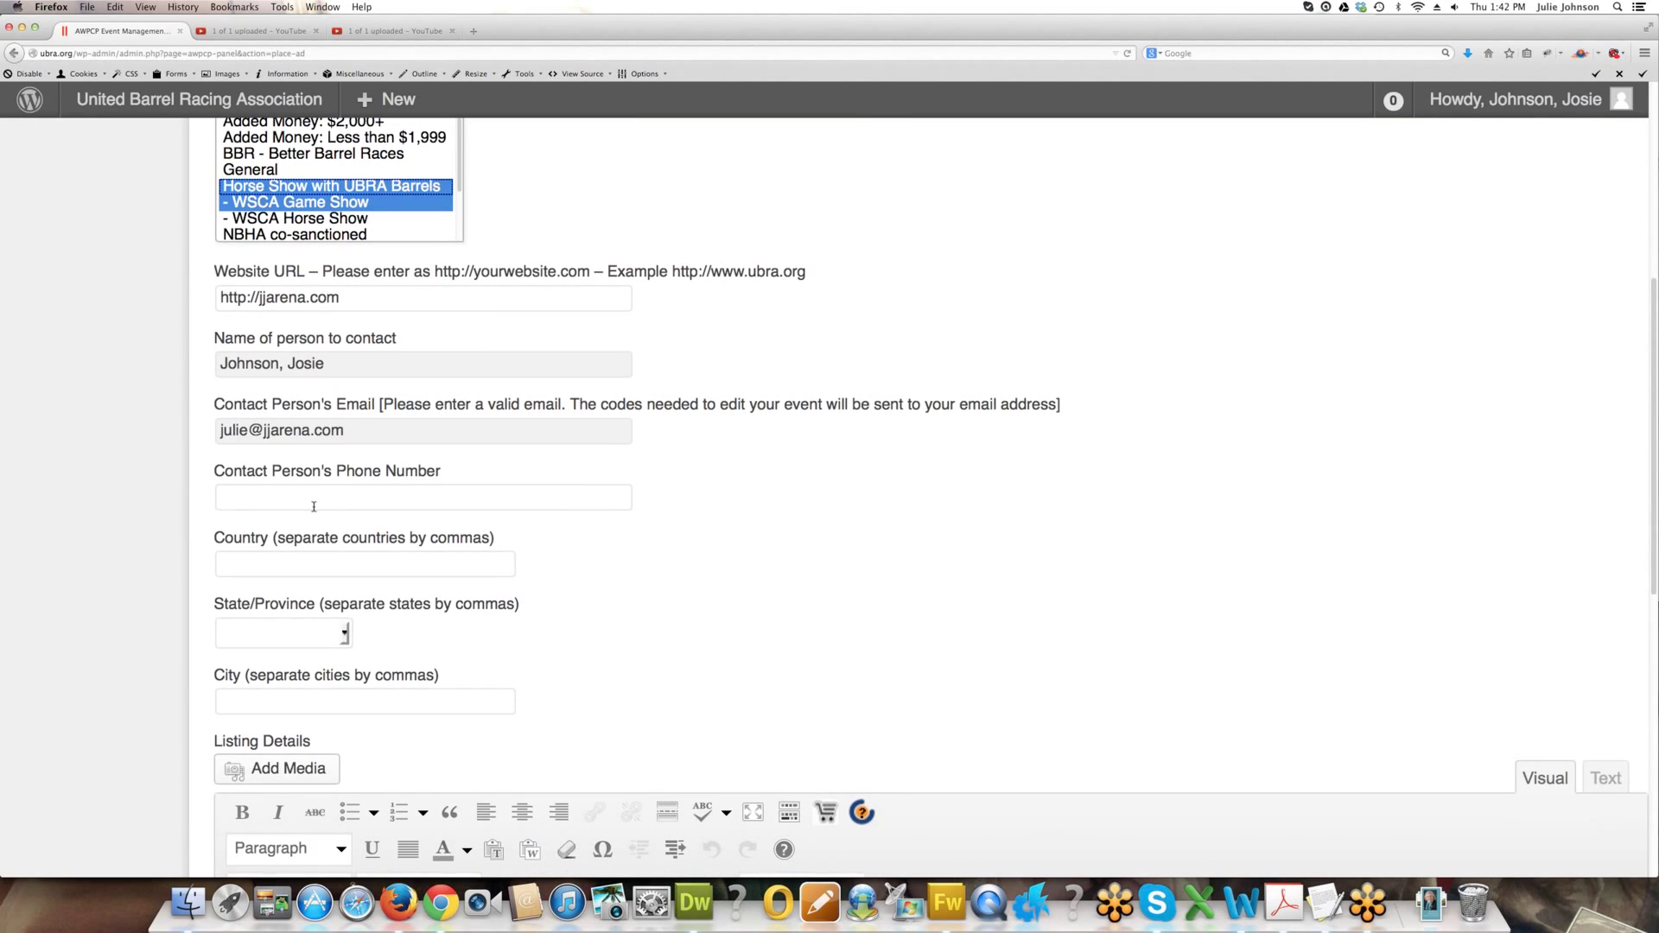
# Enter the contact phone number and country USA.
pyautogui.scroll(-2, 294, 421)
pyautogui.click(293, 421)
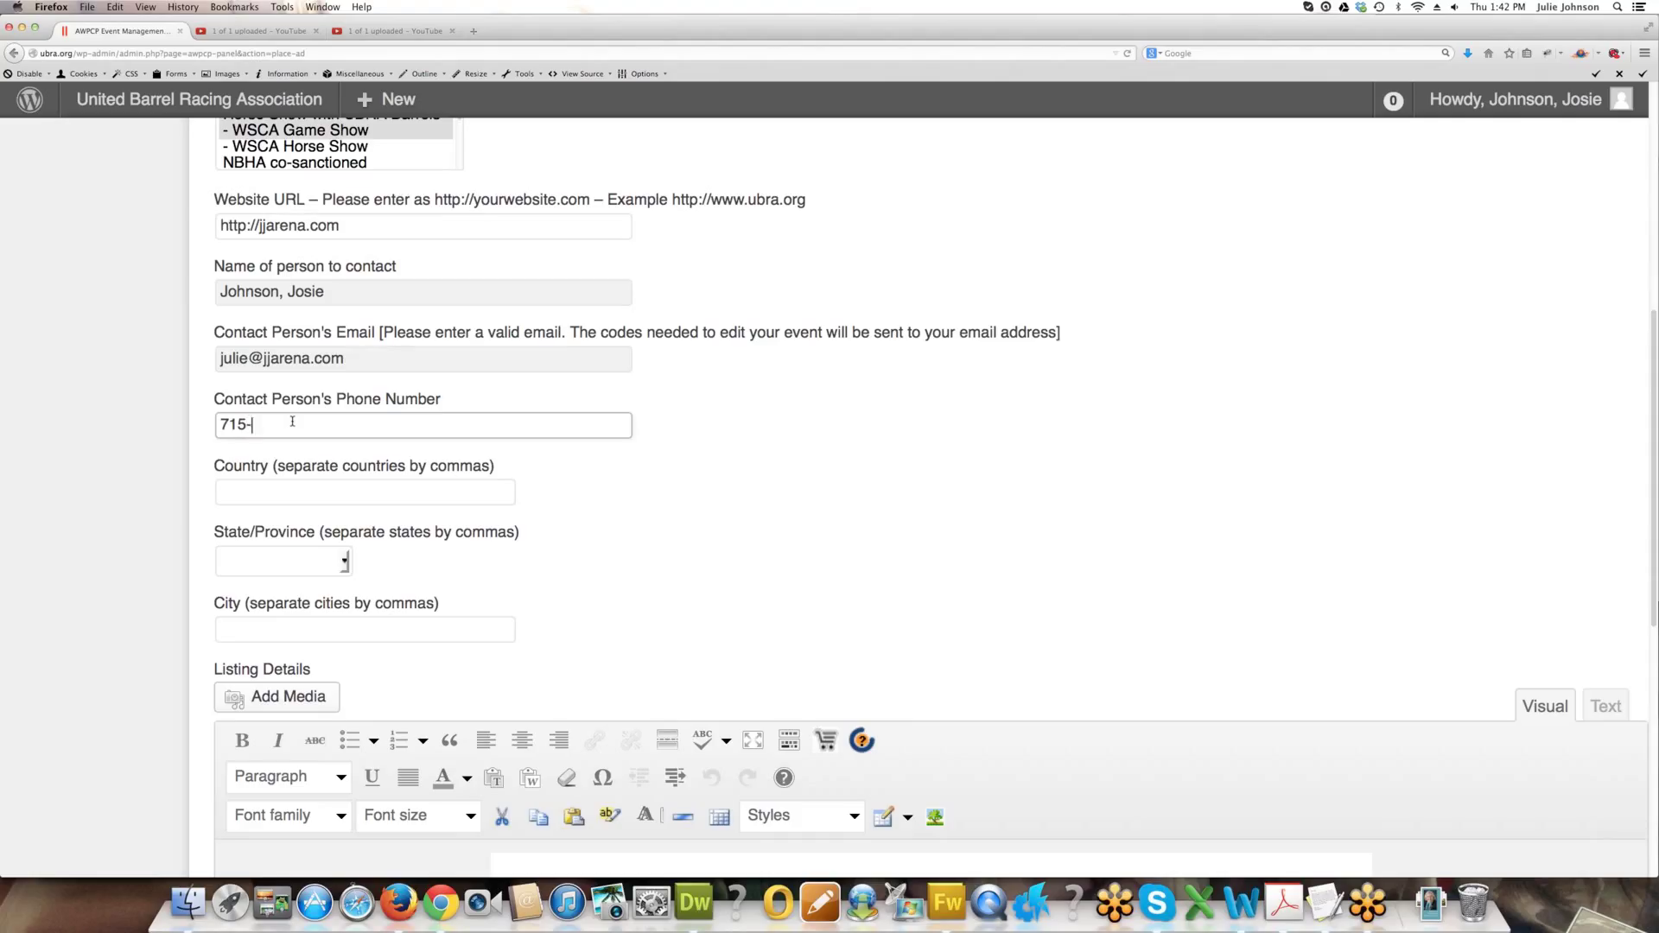
pyautogui.press('Tab')
pyautogui.write('USA')
# Choose state Wisconsin and enter city Balsam Lake.
pyautogui.press('Tab')
pyautogui.press('m')
pyautogui.press('w')
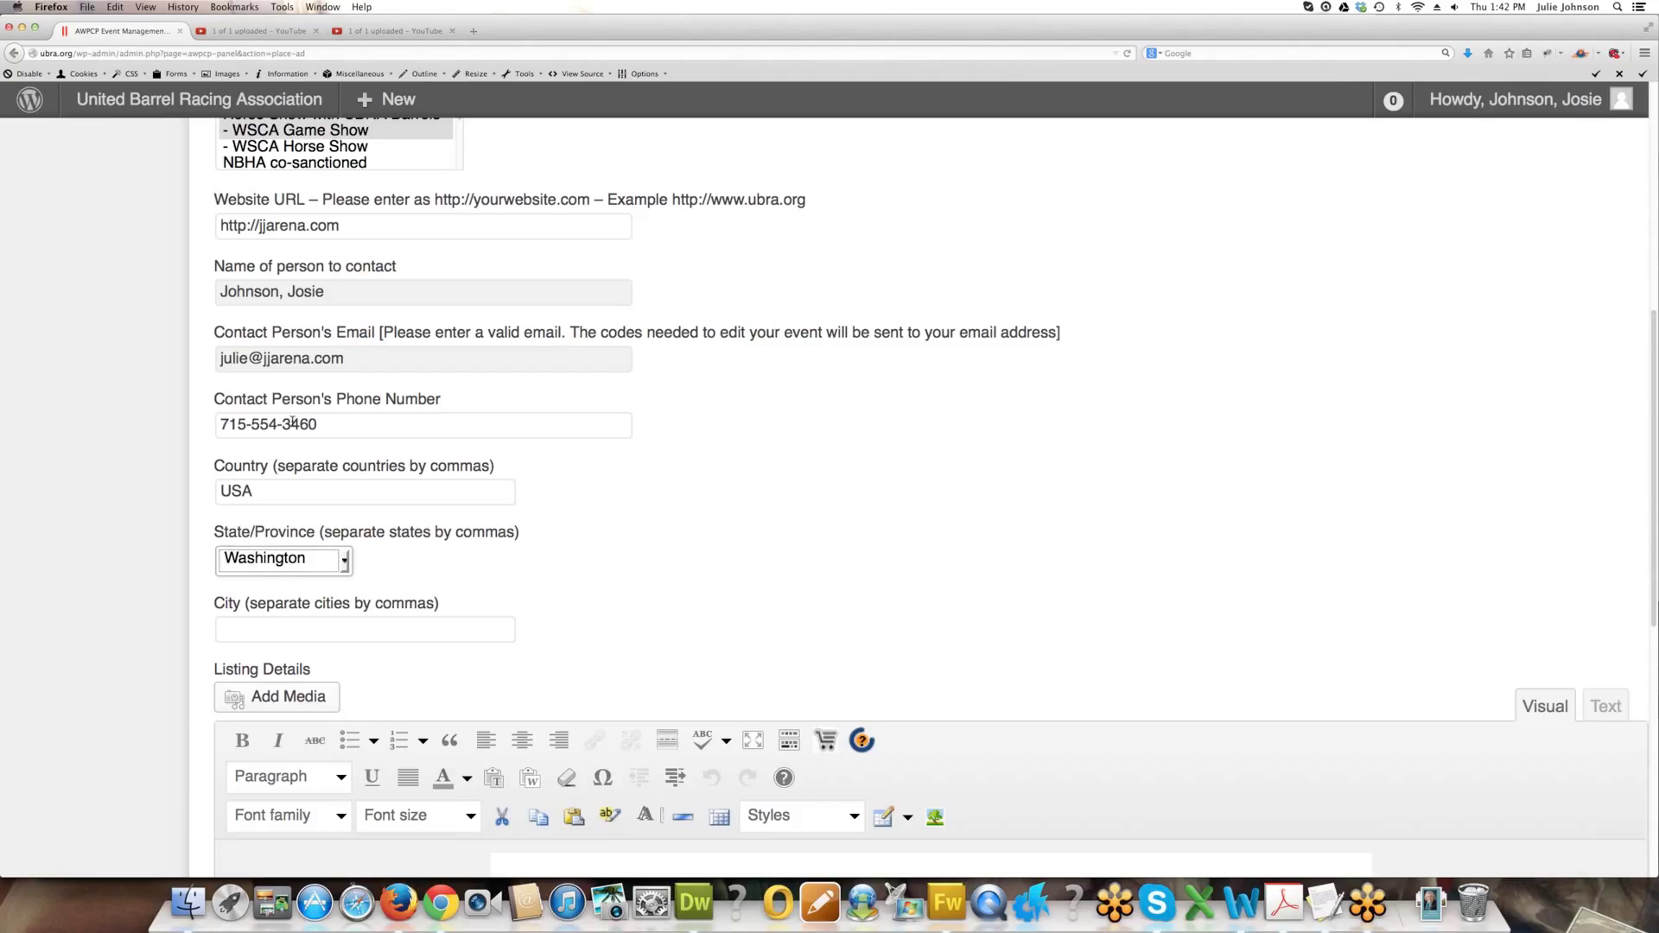
pyautogui.press('i')
pyautogui.press('Tab')
pyautogui.write('B')
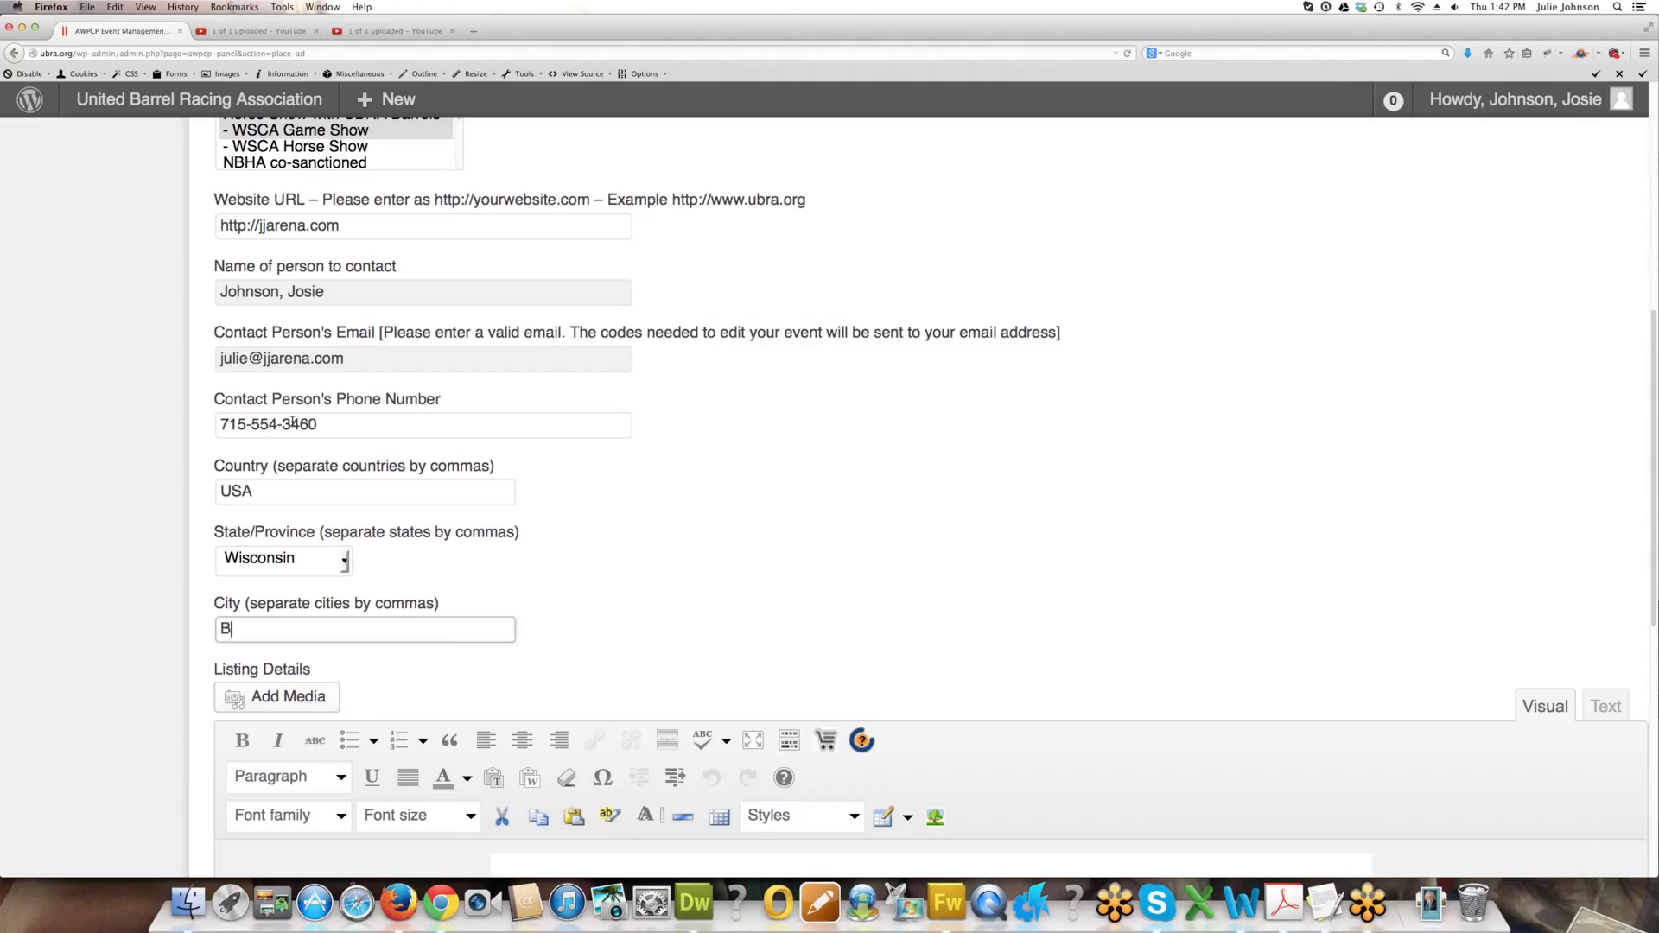
pyautogui.write('alsam Lake')
pyautogui.scroll(-5, 489, 234)
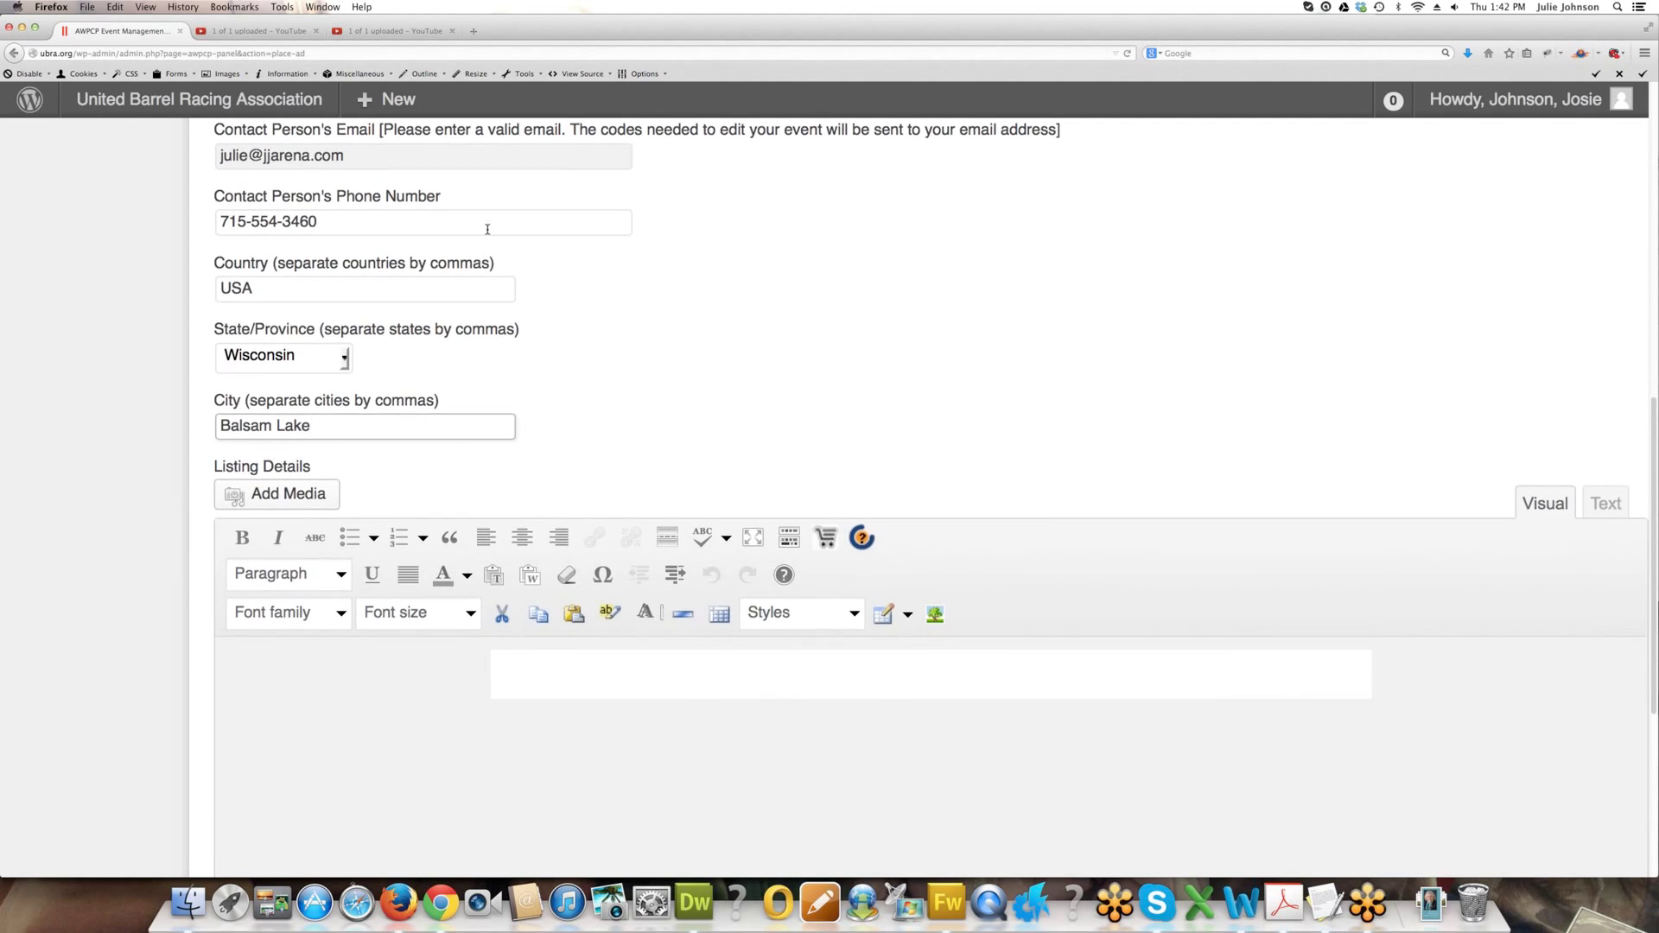
pyautogui.click(560, 645)
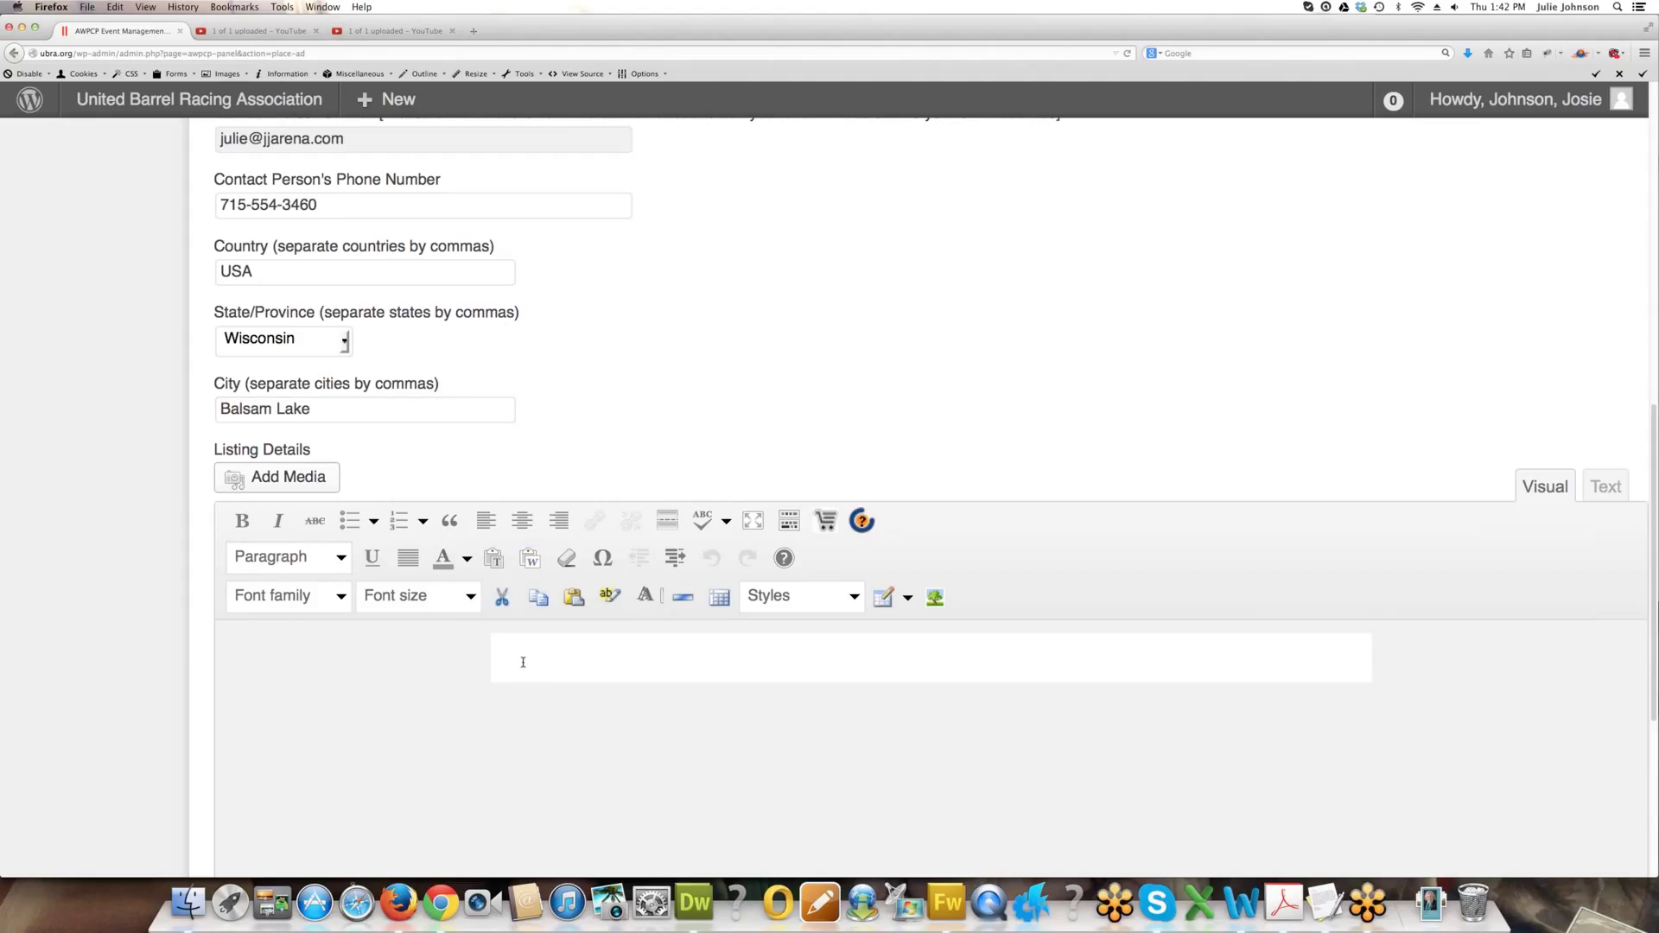
# Write 'This area is used for unlimited text and images and links! :)' followed by Testing 123 lines.
pyautogui.write('This area is used for unlim')
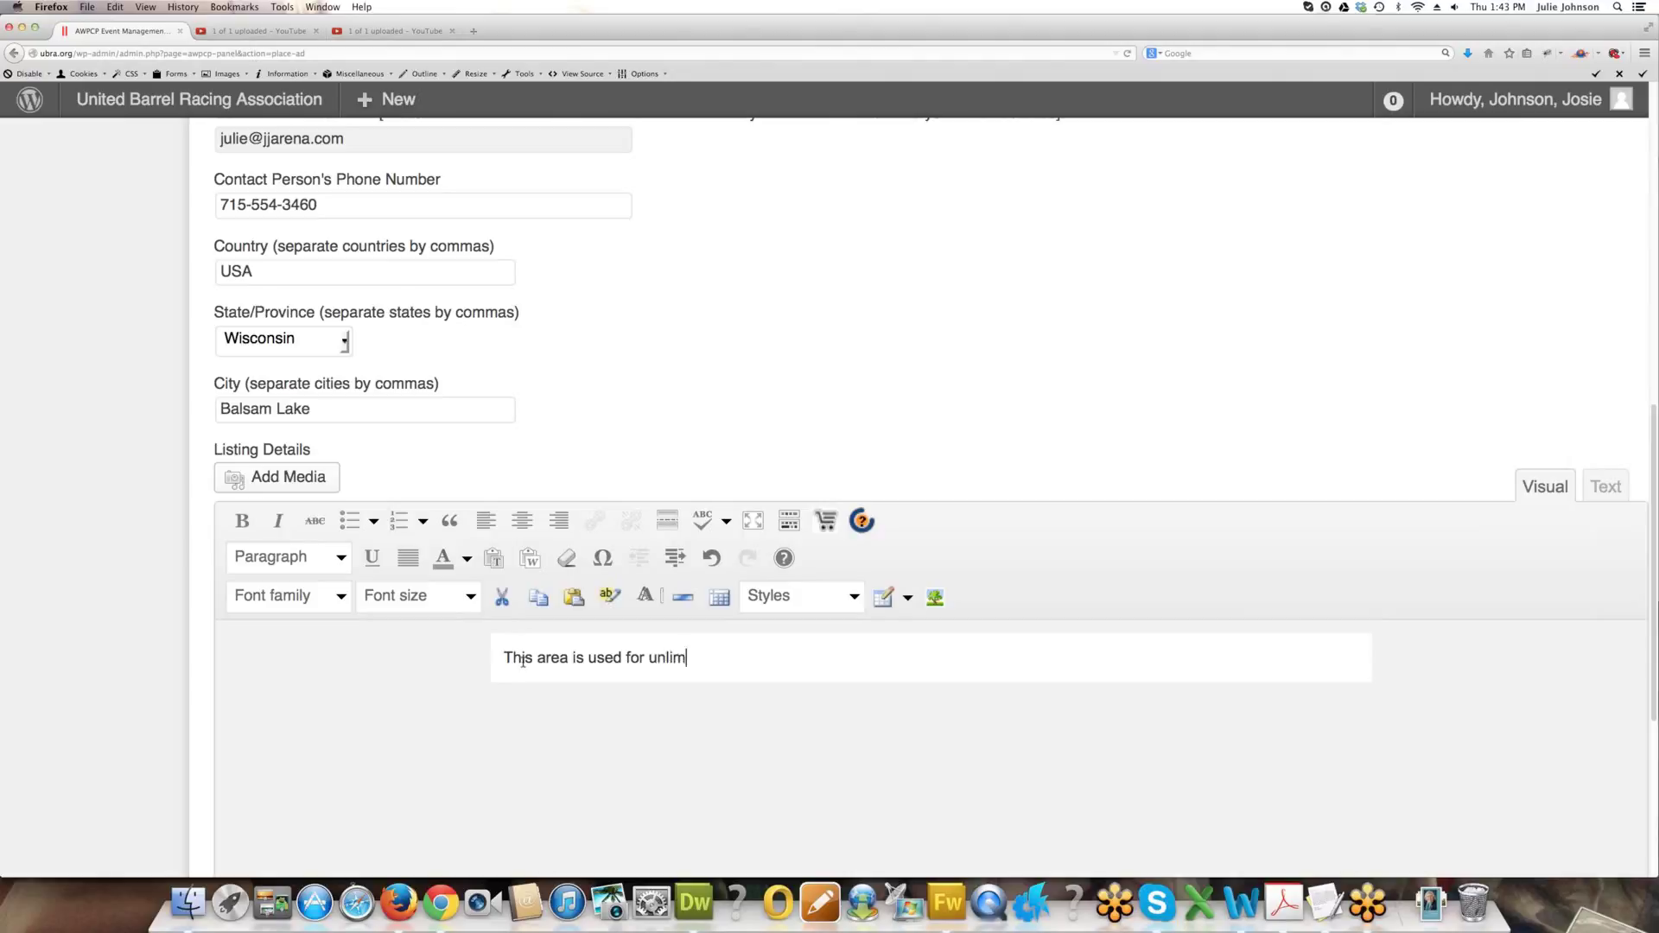
pyautogui.write('ited text and images and l')
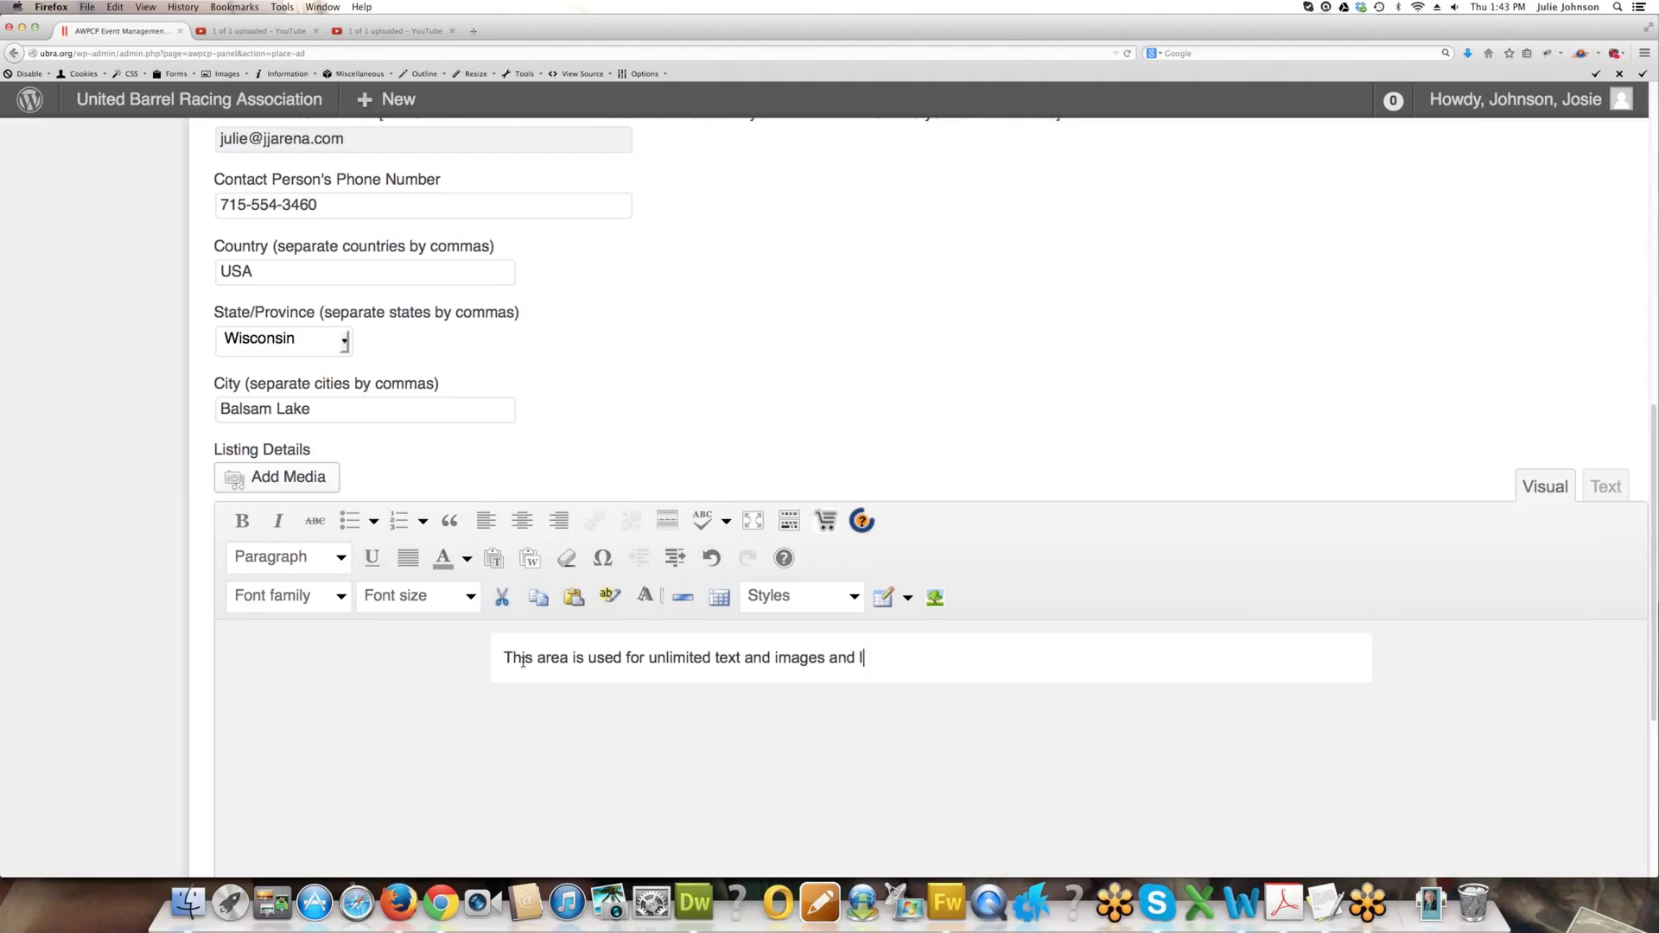
pyautogui.write('inks! :)')
pyautogui.press('Return')
pyautogui.press('Return')
pyautogui.write('Testing 123')
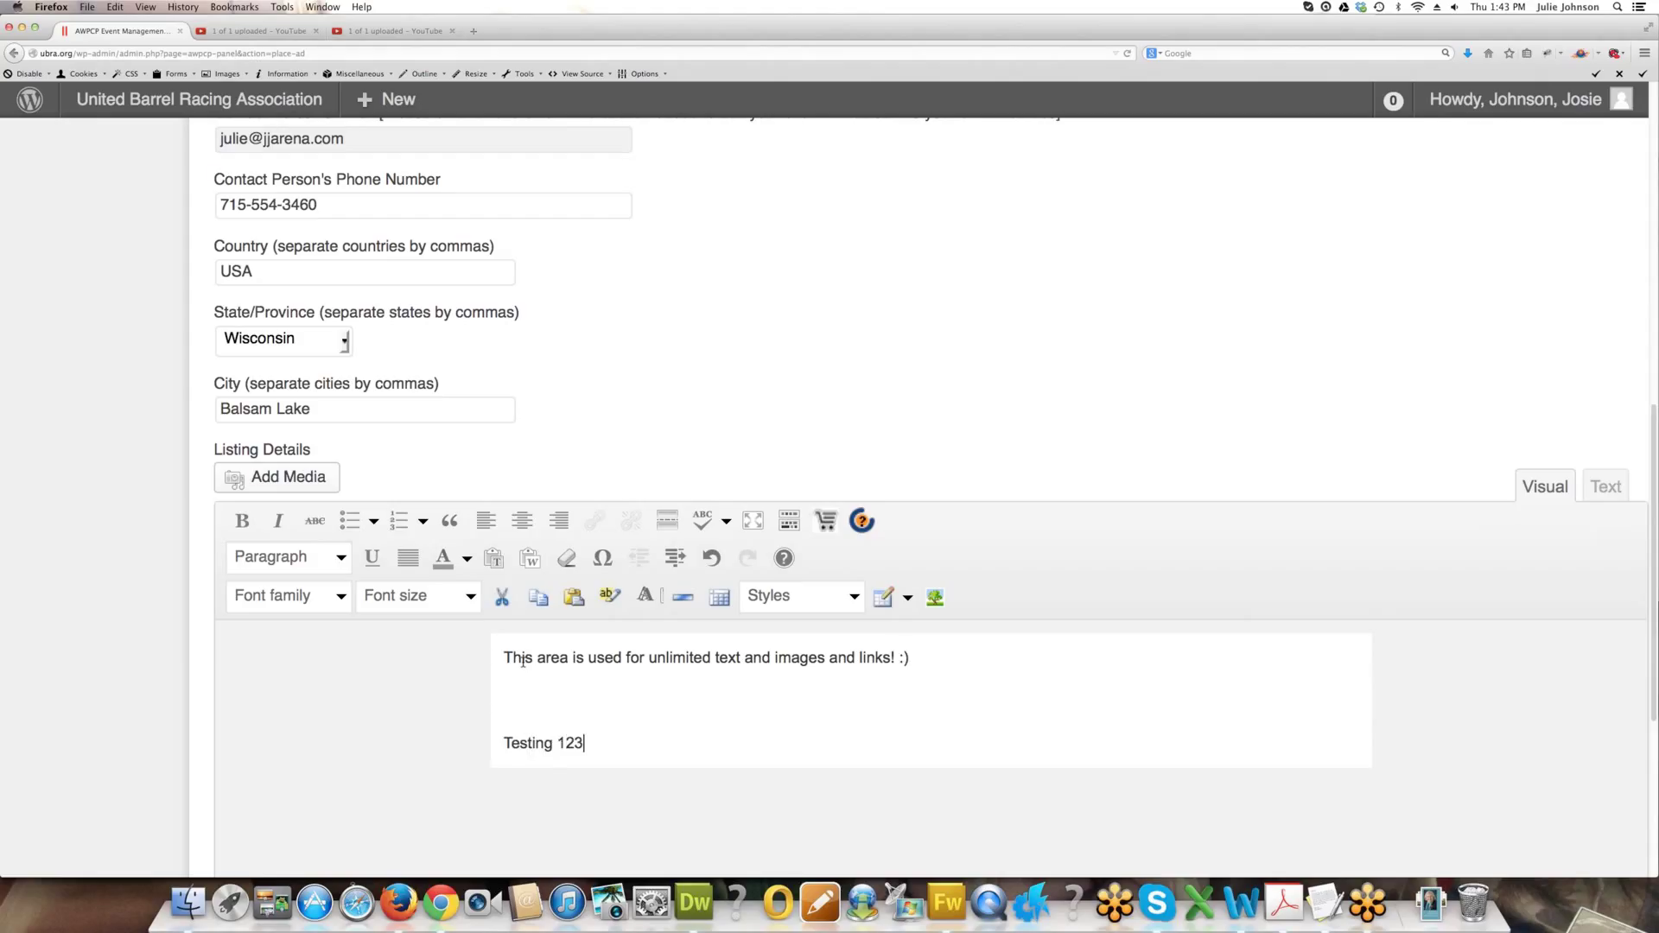
pyautogui.press('Return')
pyautogui.press('Return')
pyautogui.write('Testing 123')
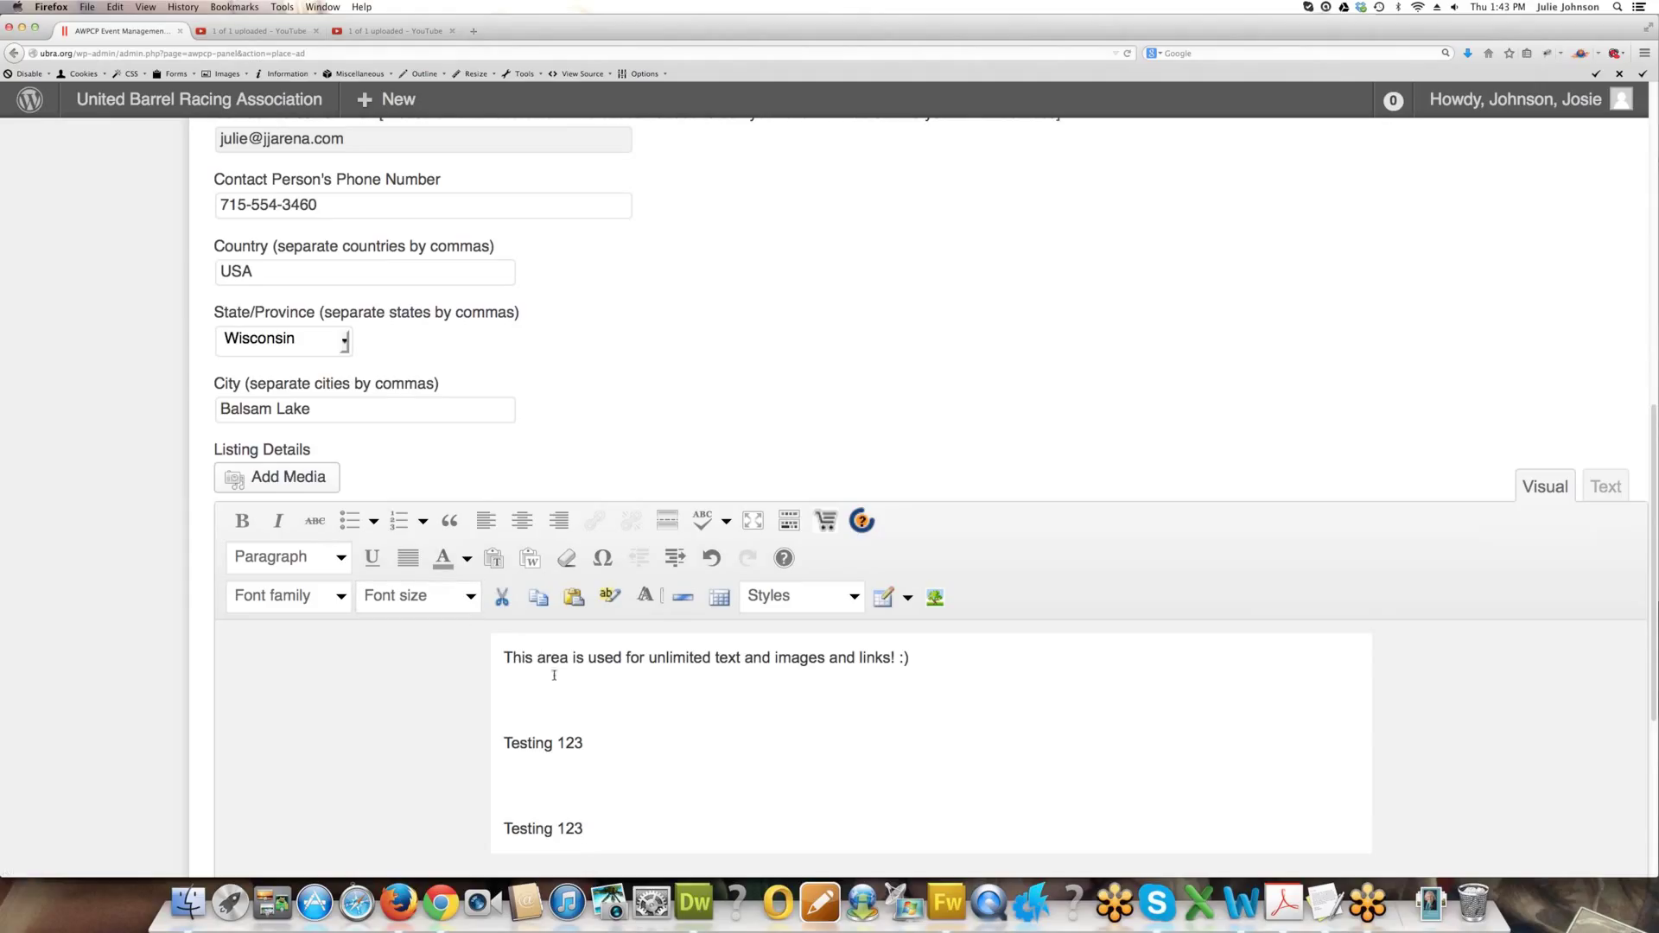
pyautogui.moveTo(586, 741); pyautogui.dragTo(503, 746)
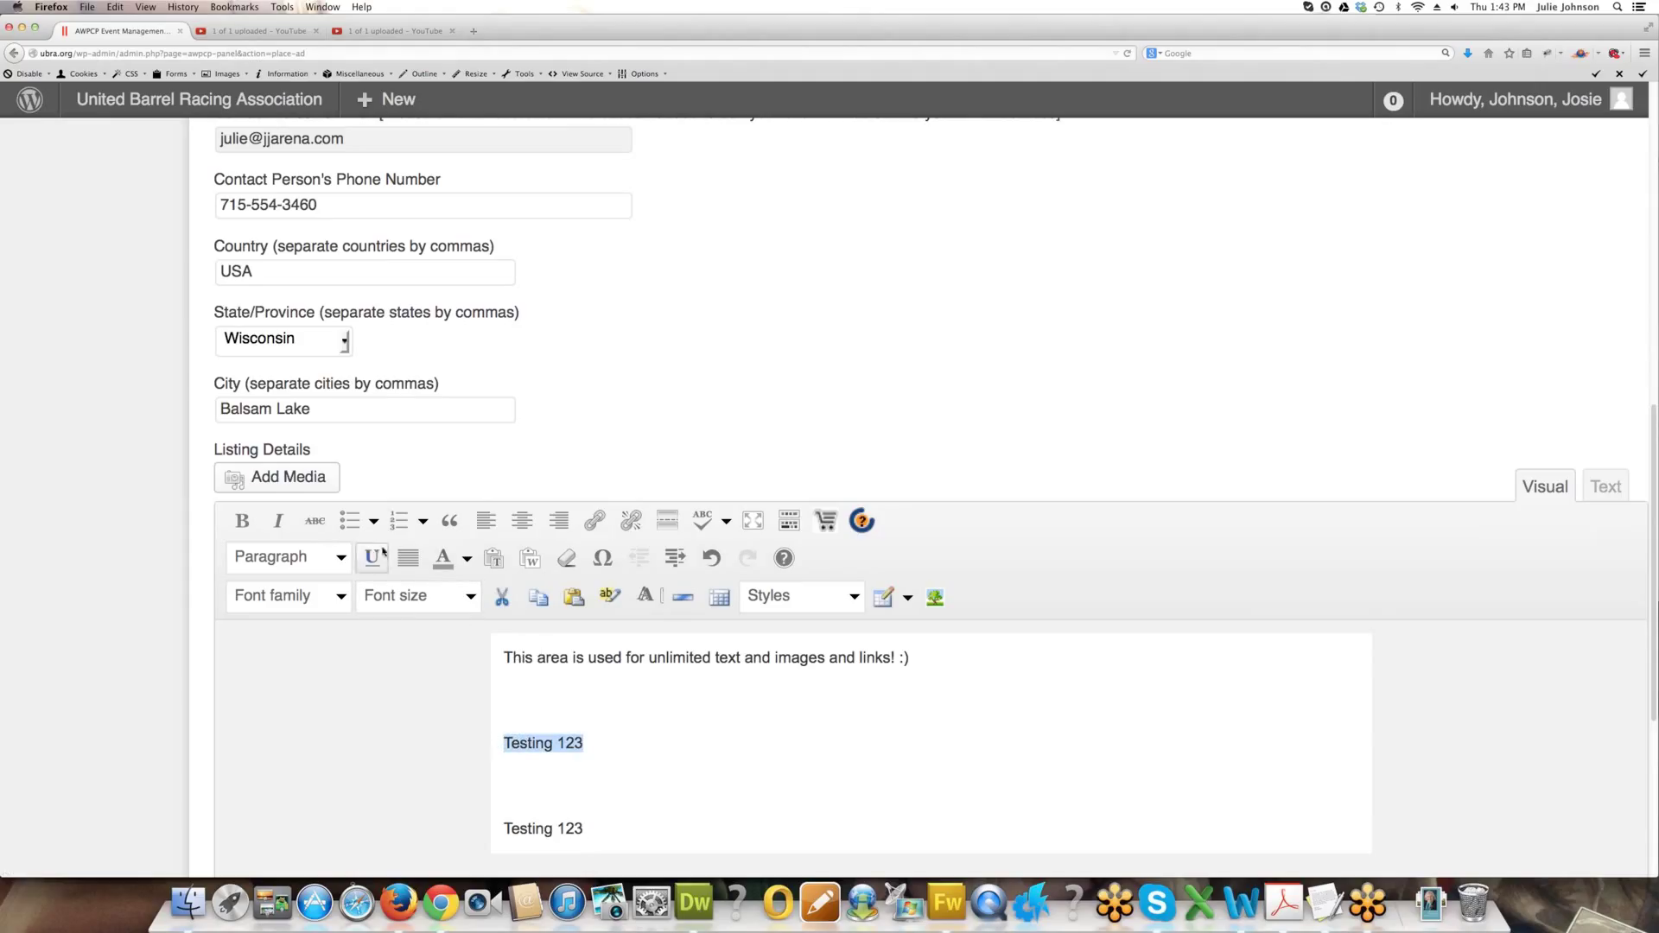
# Make the first Testing 123 line a bullet in 28px red text.
pyautogui.click(350, 523)
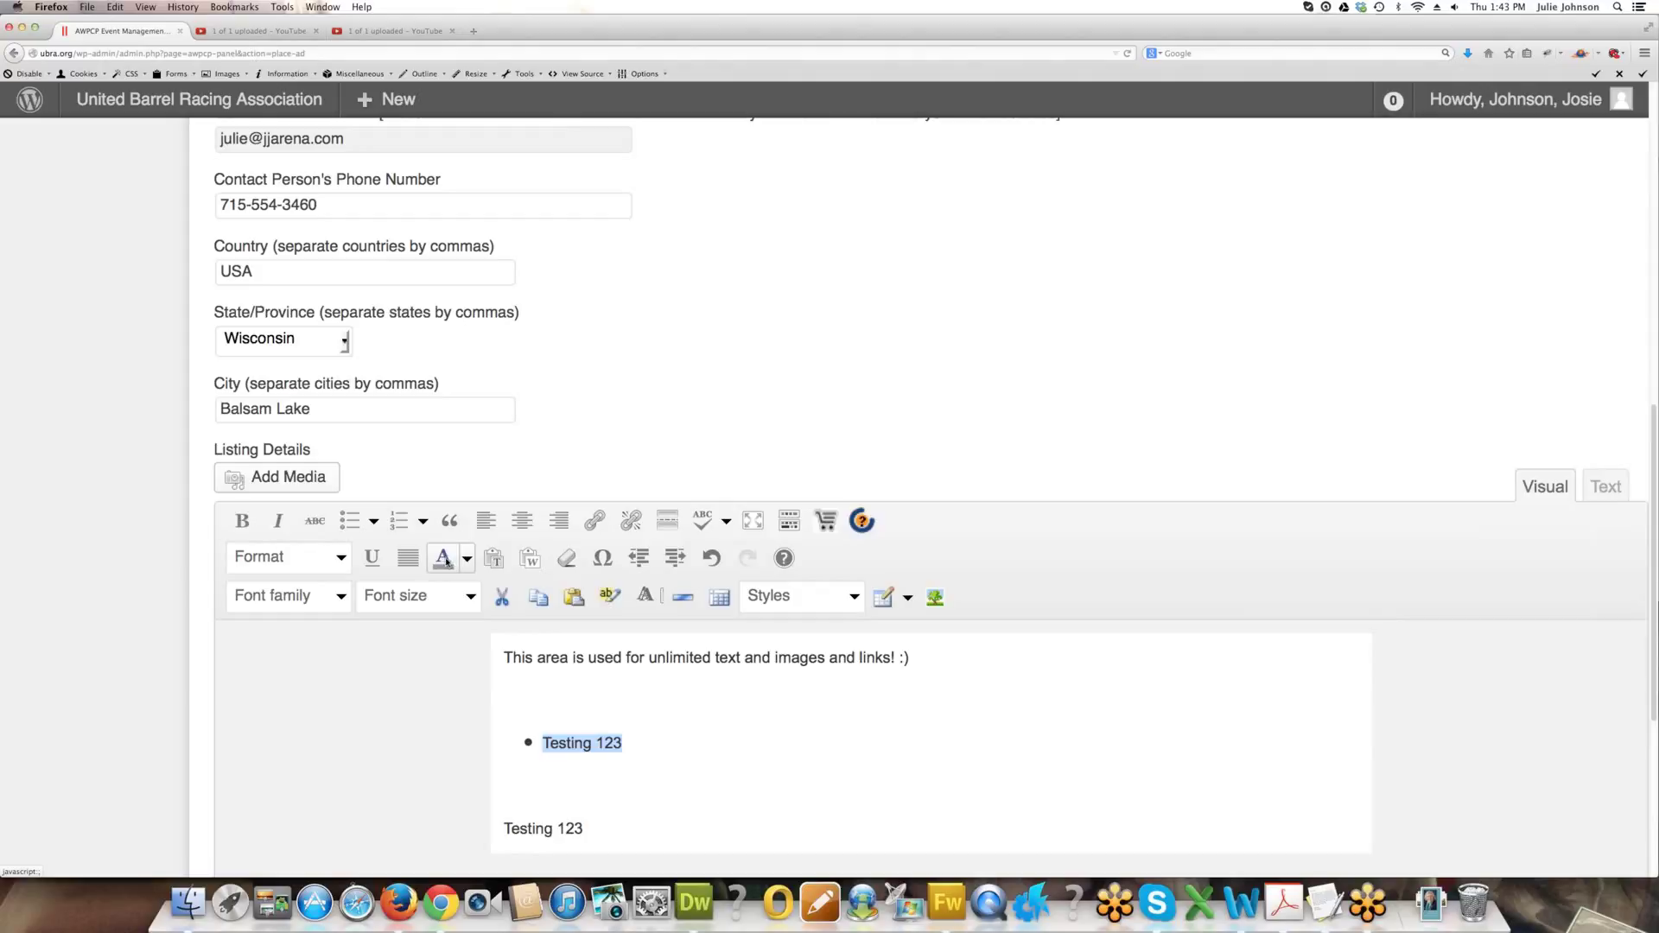
pyautogui.click(441, 608)
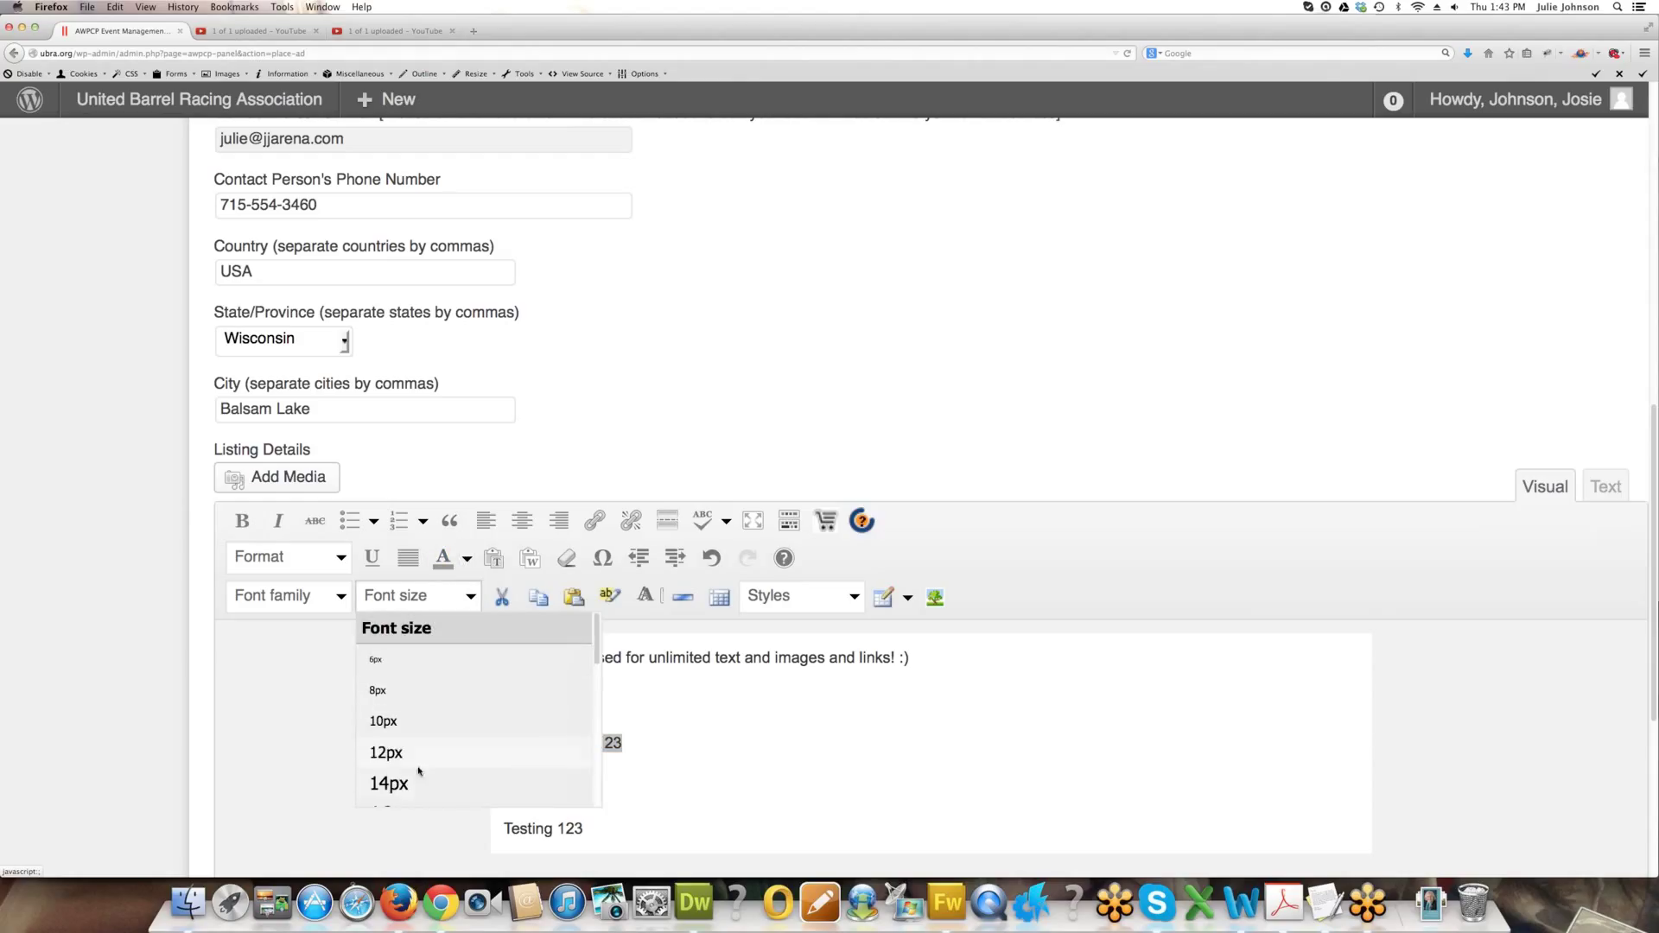
pyautogui.click(389, 783)
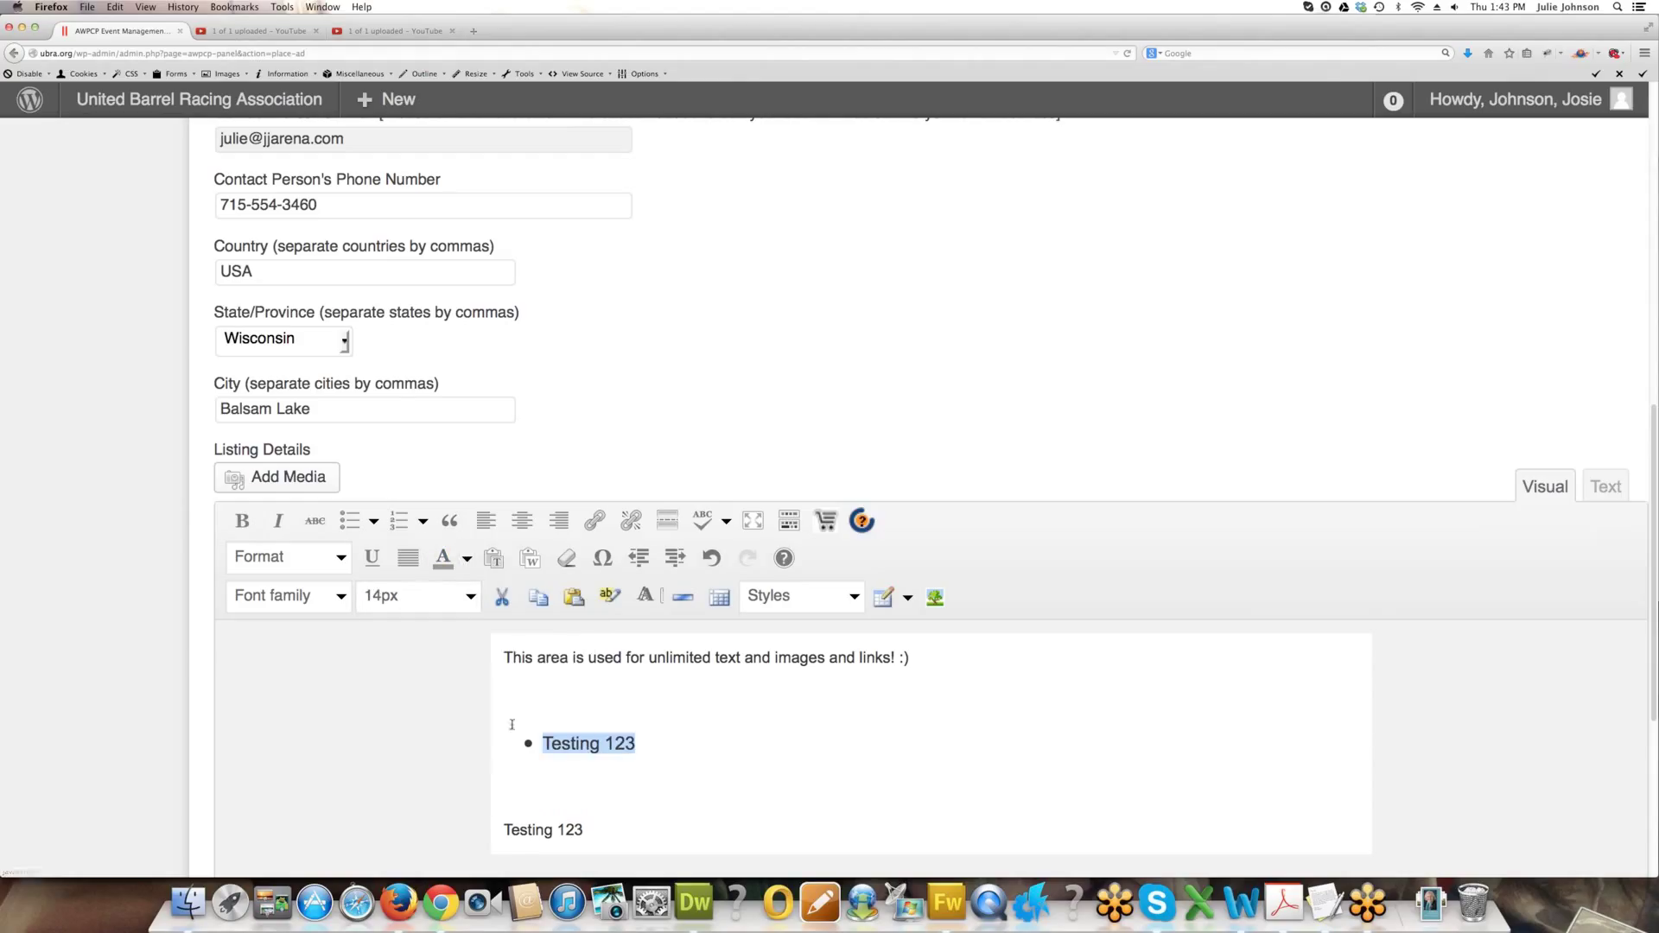
pyautogui.click(458, 596)
pyautogui.scroll(-3, 459, 690)
pyautogui.click(445, 685)
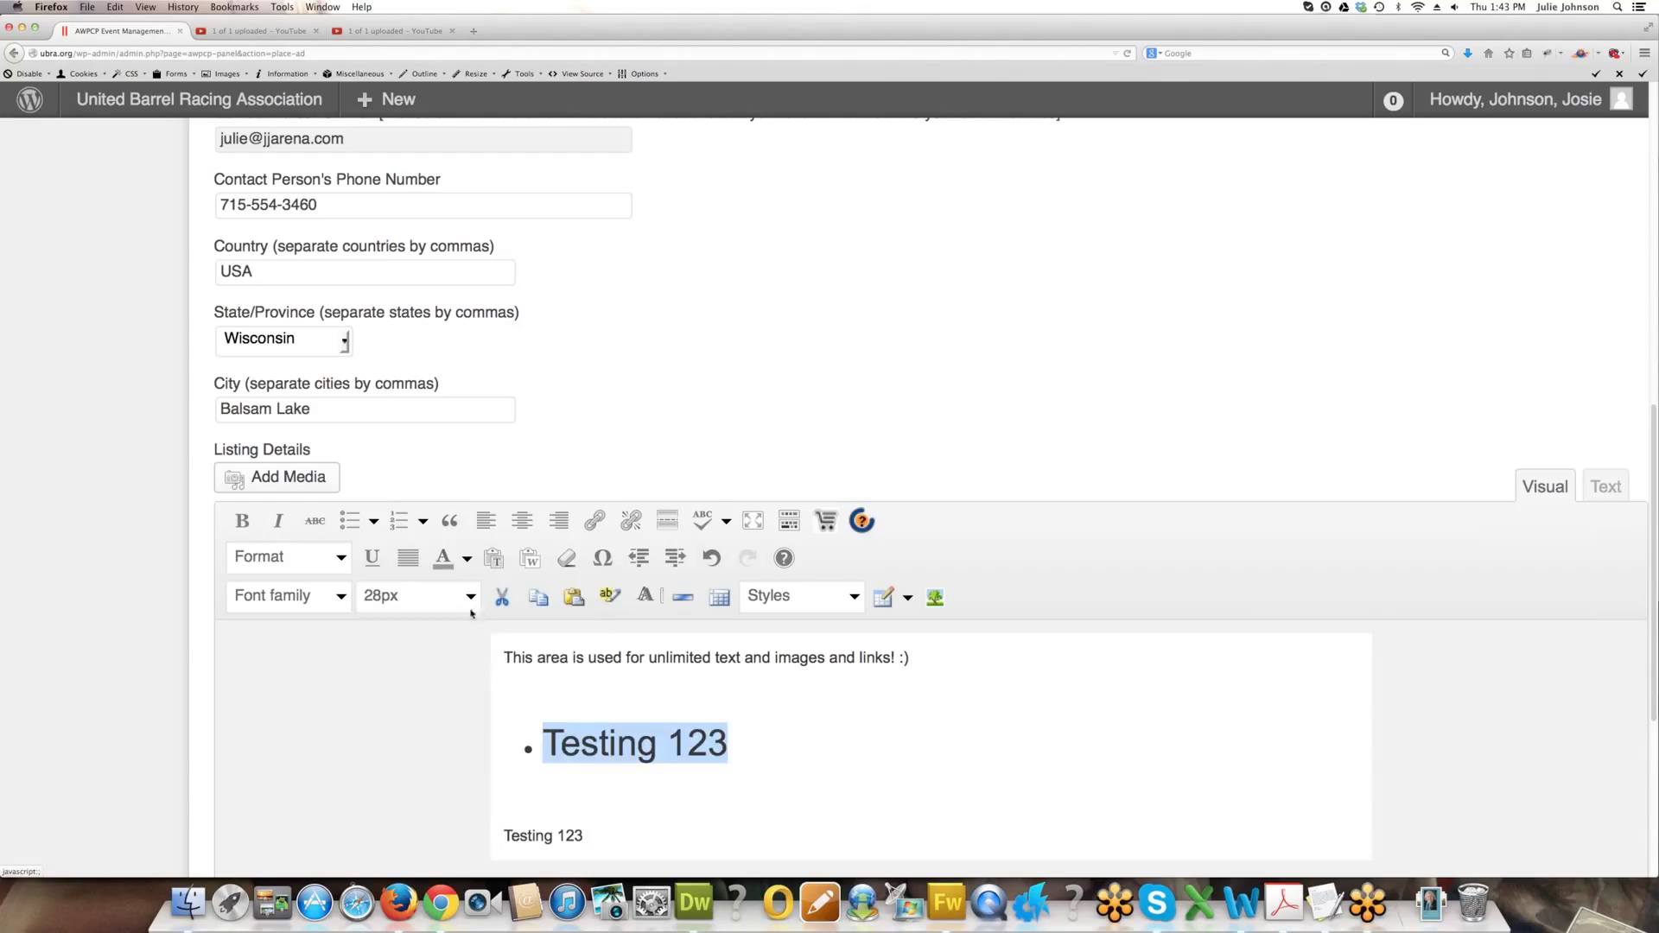
pyautogui.click(467, 559)
pyautogui.click(440, 631)
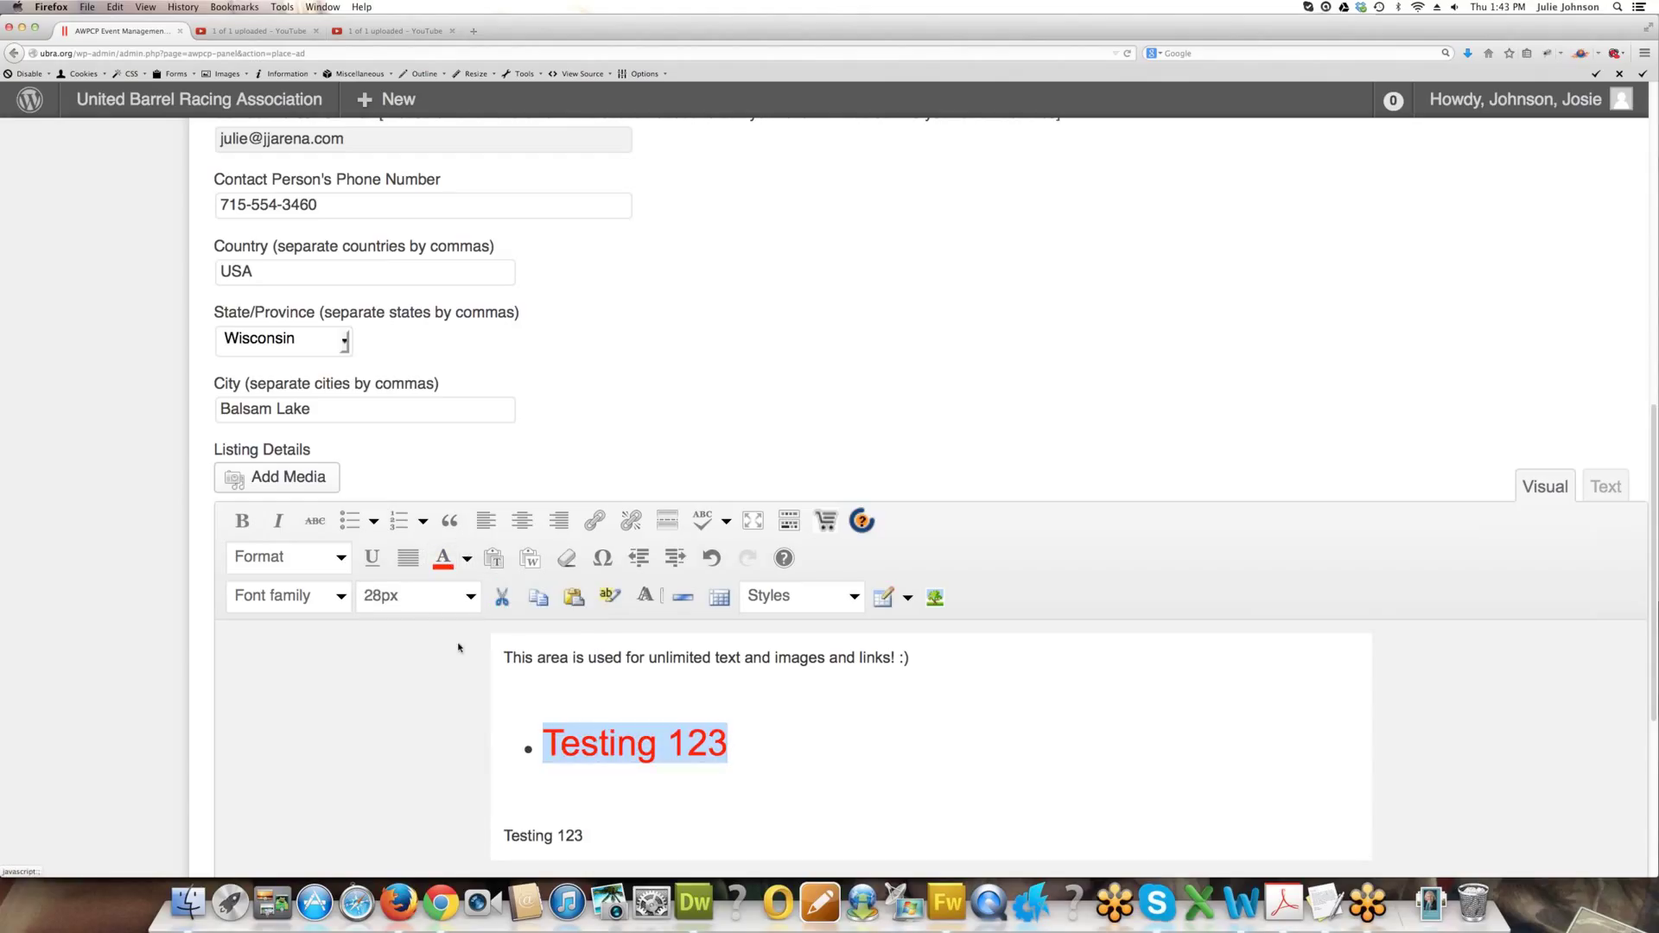
pyautogui.click(571, 716)
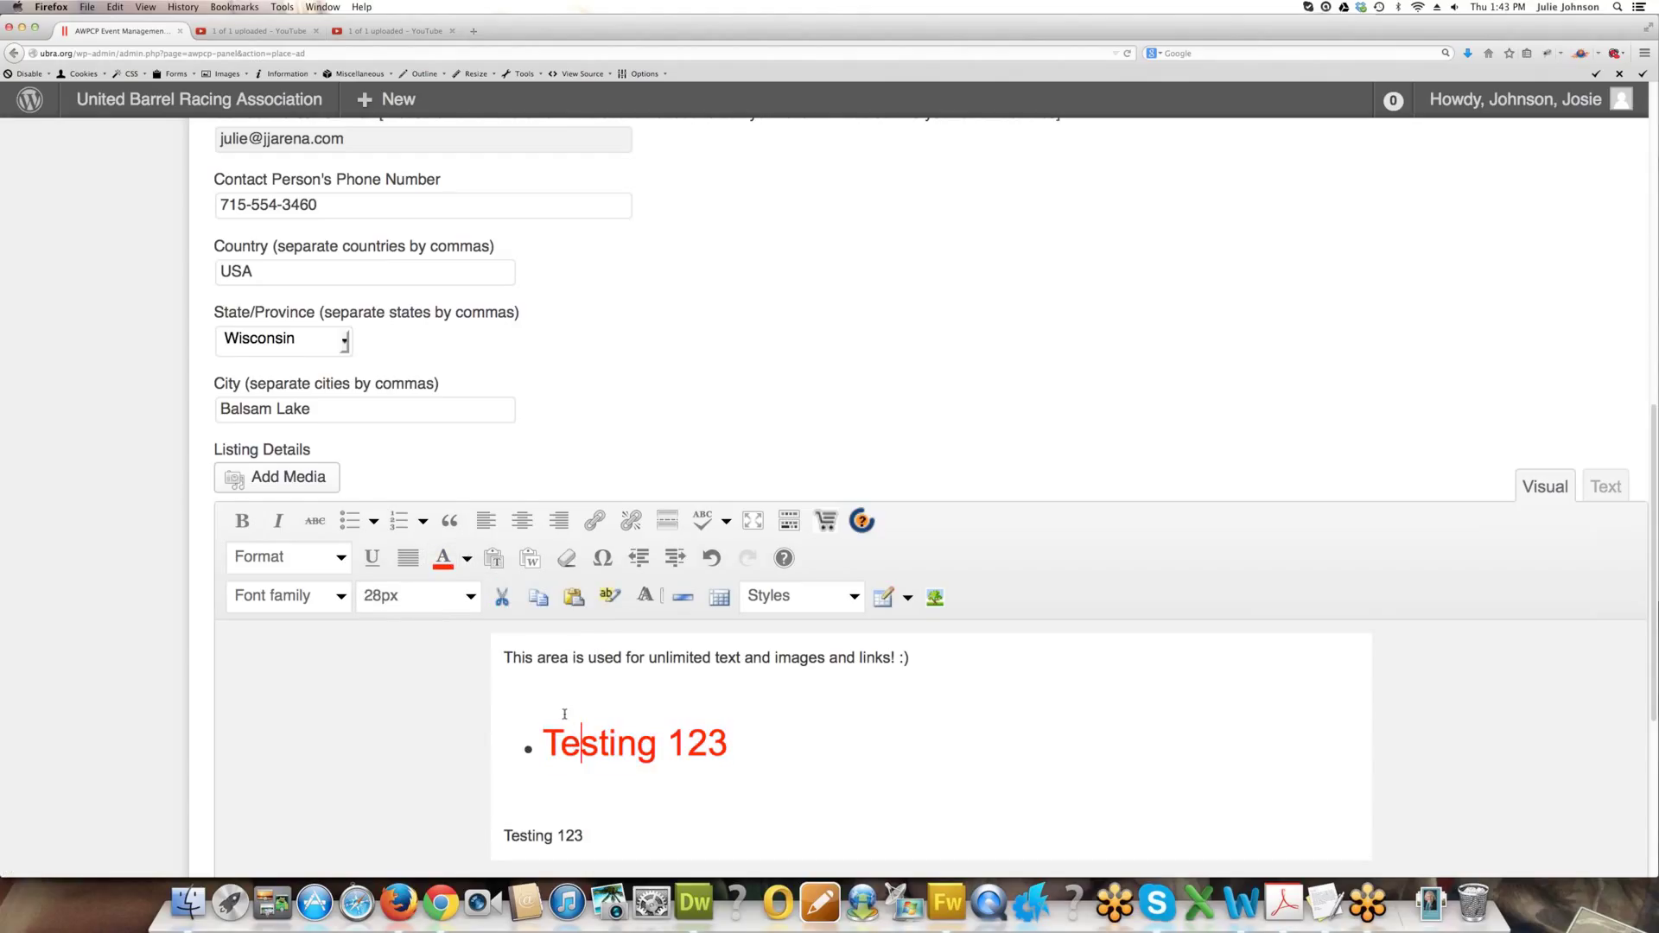
pyautogui.scroll(-3, 587, 689)
pyautogui.click(661, 558)
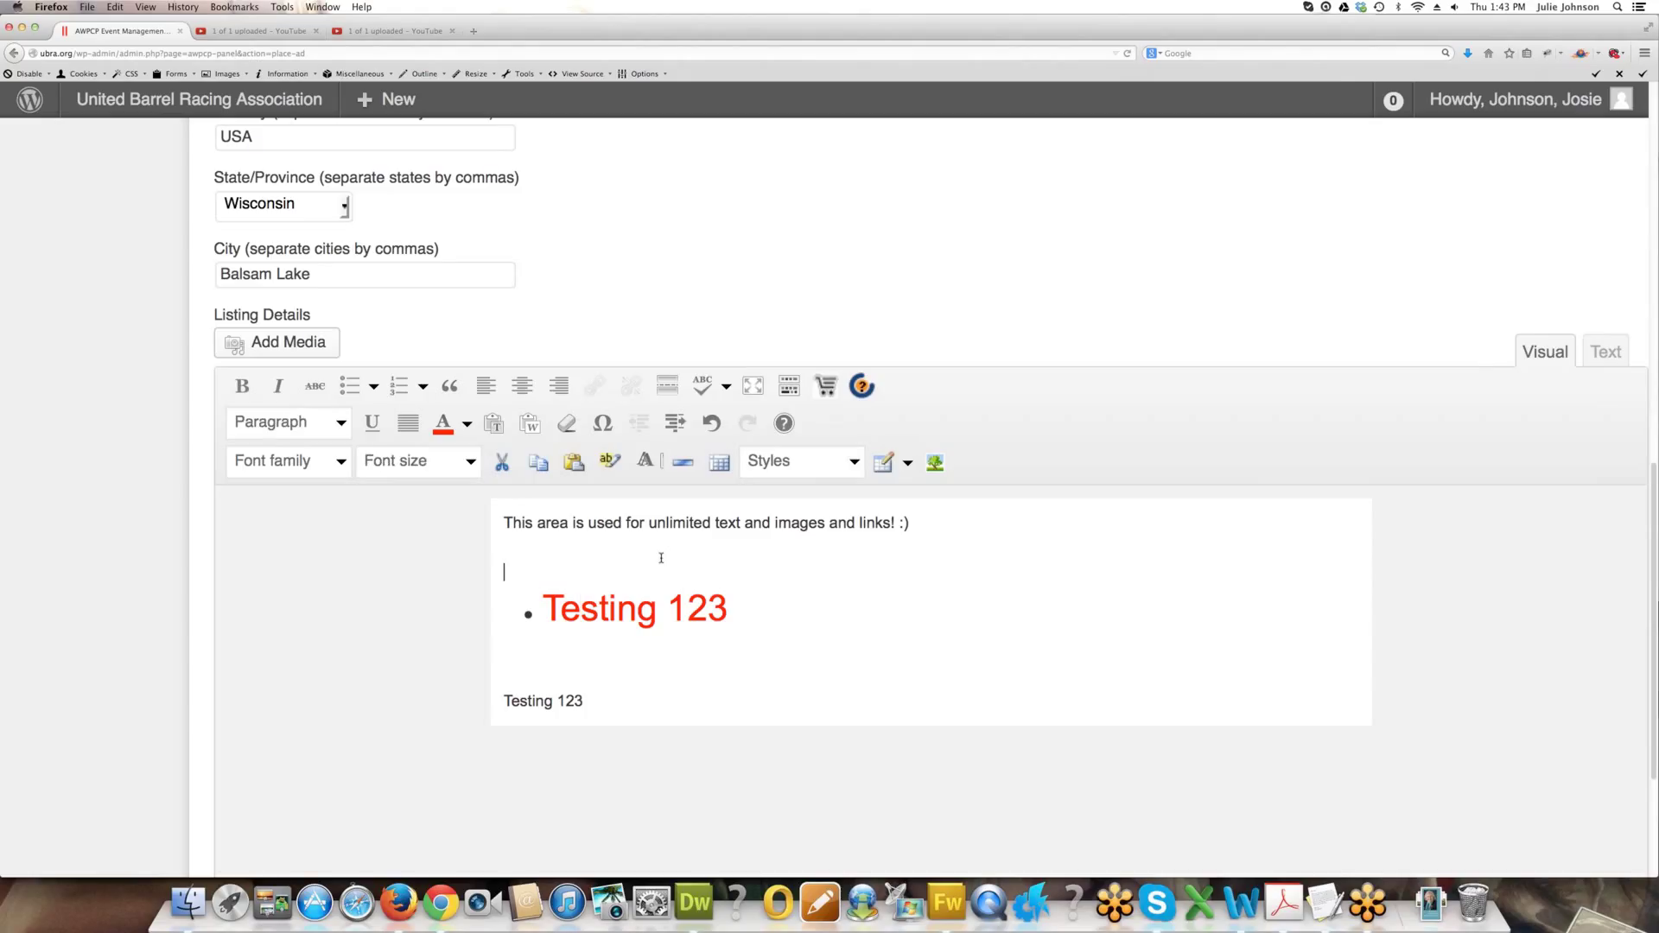
pyautogui.write('View our fly')
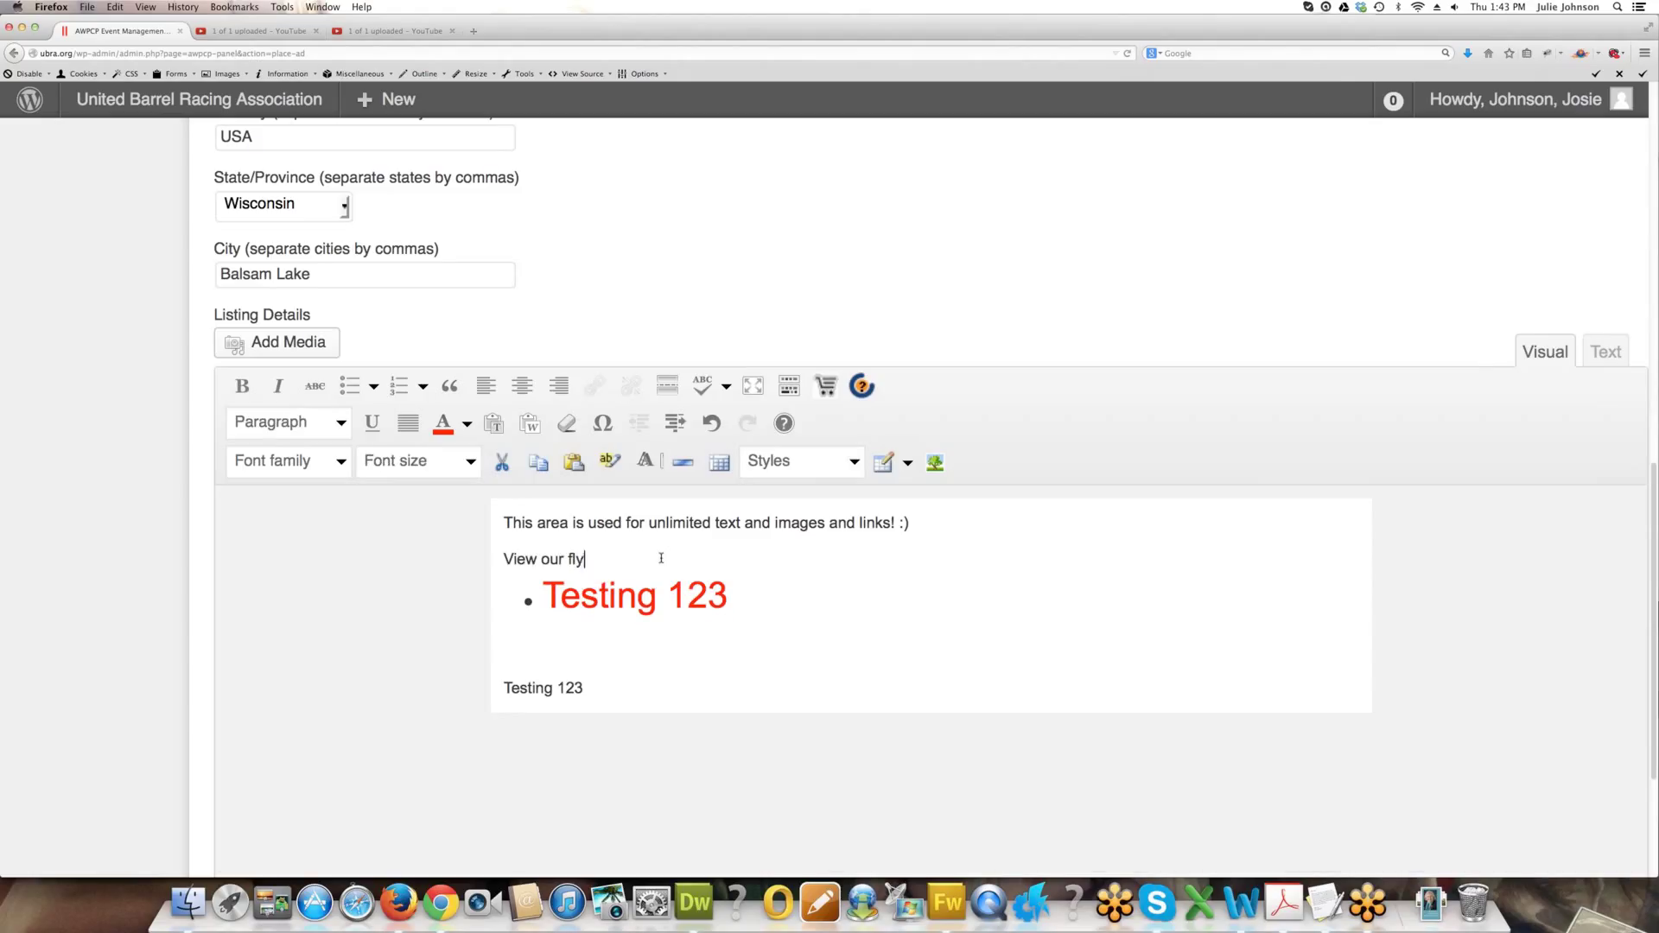
pyautogui.write('er online at www.jjarena.com')
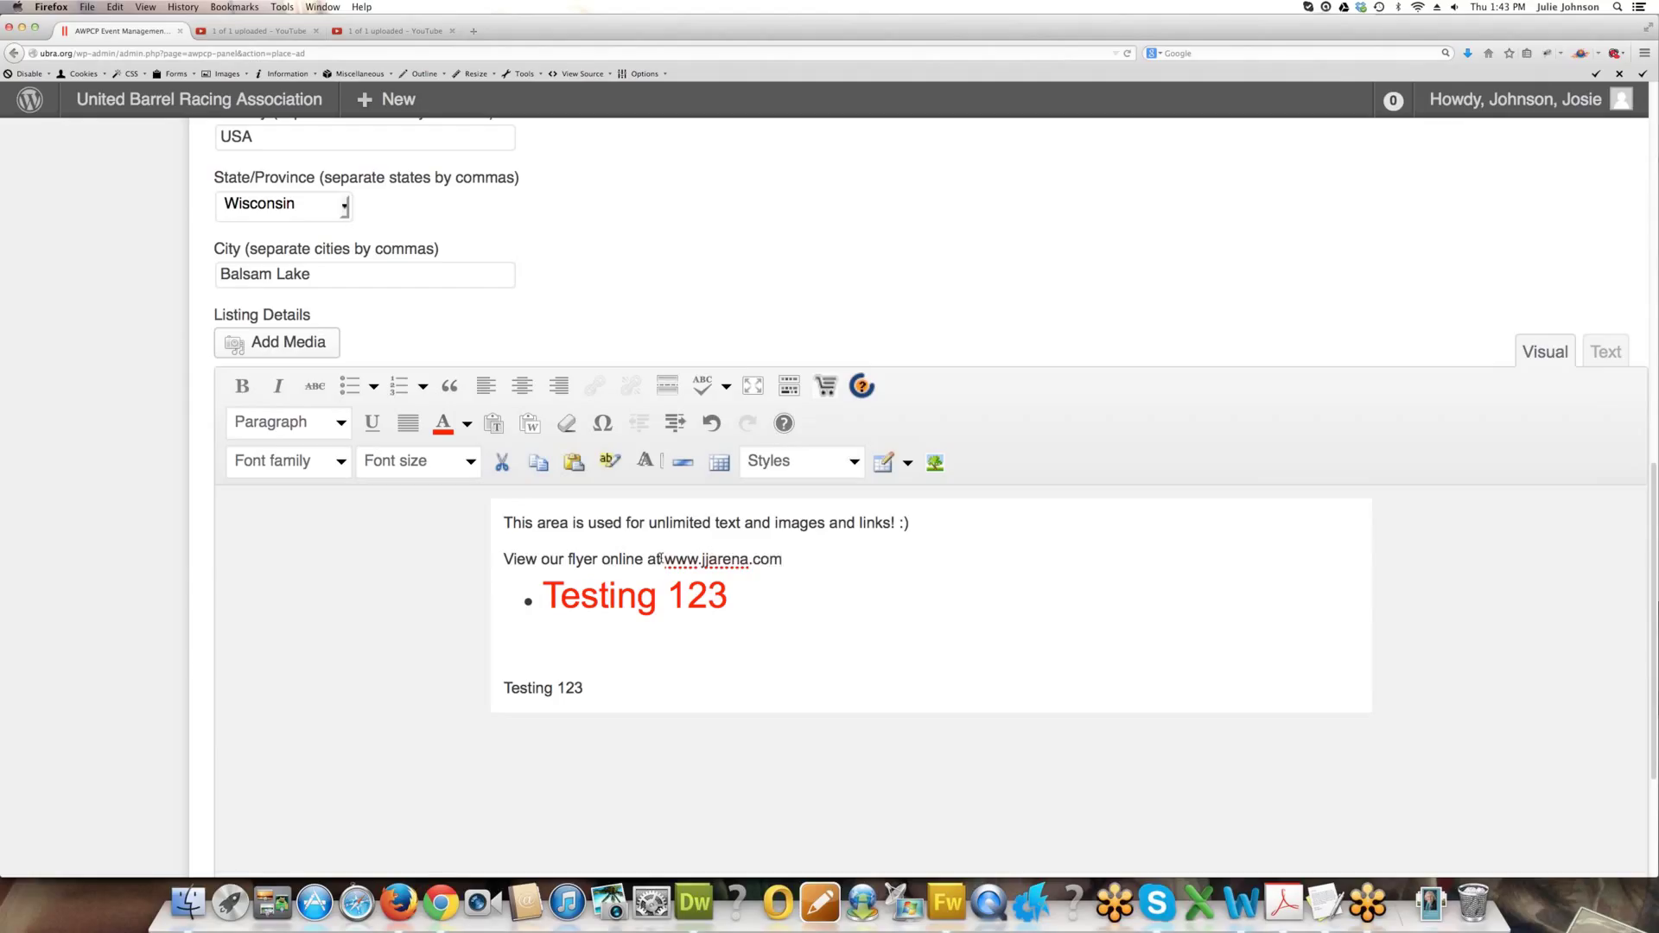
pyautogui.moveTo(785, 560); pyautogui.dragTo(507, 546)
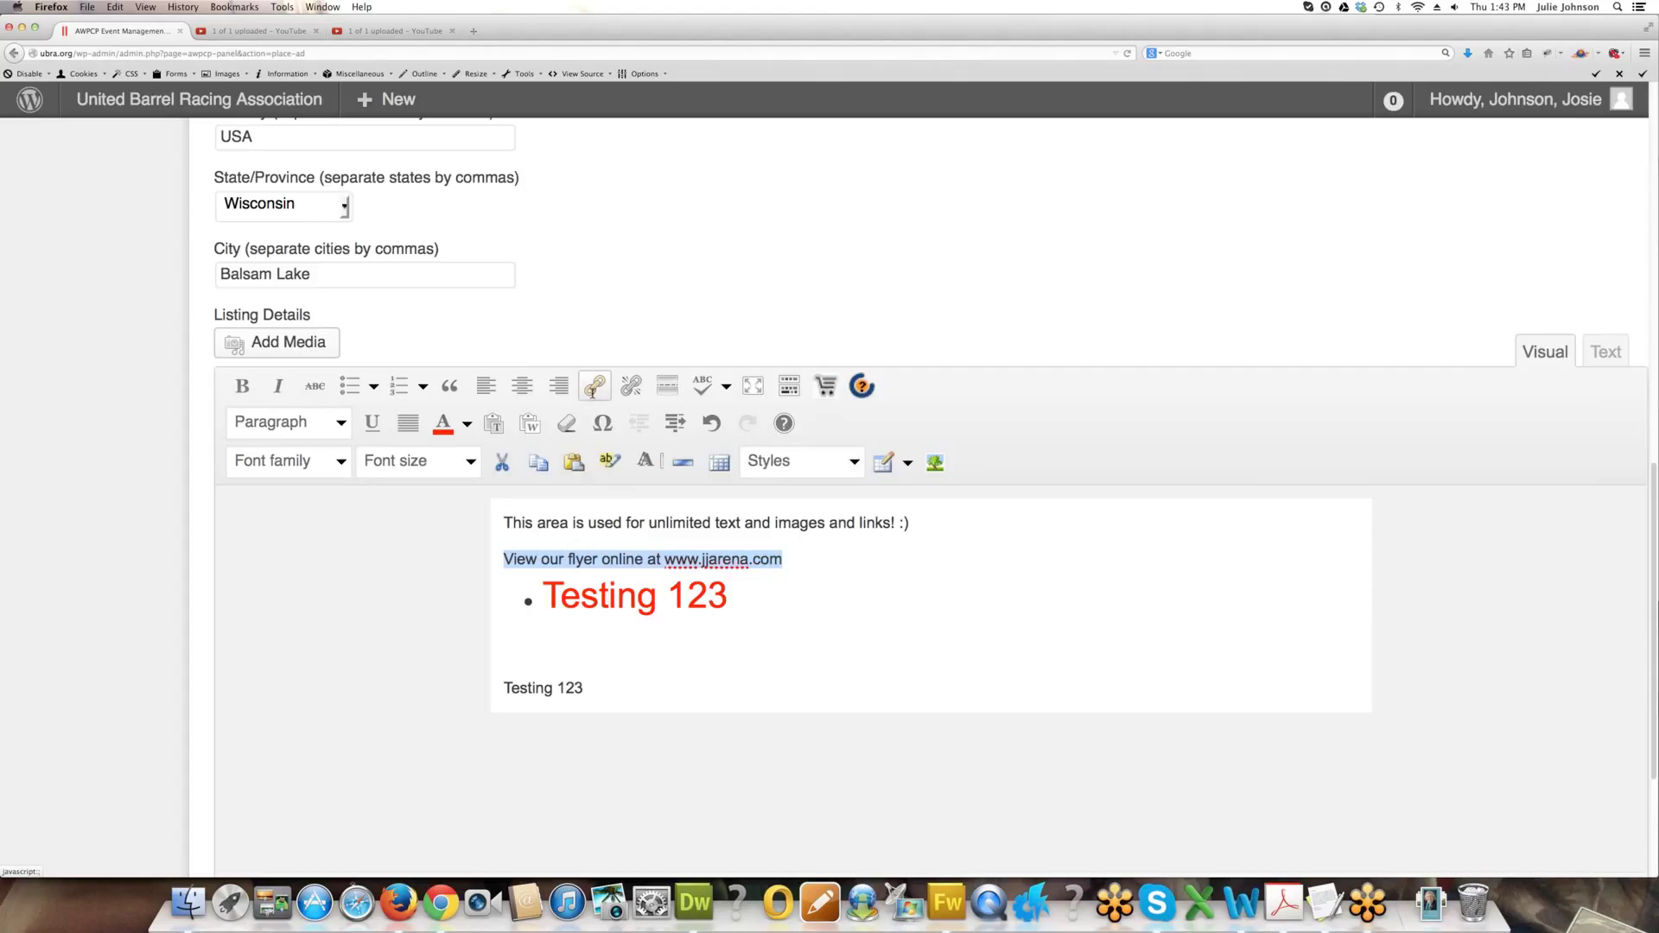
pyautogui.click(594, 386)
pyautogui.click(697, 424)
pyautogui.write('www.jjar')
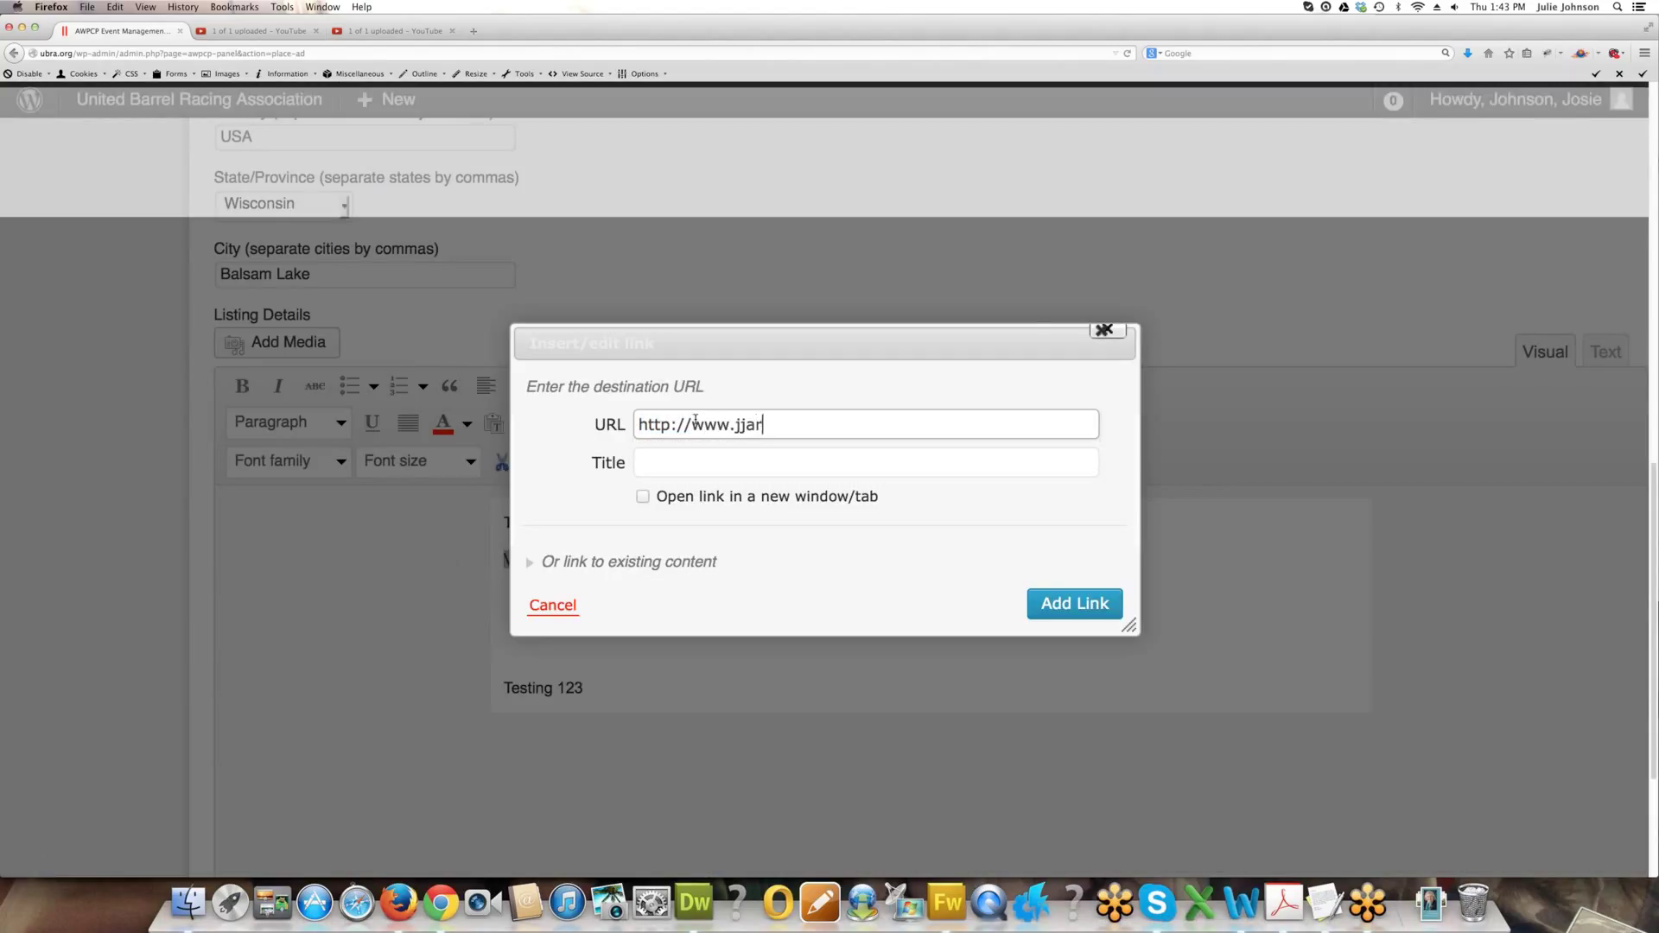
pyautogui.write('ena.com')
pyautogui.click(642, 496)
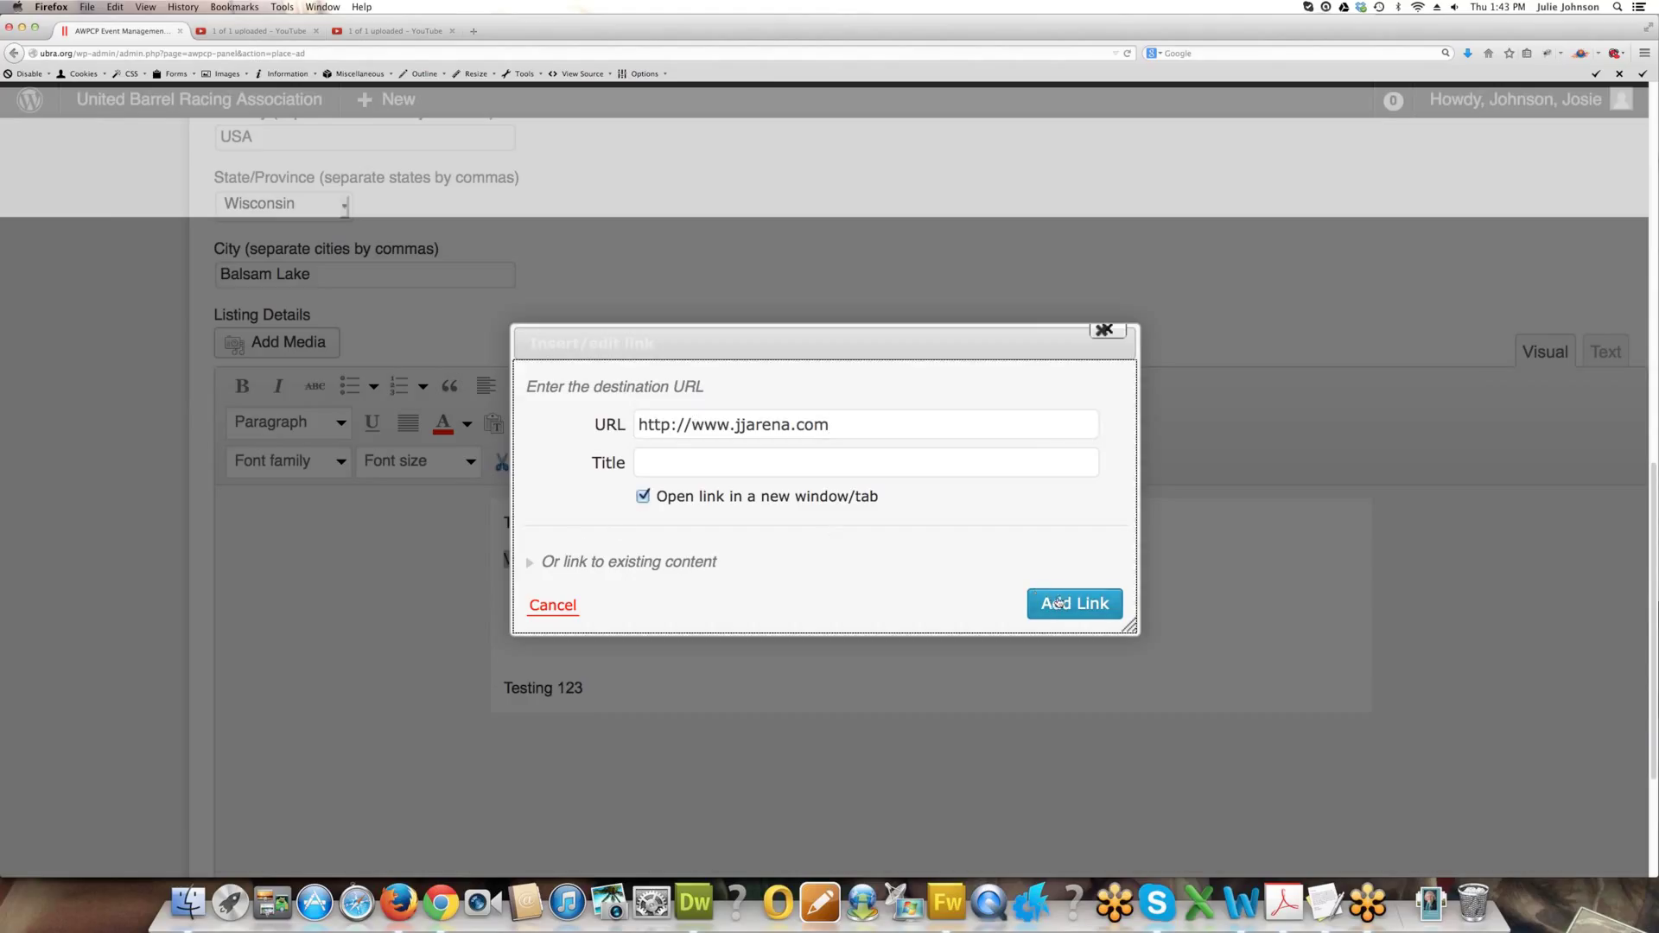
pyautogui.click(1059, 602)
pyautogui.press('Return')
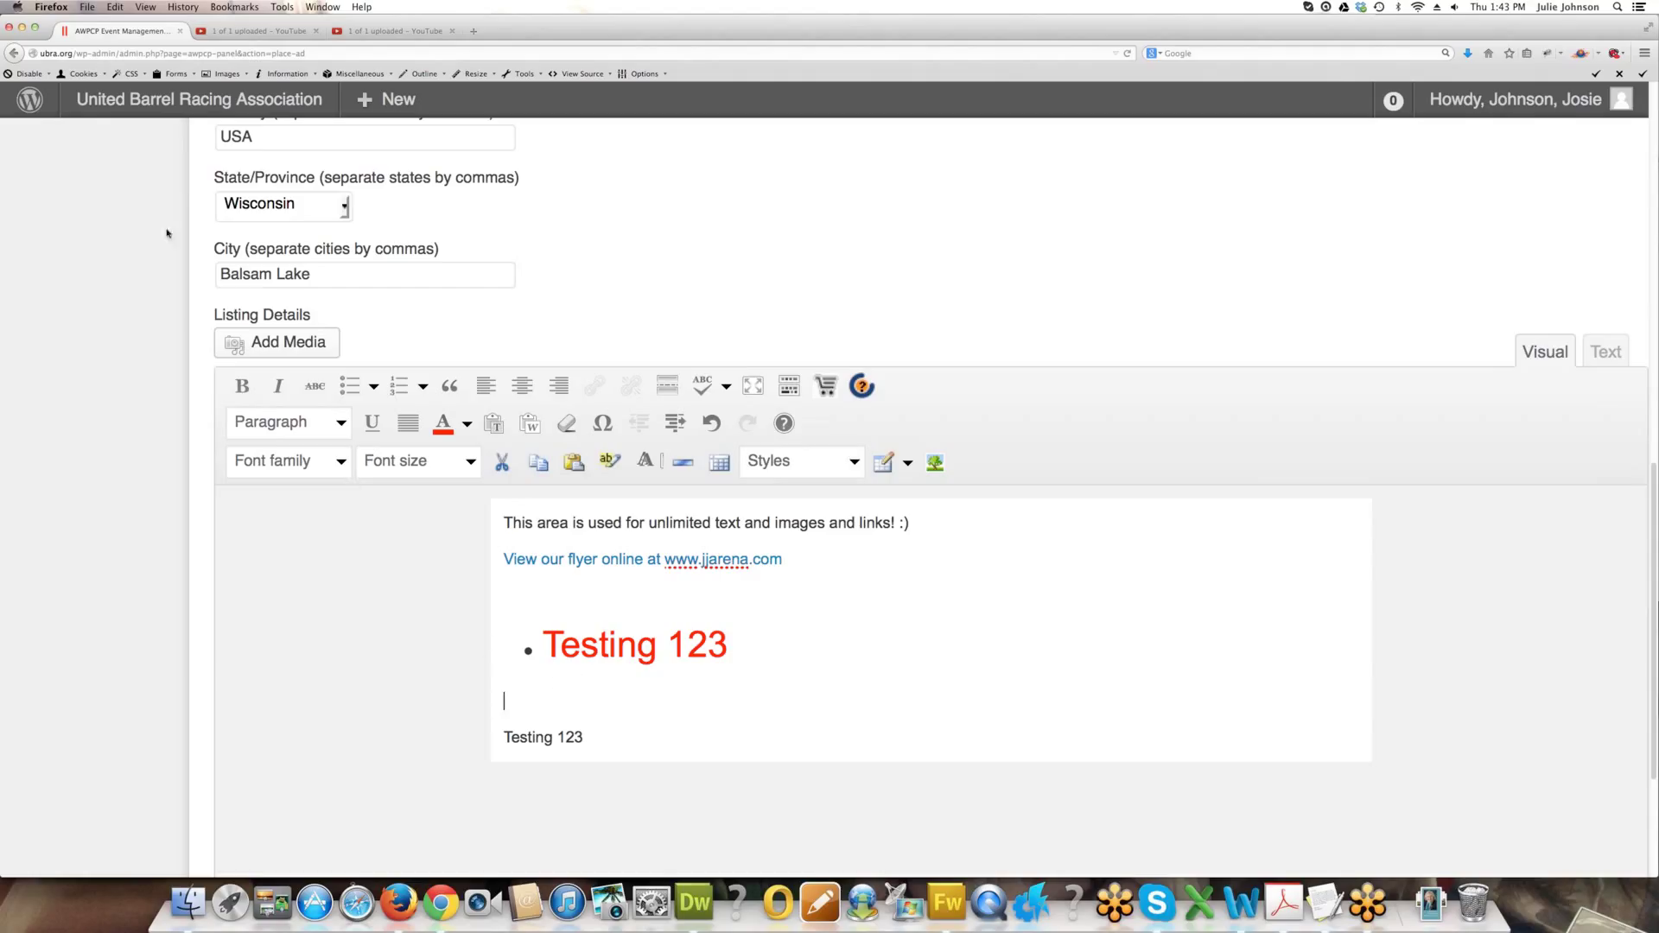
# Upload Business-Card-Use-JJ1135.pdf to the media library.
pyautogui.click(256, 343)
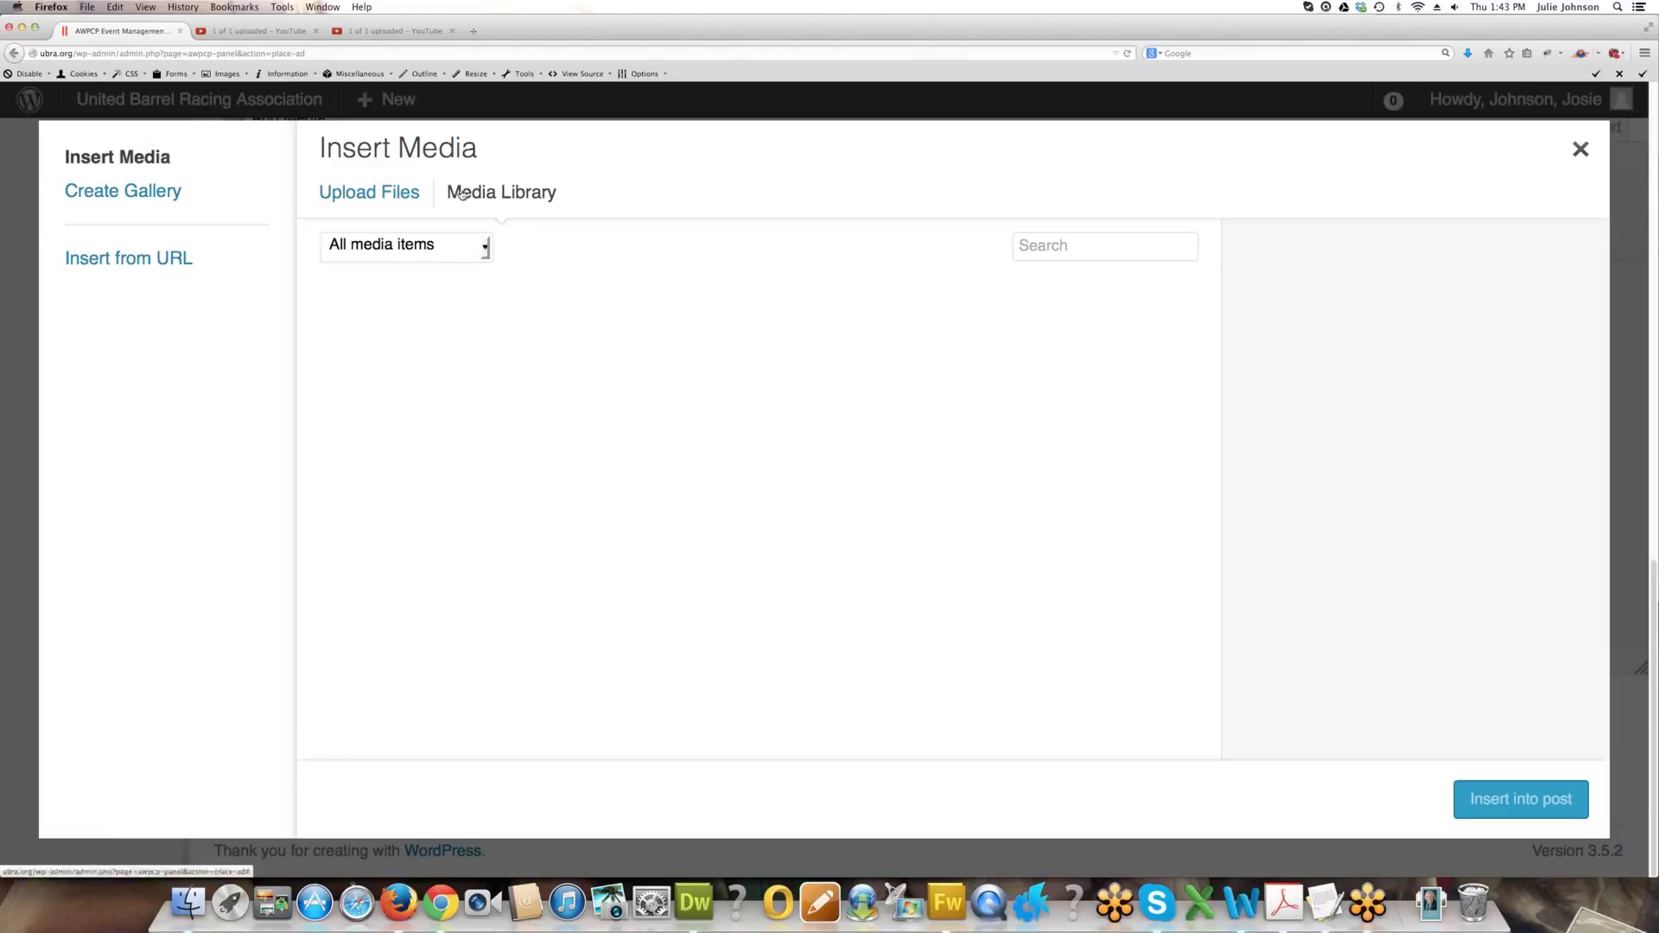
pyautogui.click(369, 192)
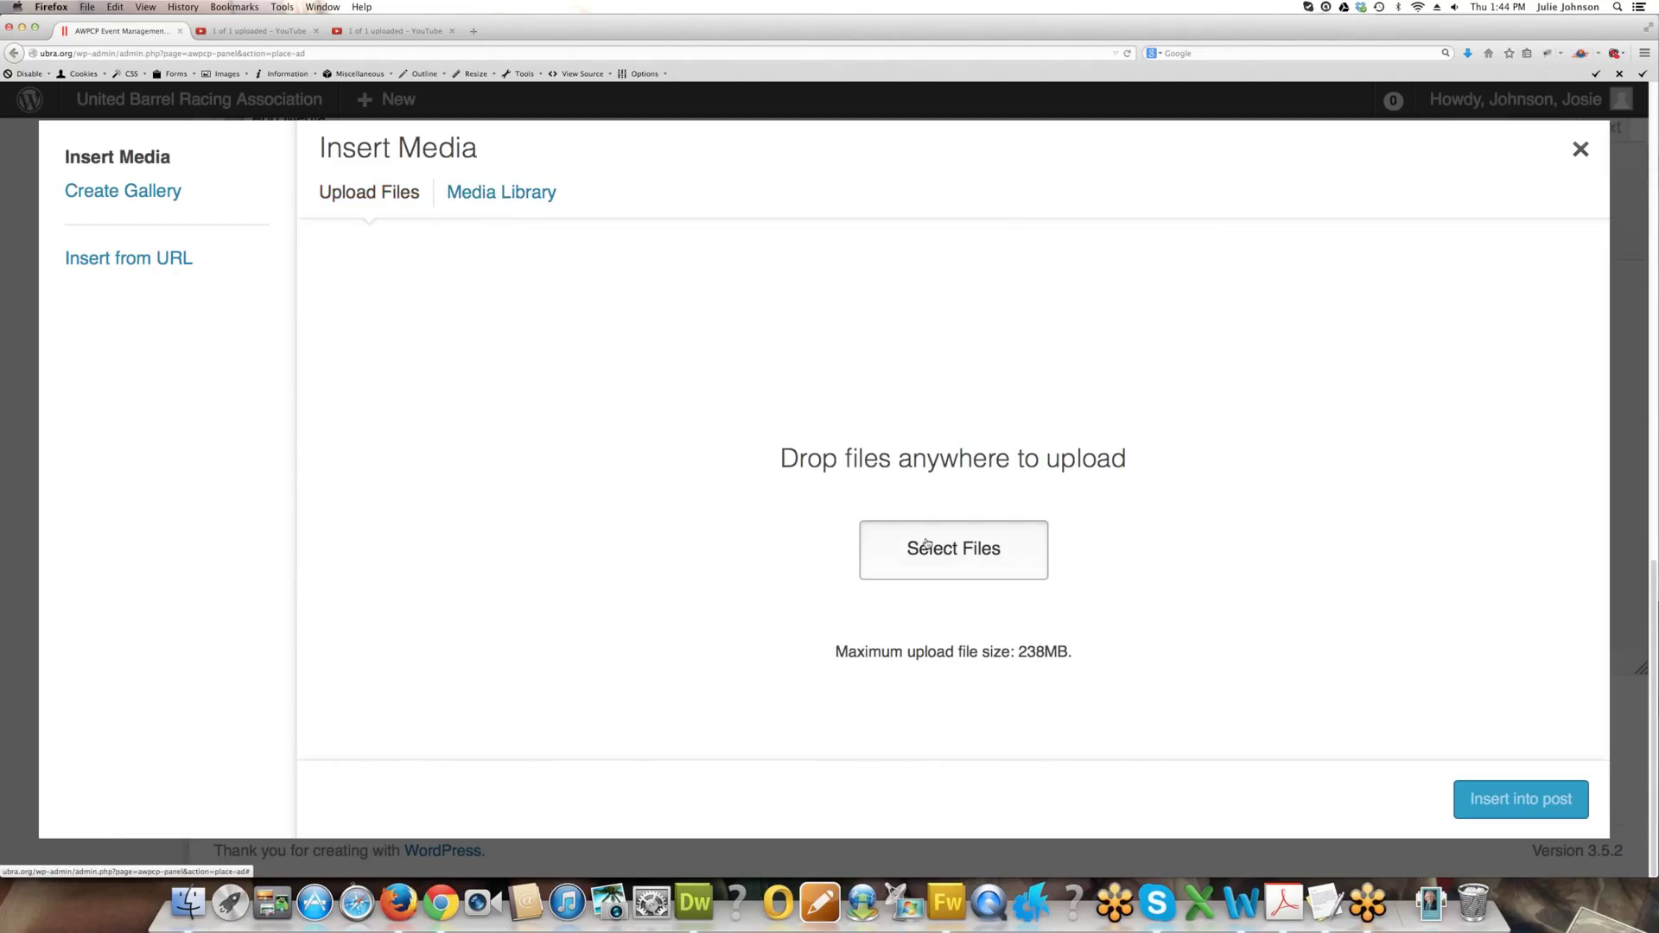
pyautogui.click(952, 552)
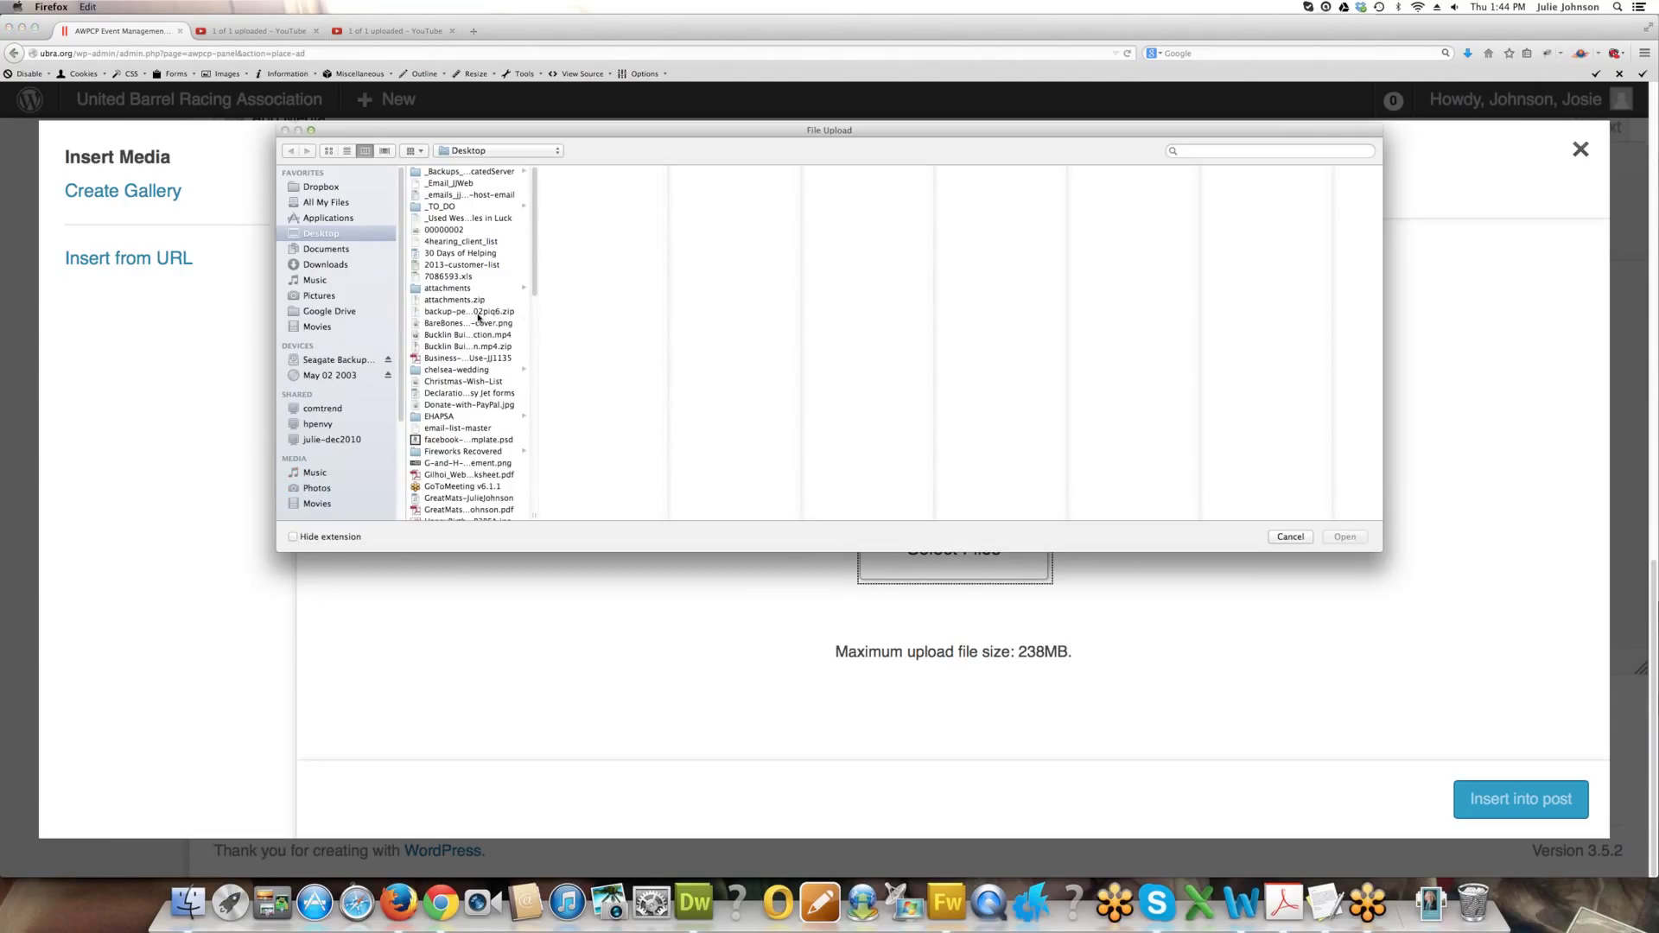
pyautogui.click(496, 359)
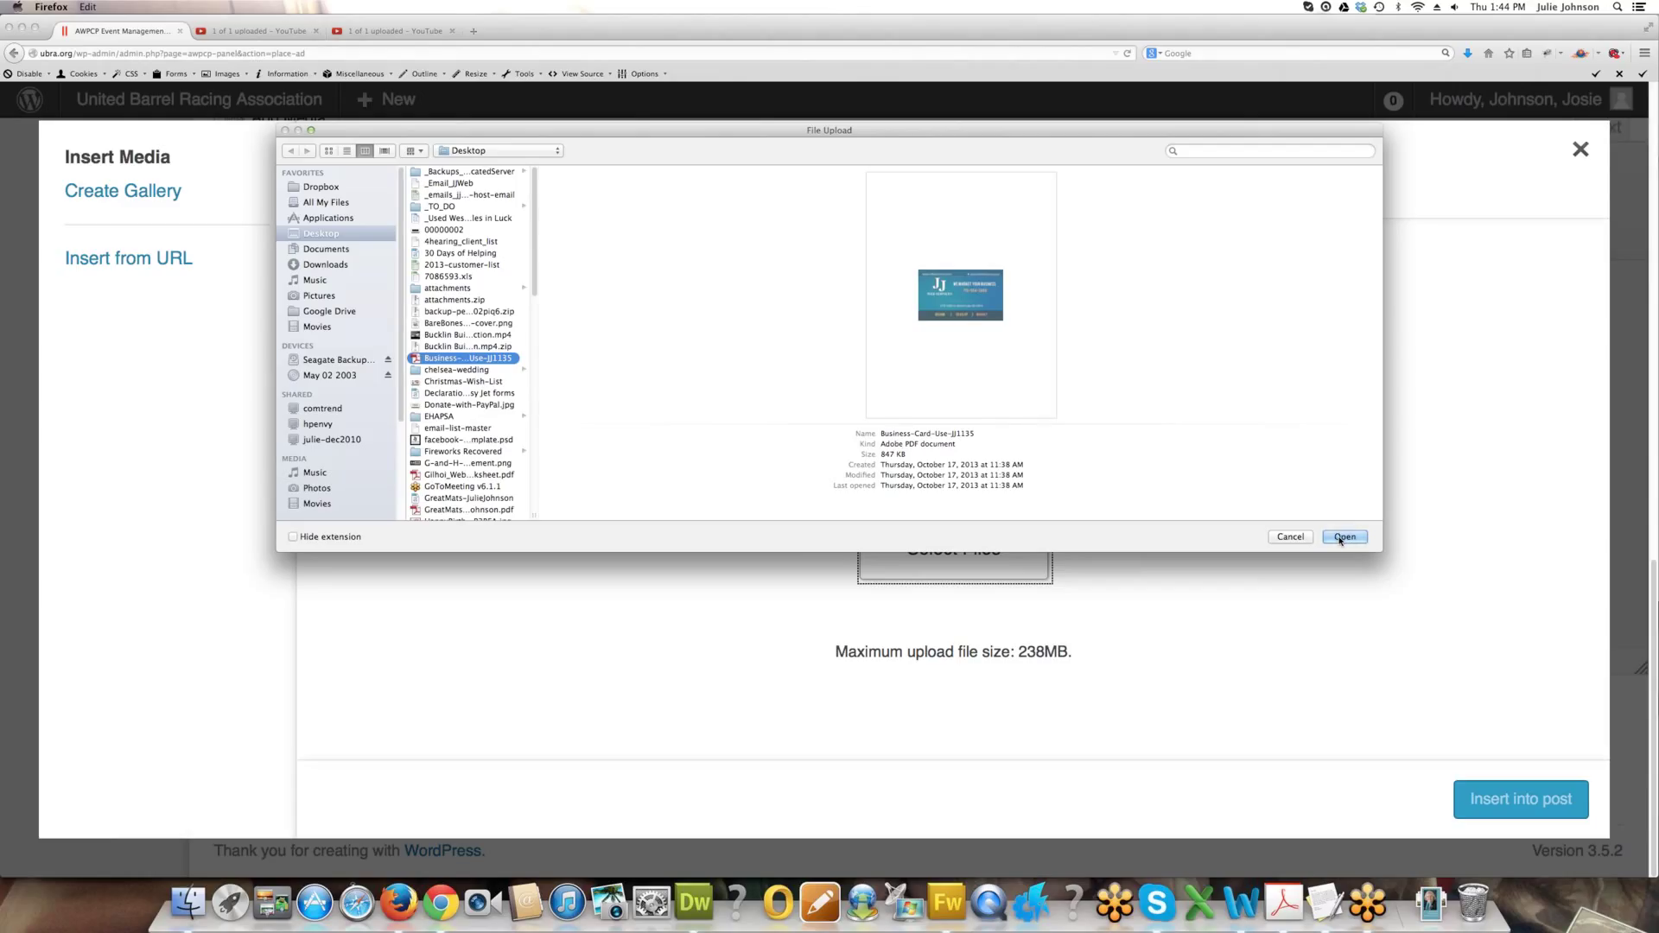
pyautogui.click(1342, 537)
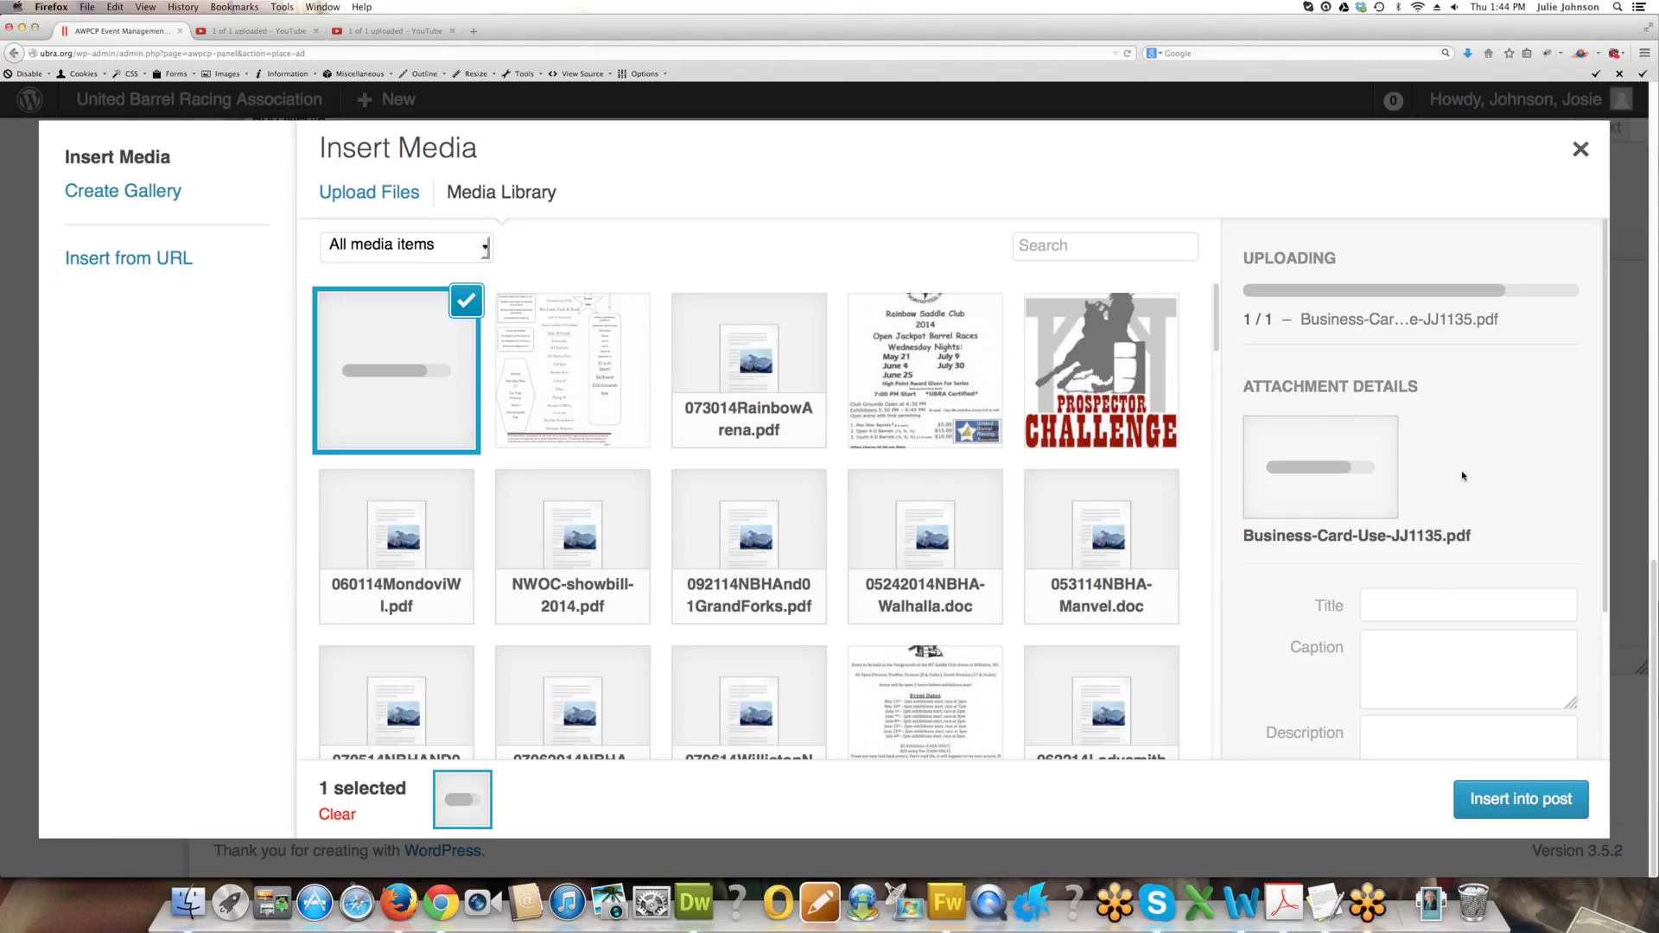
pyautogui.scroll(-1, 1434, 647)
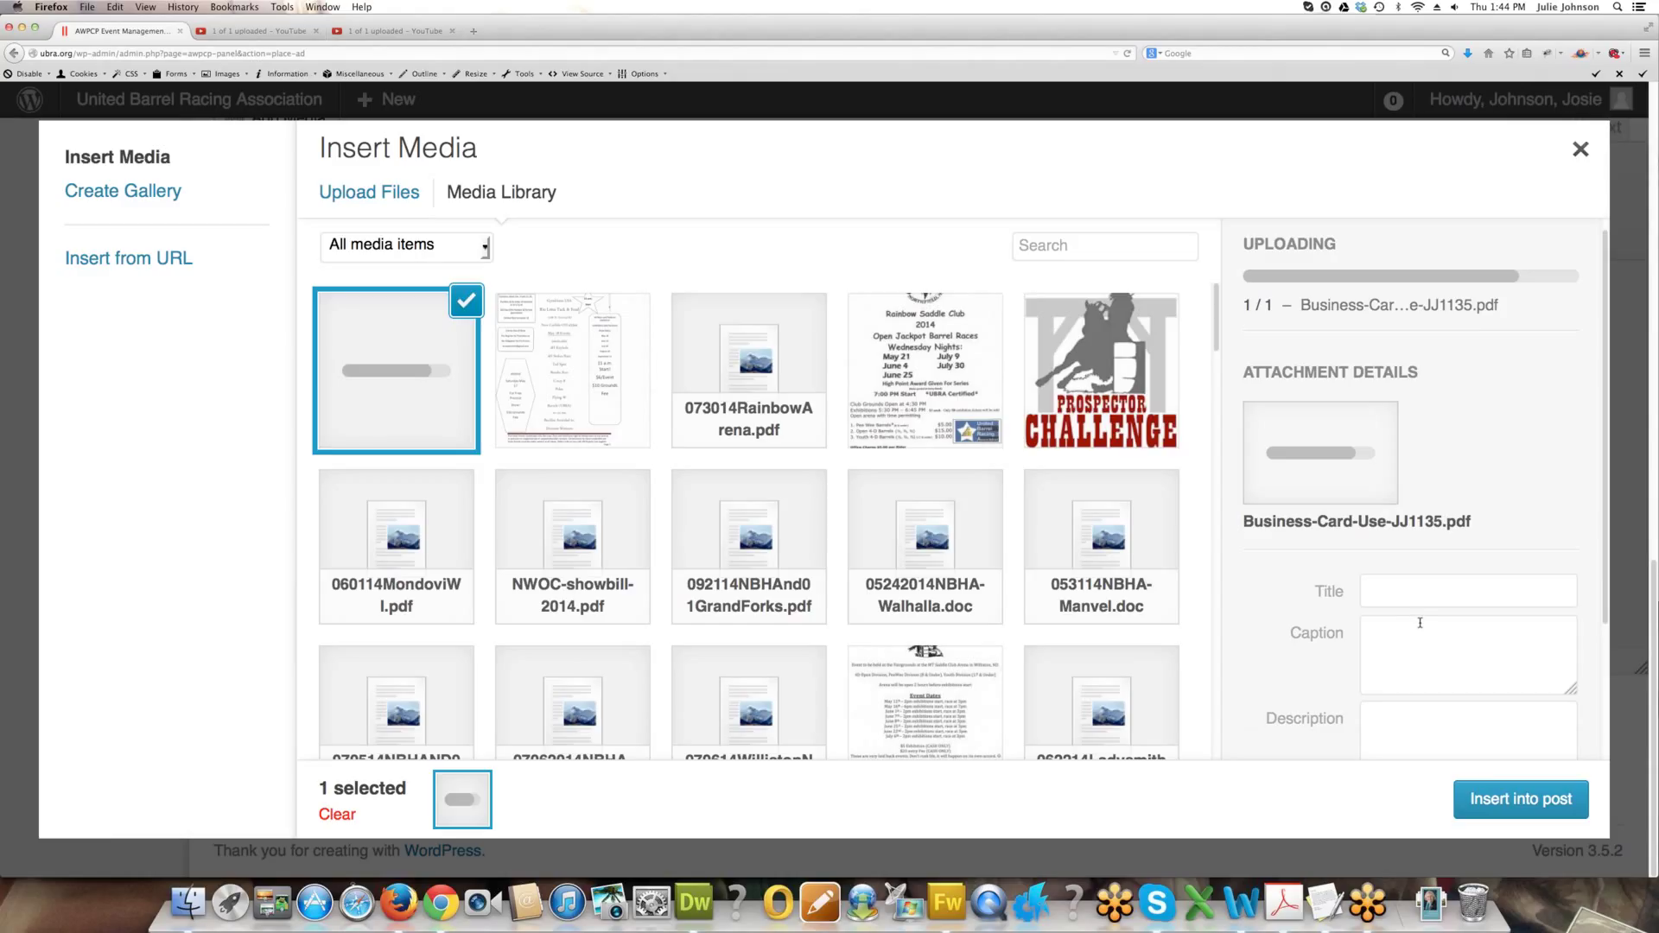
pyautogui.scroll(-1, 1420, 623)
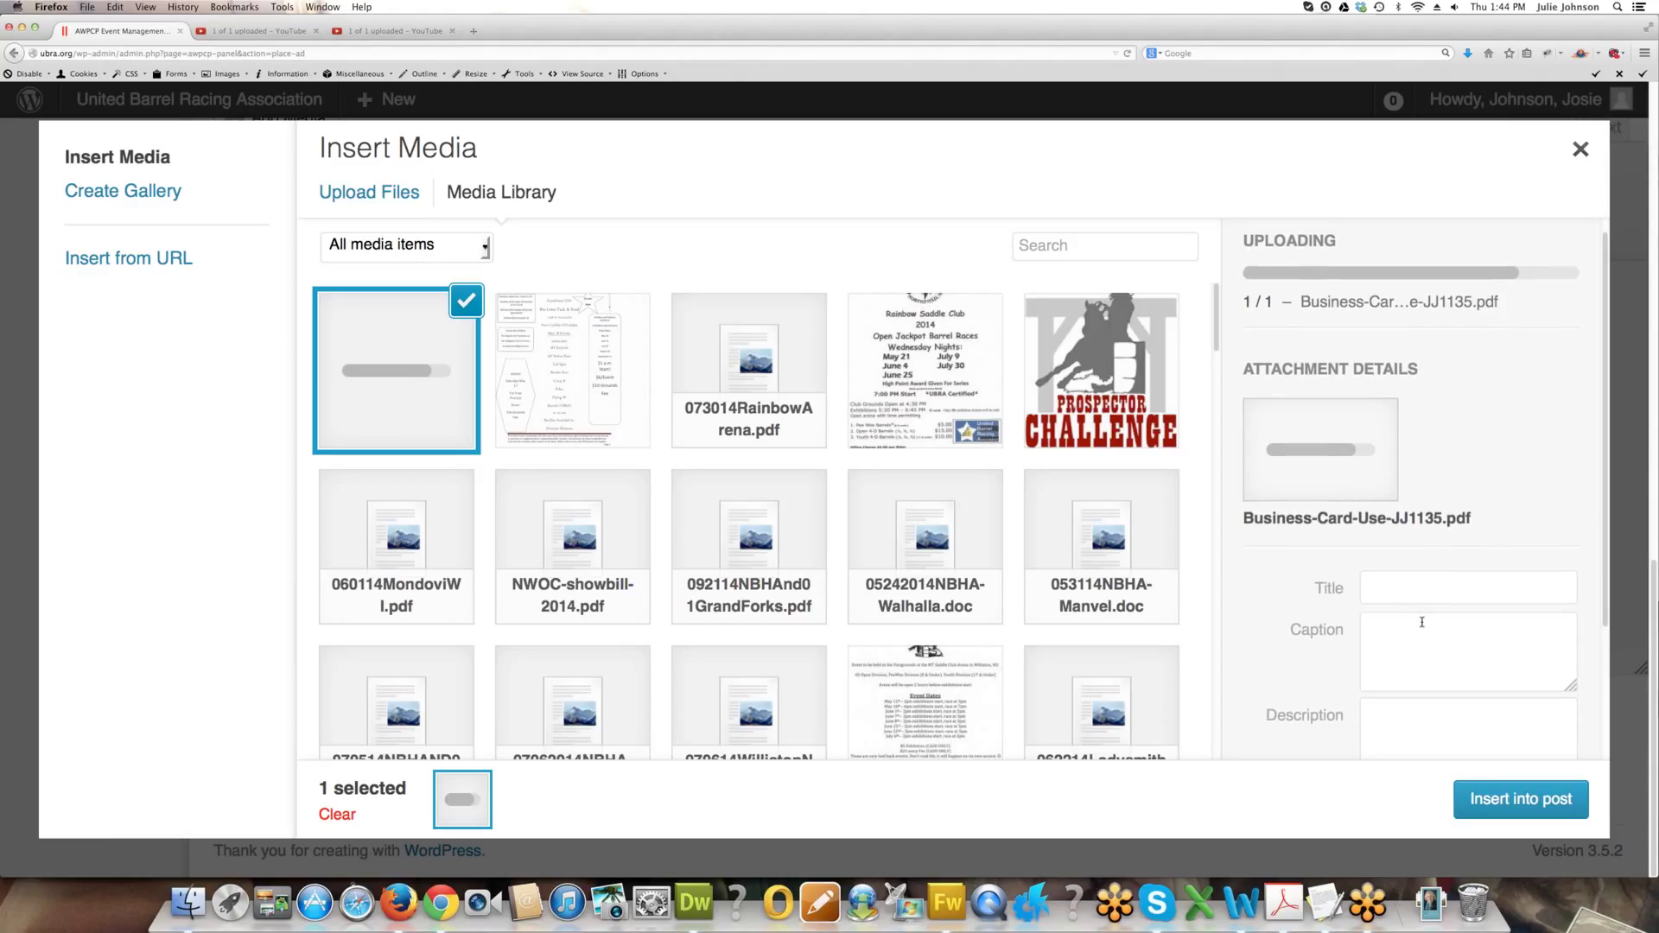
# Title the flyer 'Our Show Flyer - Title', caption it 'Mark Your Calendars Now', and insert it.
pyautogui.click(1374, 584)
pyautogui.write('Our Show Flyer')
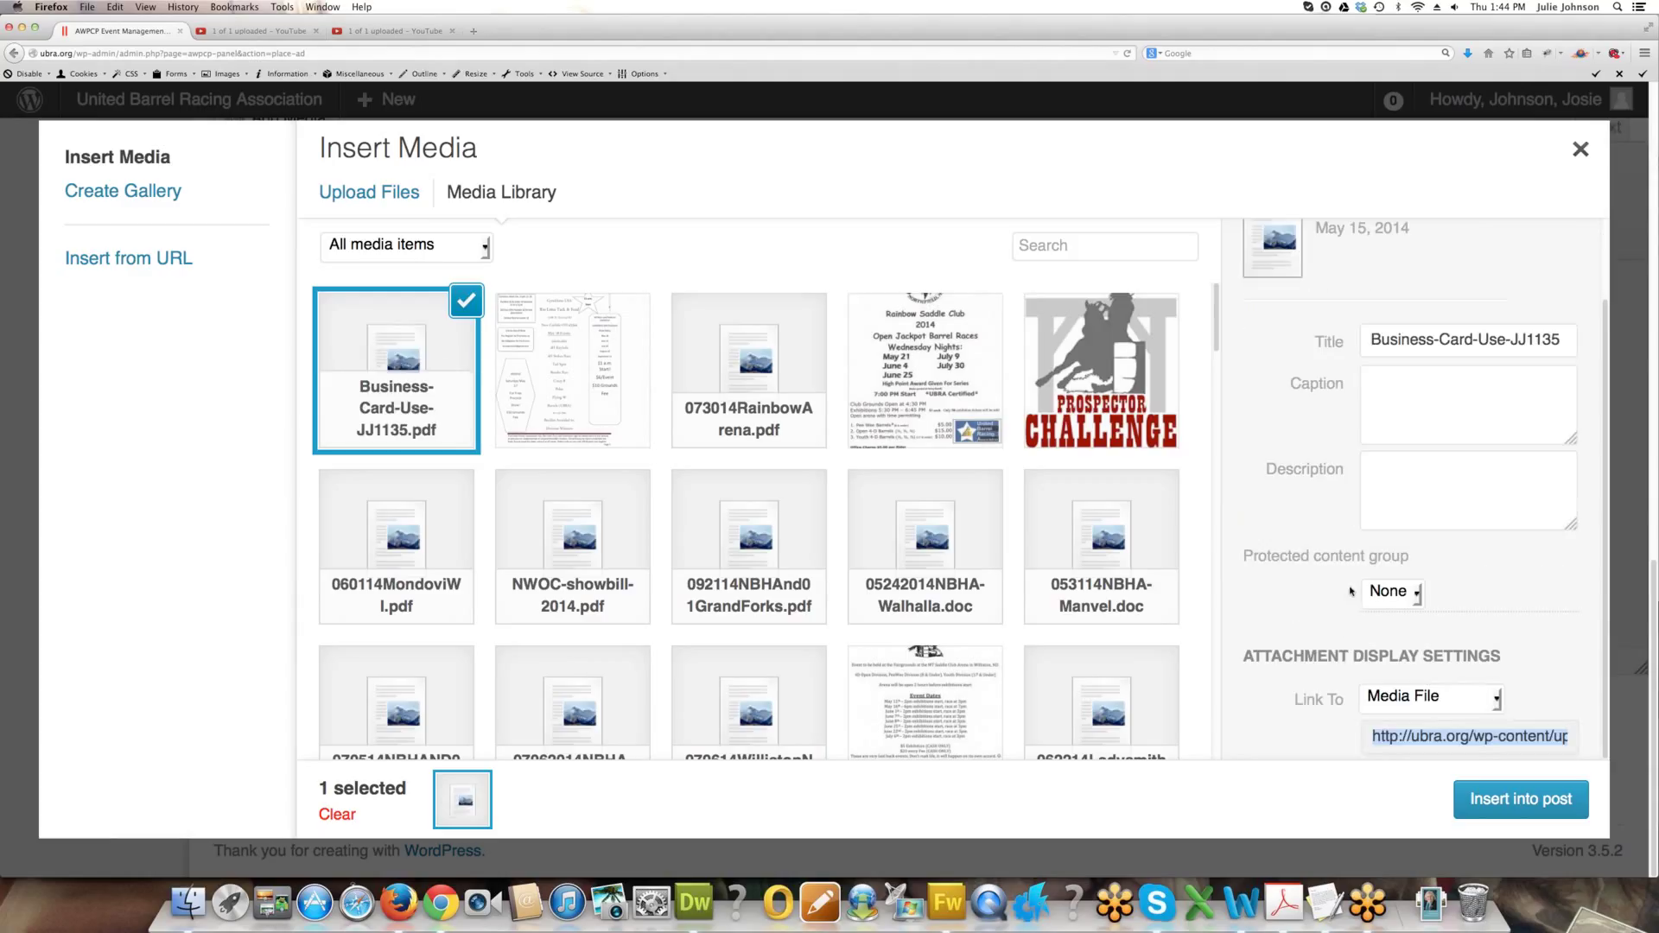
pyautogui.click(1461, 418)
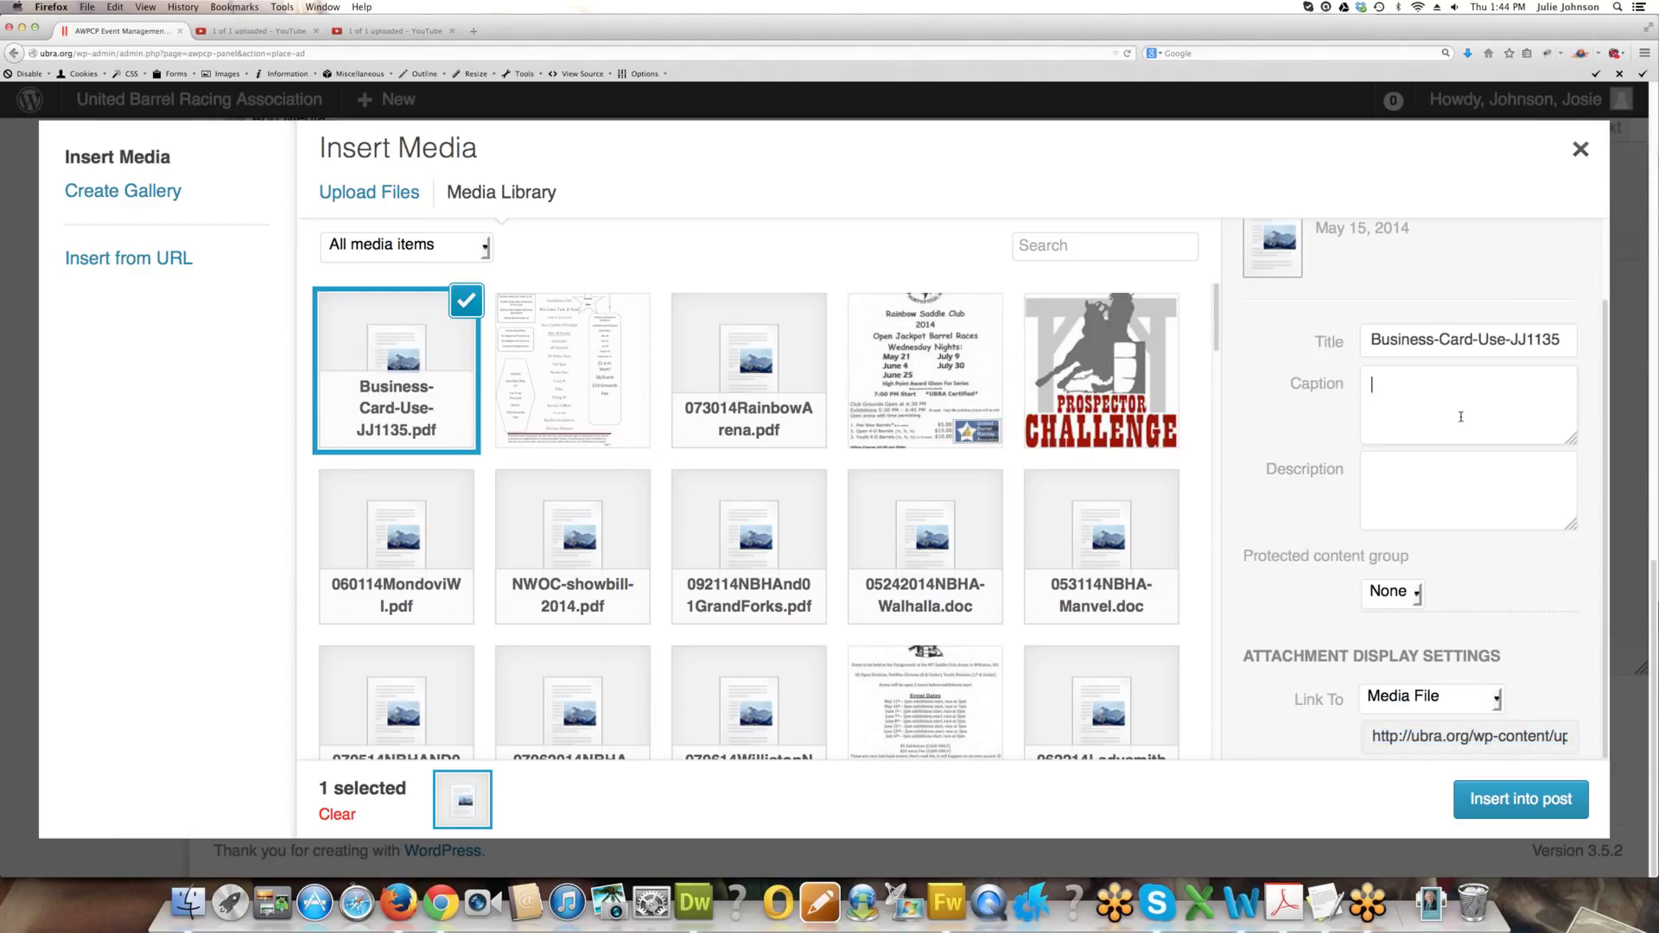
pyautogui.tripleClick(1430, 338)
pyautogui.write('Our Show Flyer')
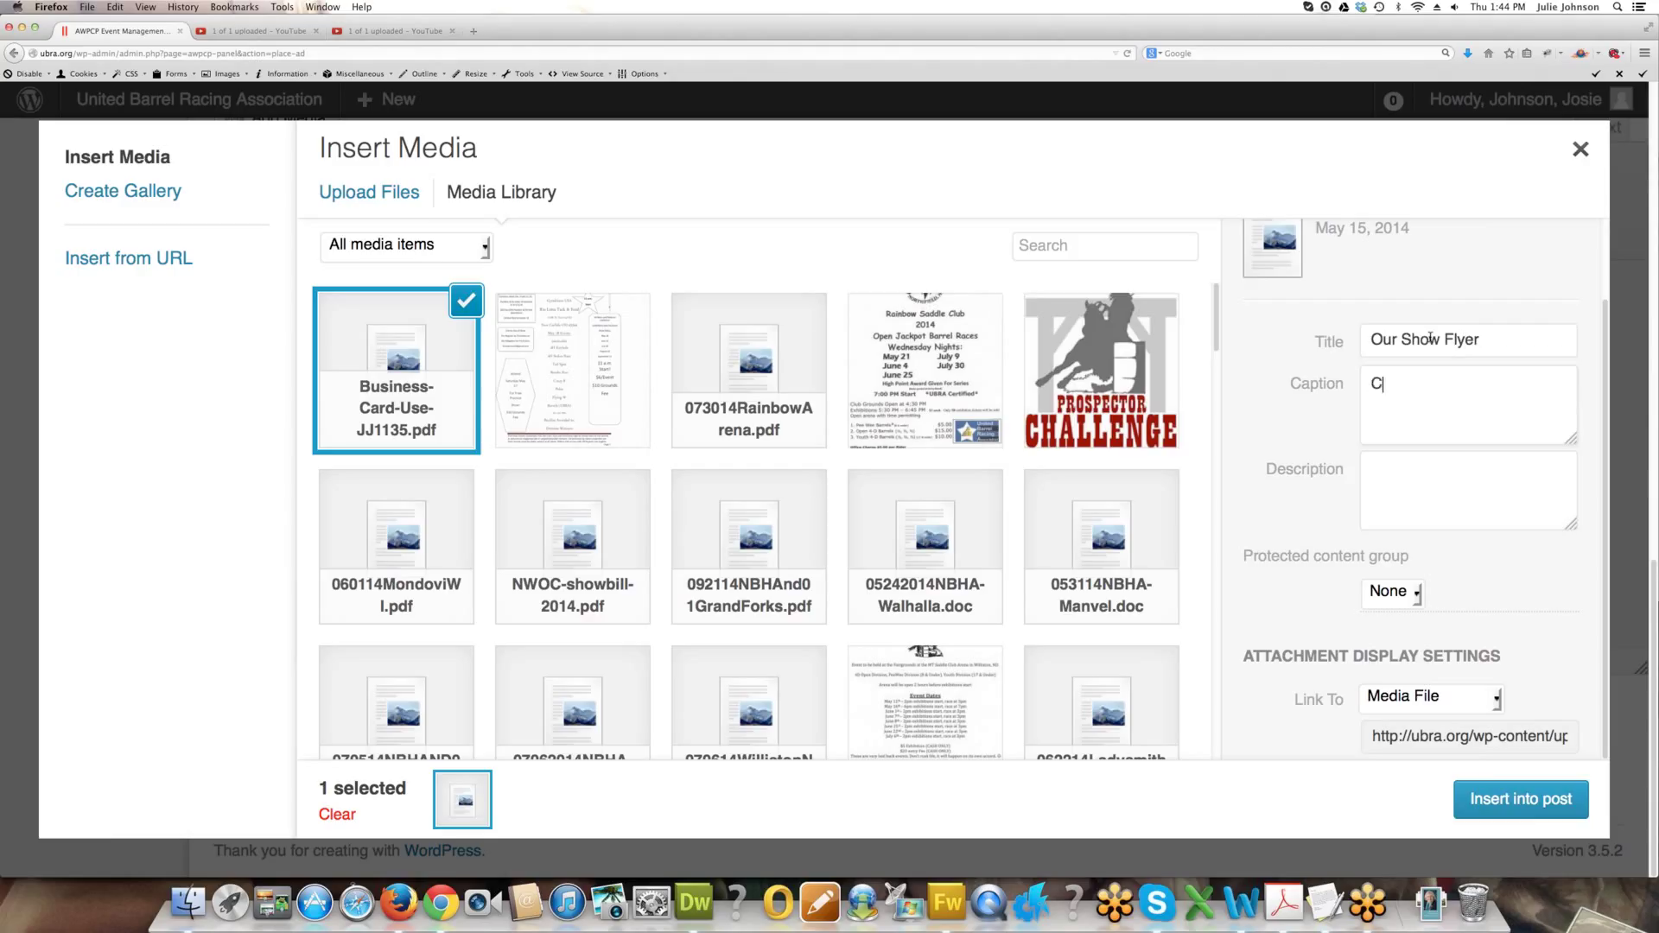
pyautogui.write('Mark Your Calendars Now')
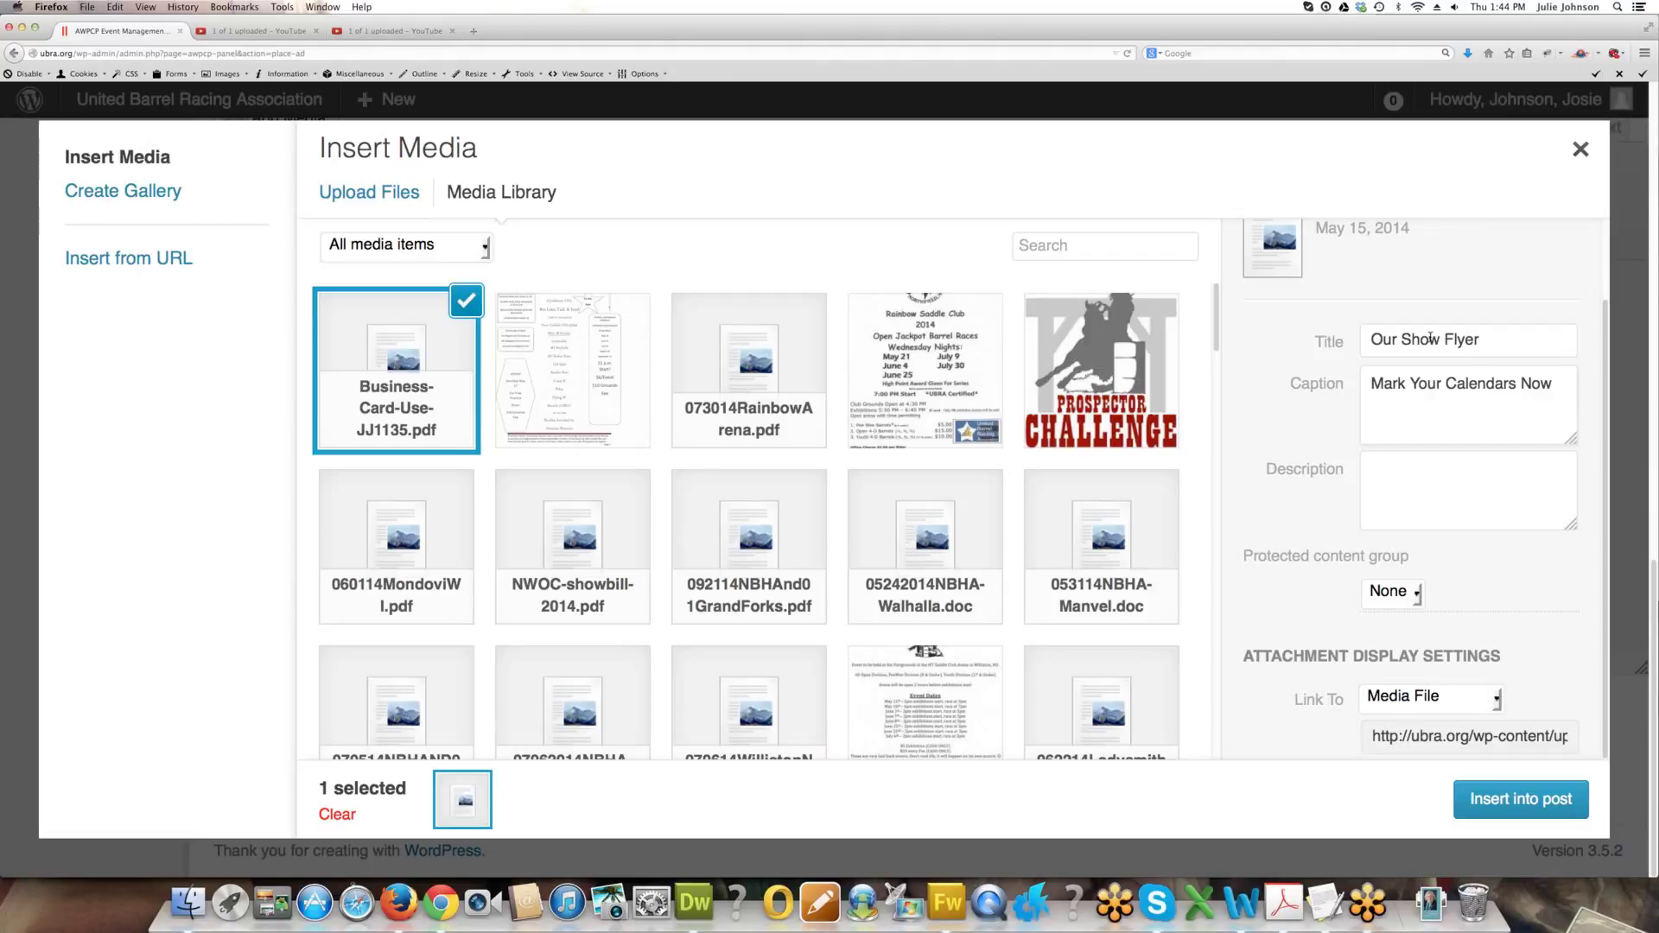
pyautogui.write(' - Captio')
pyautogui.write('n')
pyautogui.write('Title')
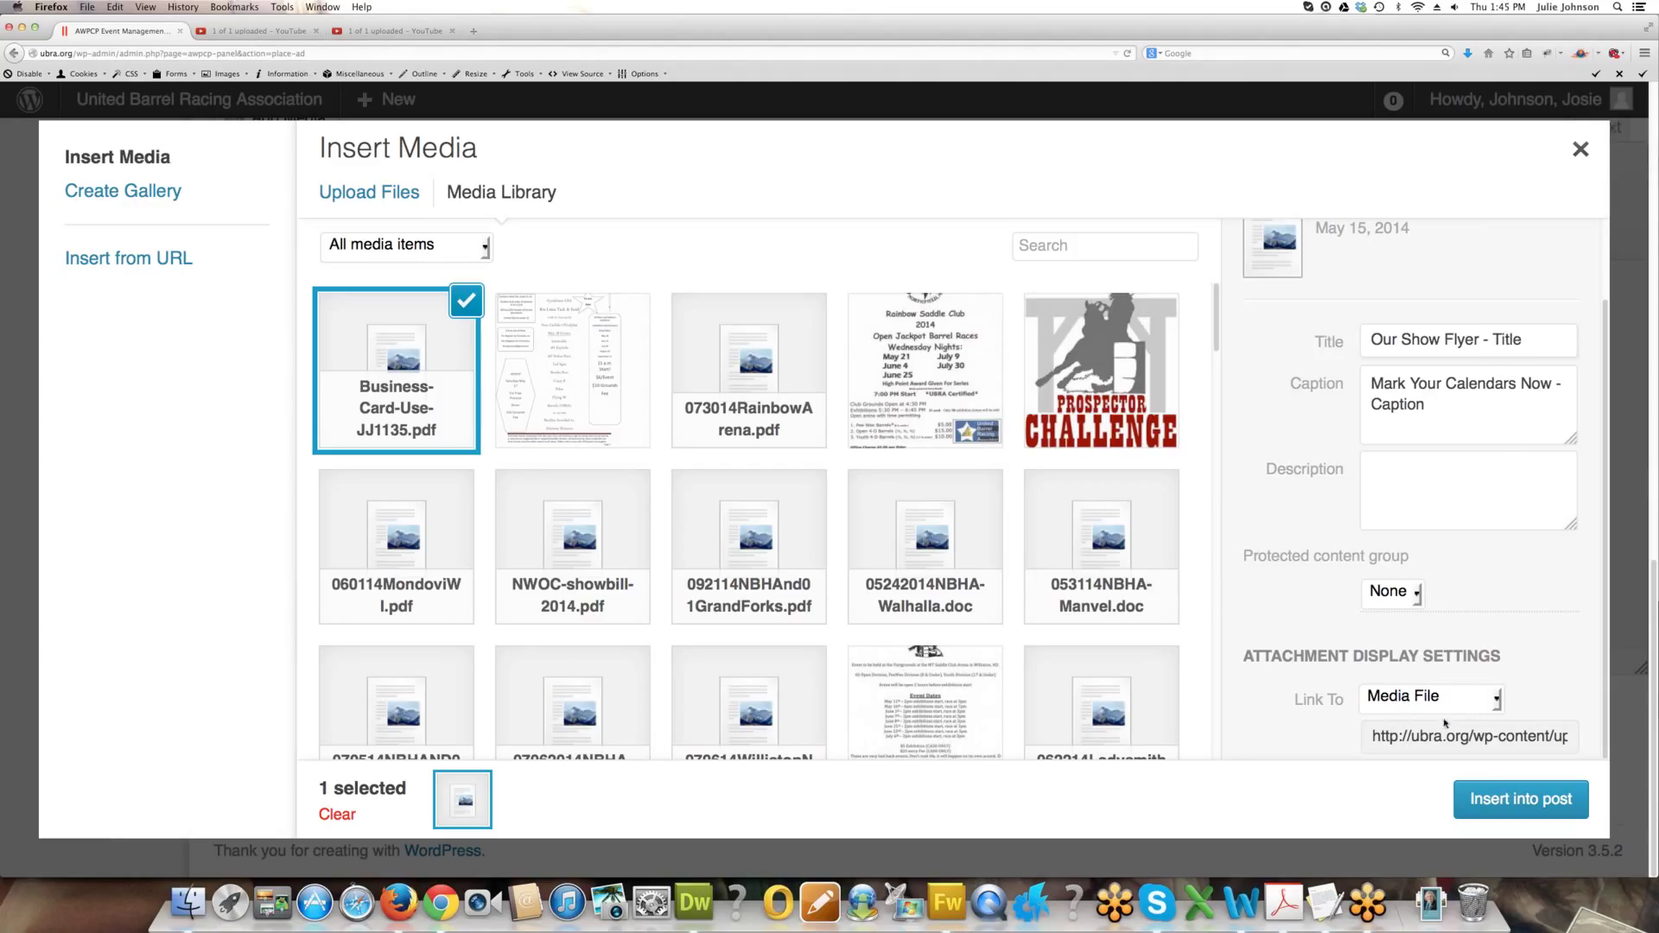
pyautogui.click(1500, 798)
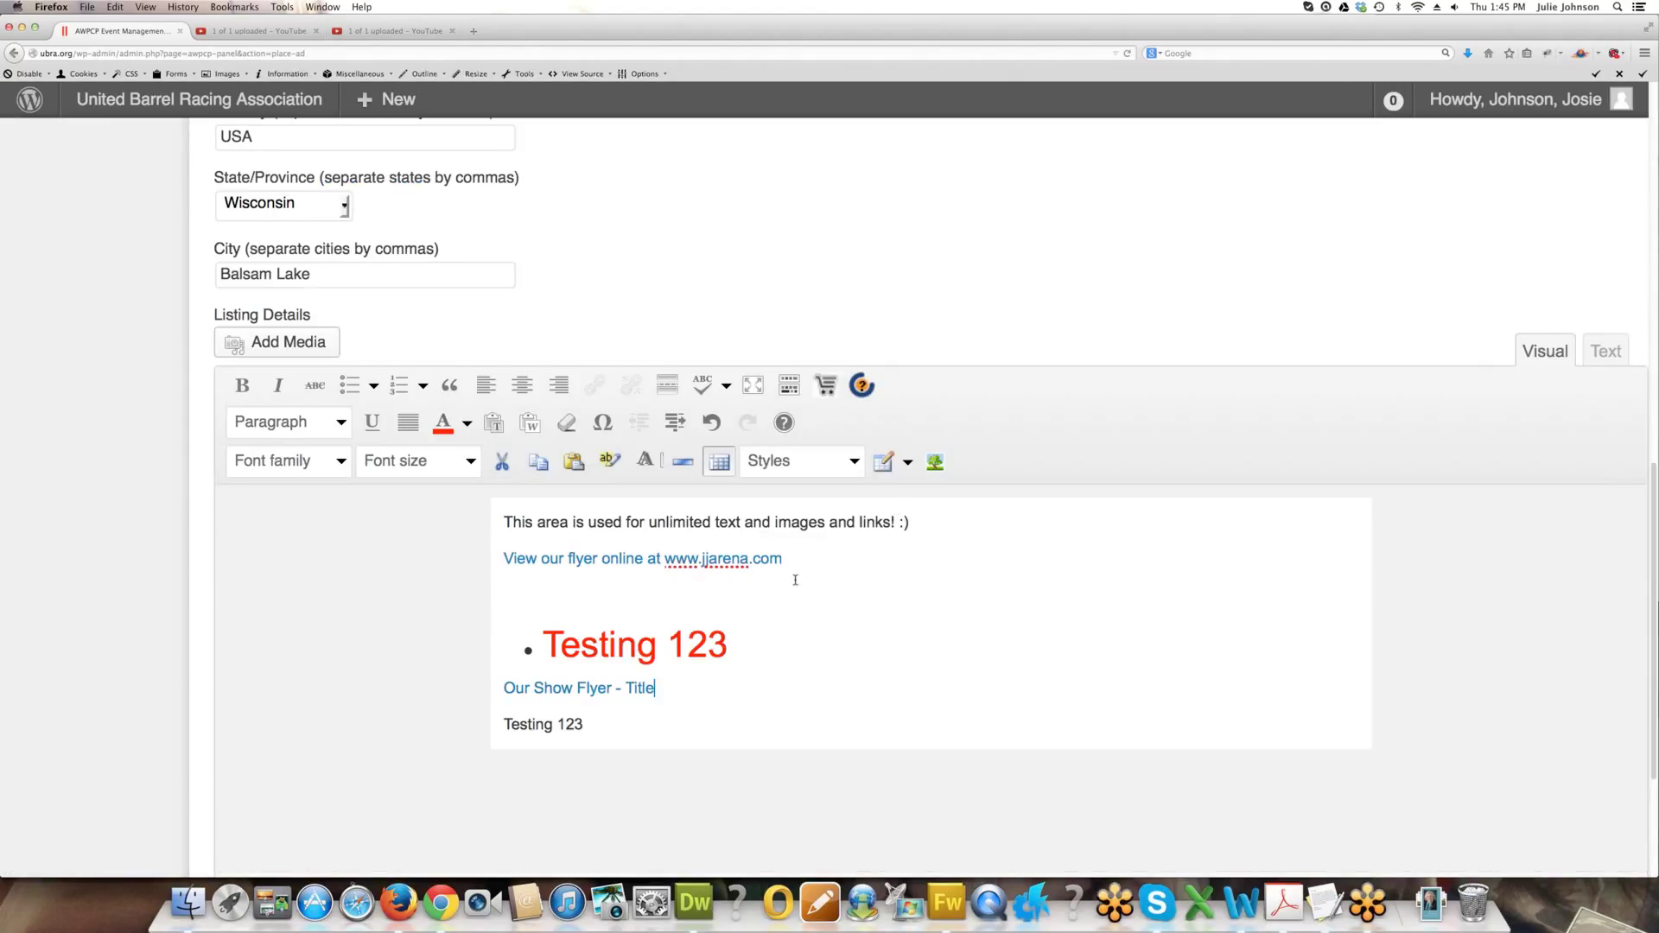
# Place the insertion point after the last Testing 123 line.
pyautogui.scroll(-3, 799, 621)
pyautogui.moveTo(655, 526); pyautogui.dragTo(508, 530)
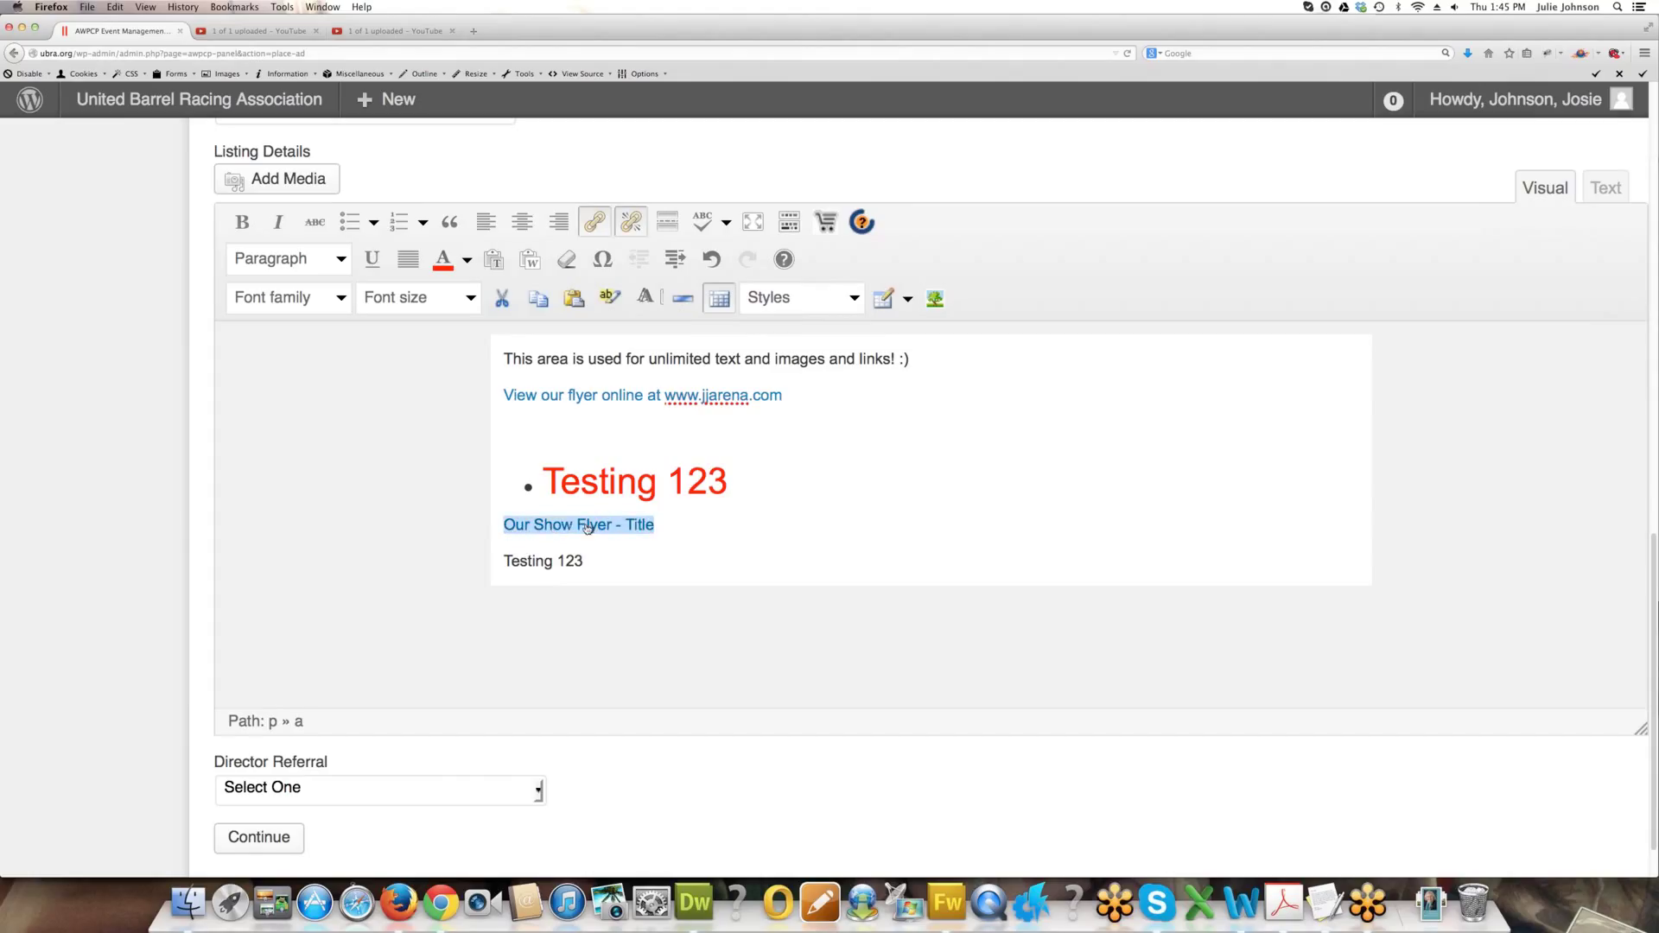
pyautogui.click(618, 551)
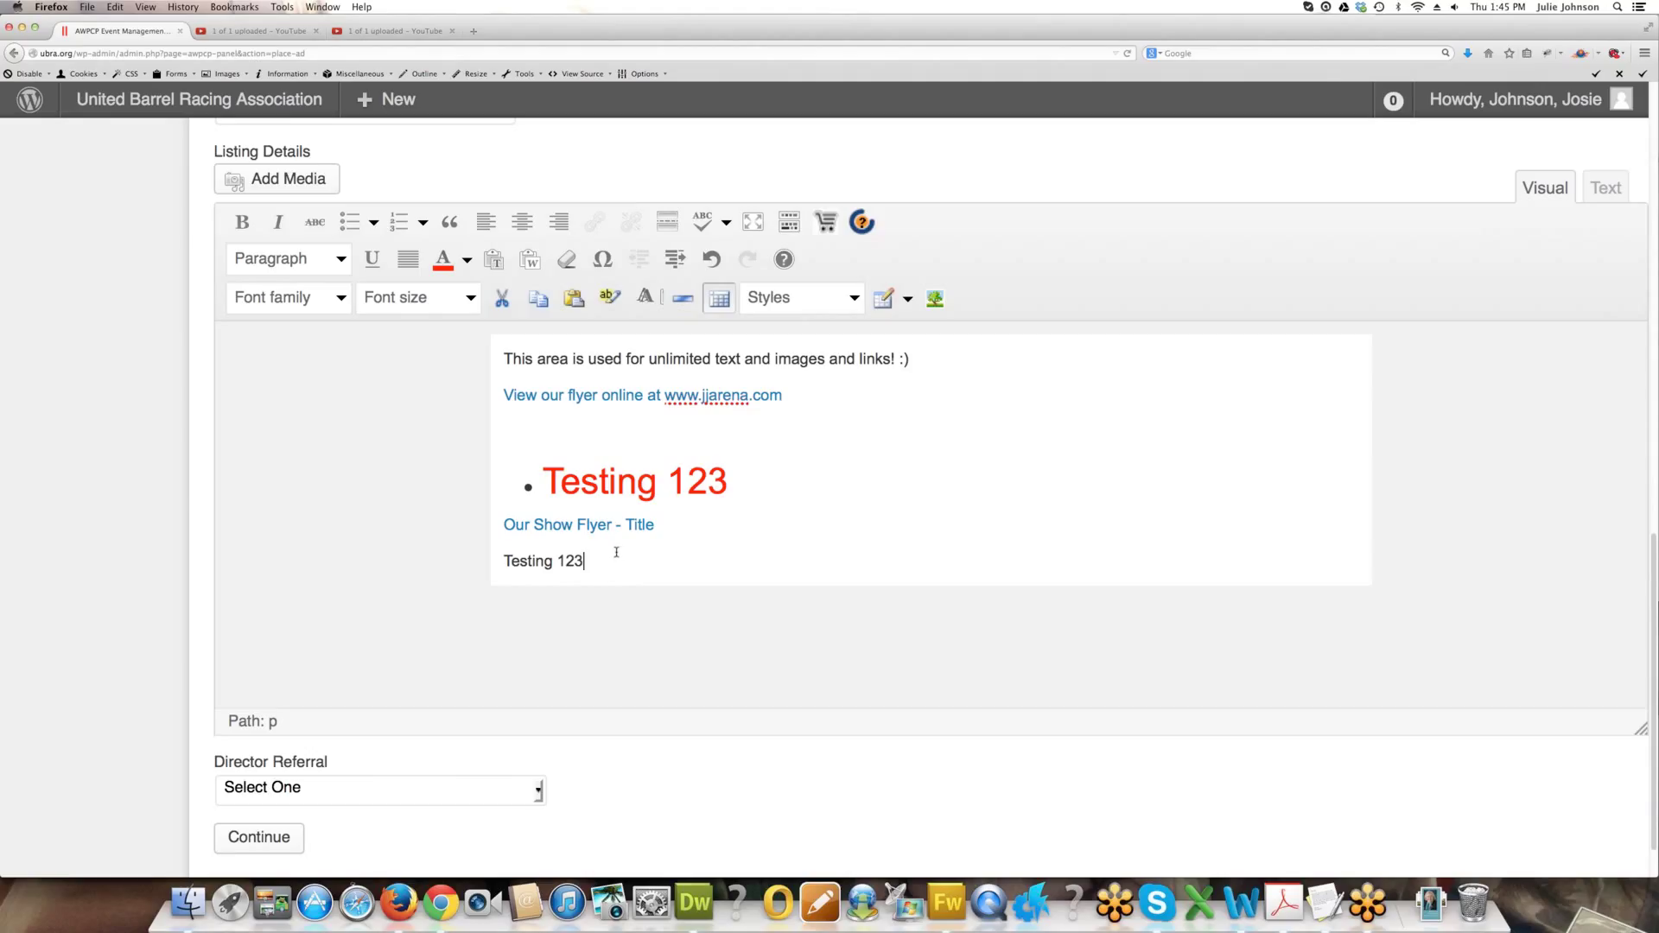
# Upload Christmas-Wish-List.png and enter the caption 'Image - Caption Here'.
pyautogui.click(285, 181)
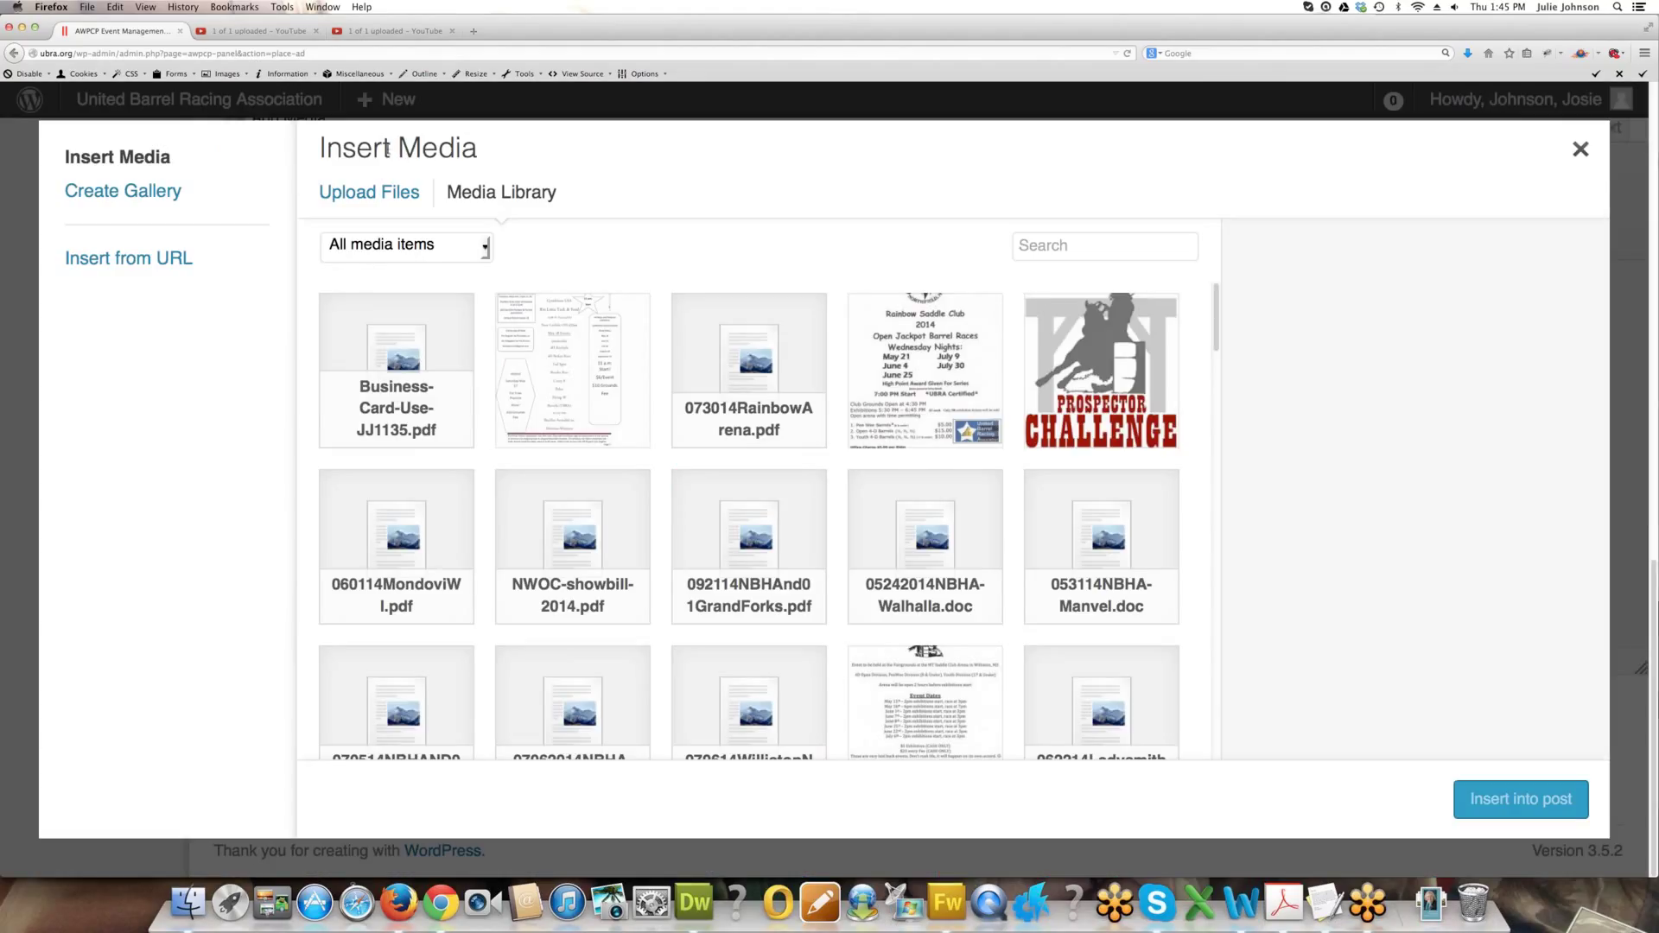
pyautogui.click(368, 197)
pyautogui.click(925, 549)
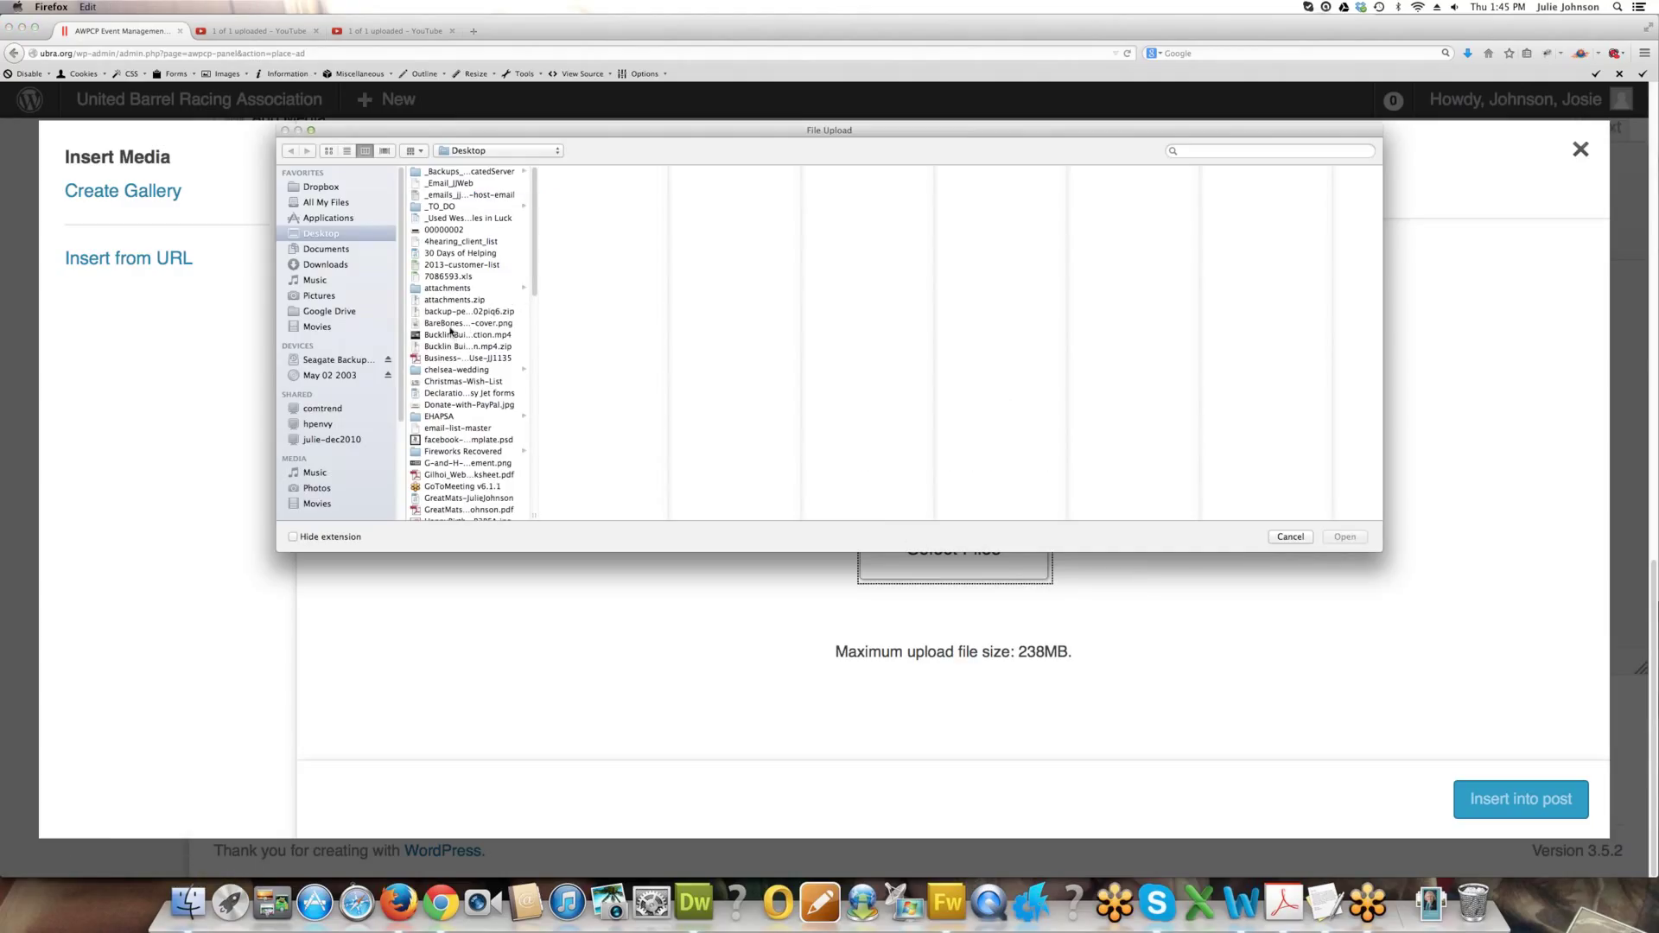
pyautogui.click(455, 382)
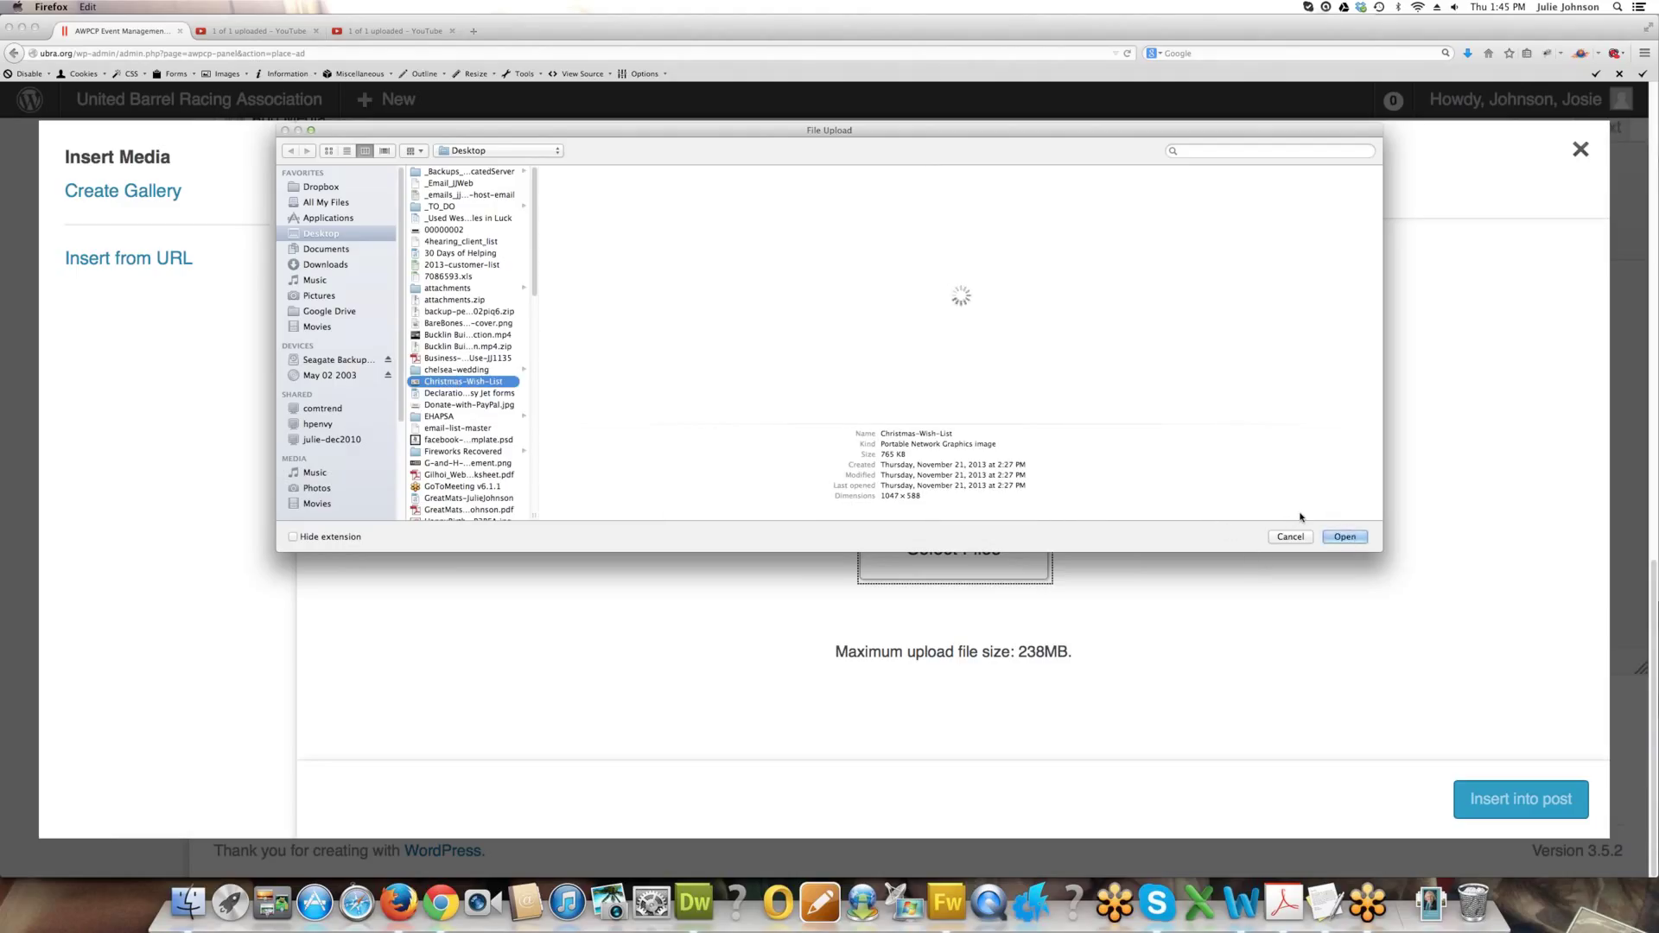
pyautogui.click(1345, 536)
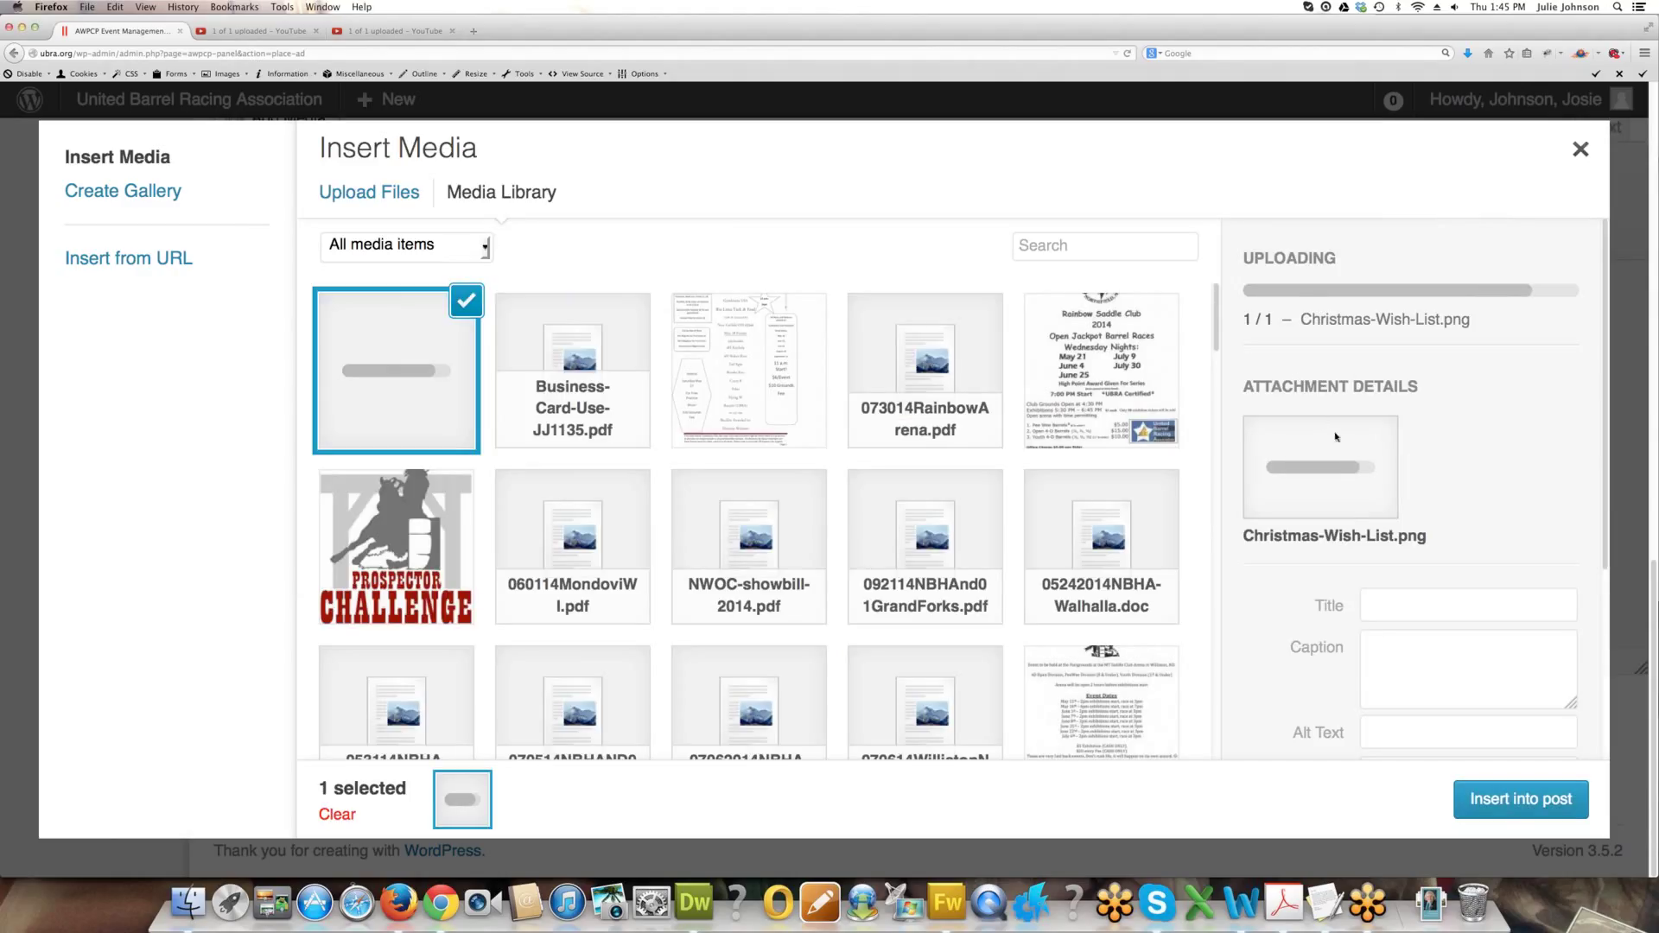
pyautogui.scroll(-2, 1464, 322)
pyautogui.scroll(2, 1469, 319)
pyautogui.scroll(-1, 1439, 316)
pyautogui.write('Image - Caption Here')
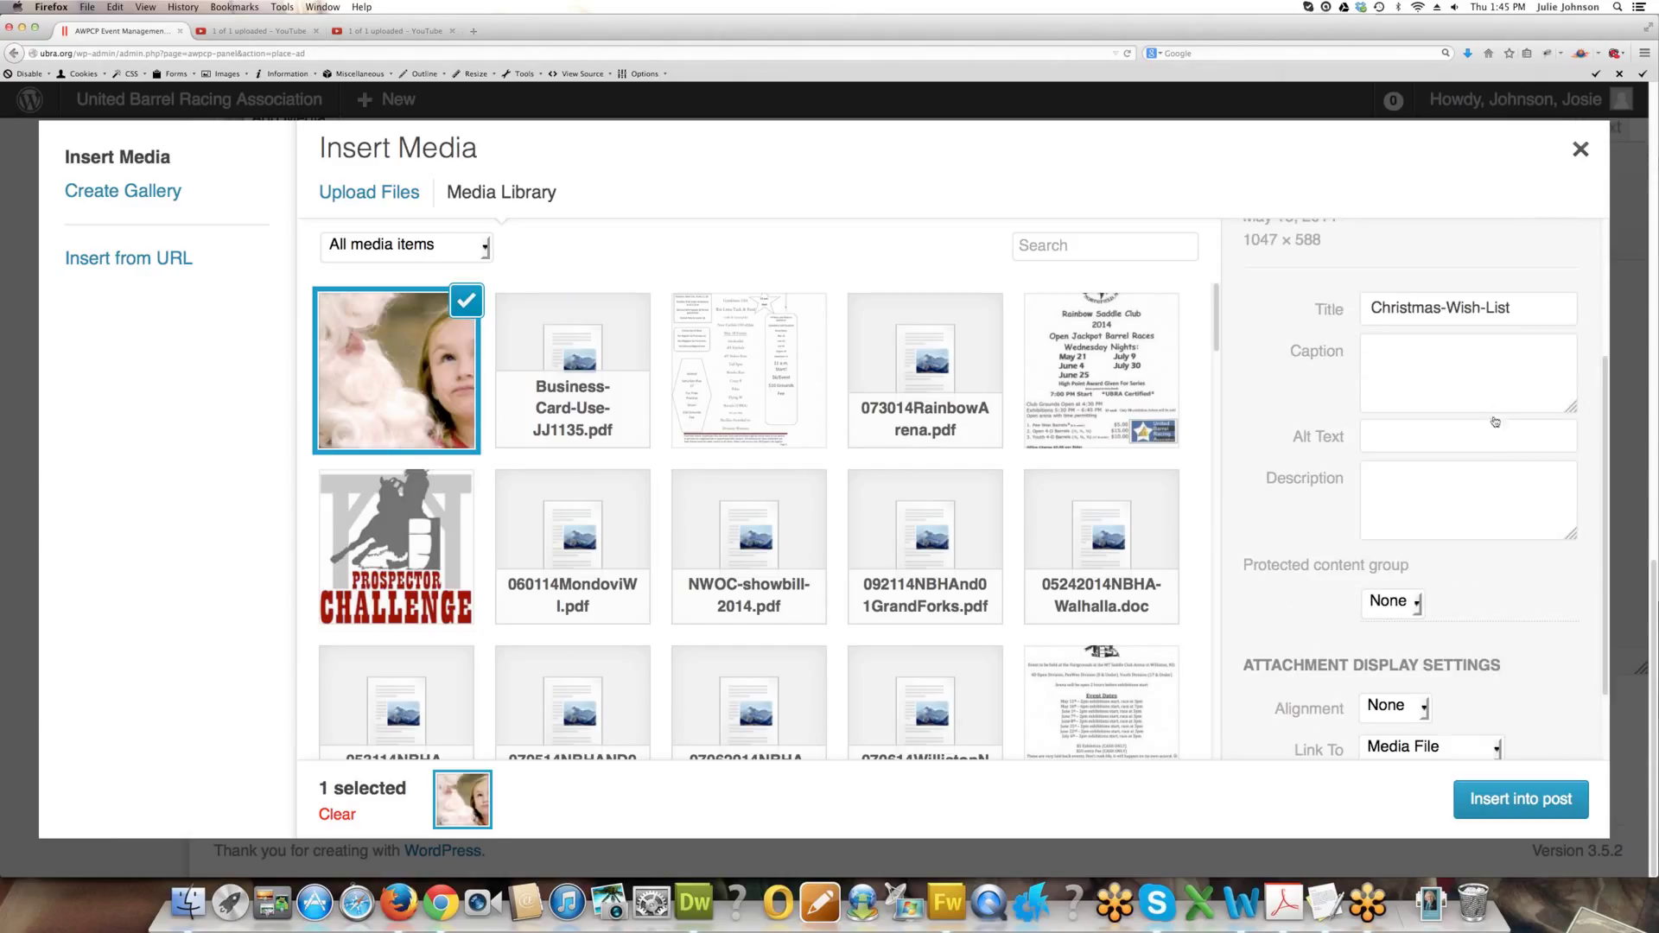
# Give the image title 'Image Title Here', caption 'Image Caption Here' and alt text 'JJ Arena Horse Show'.
pyautogui.scroll(5, 1495, 406)
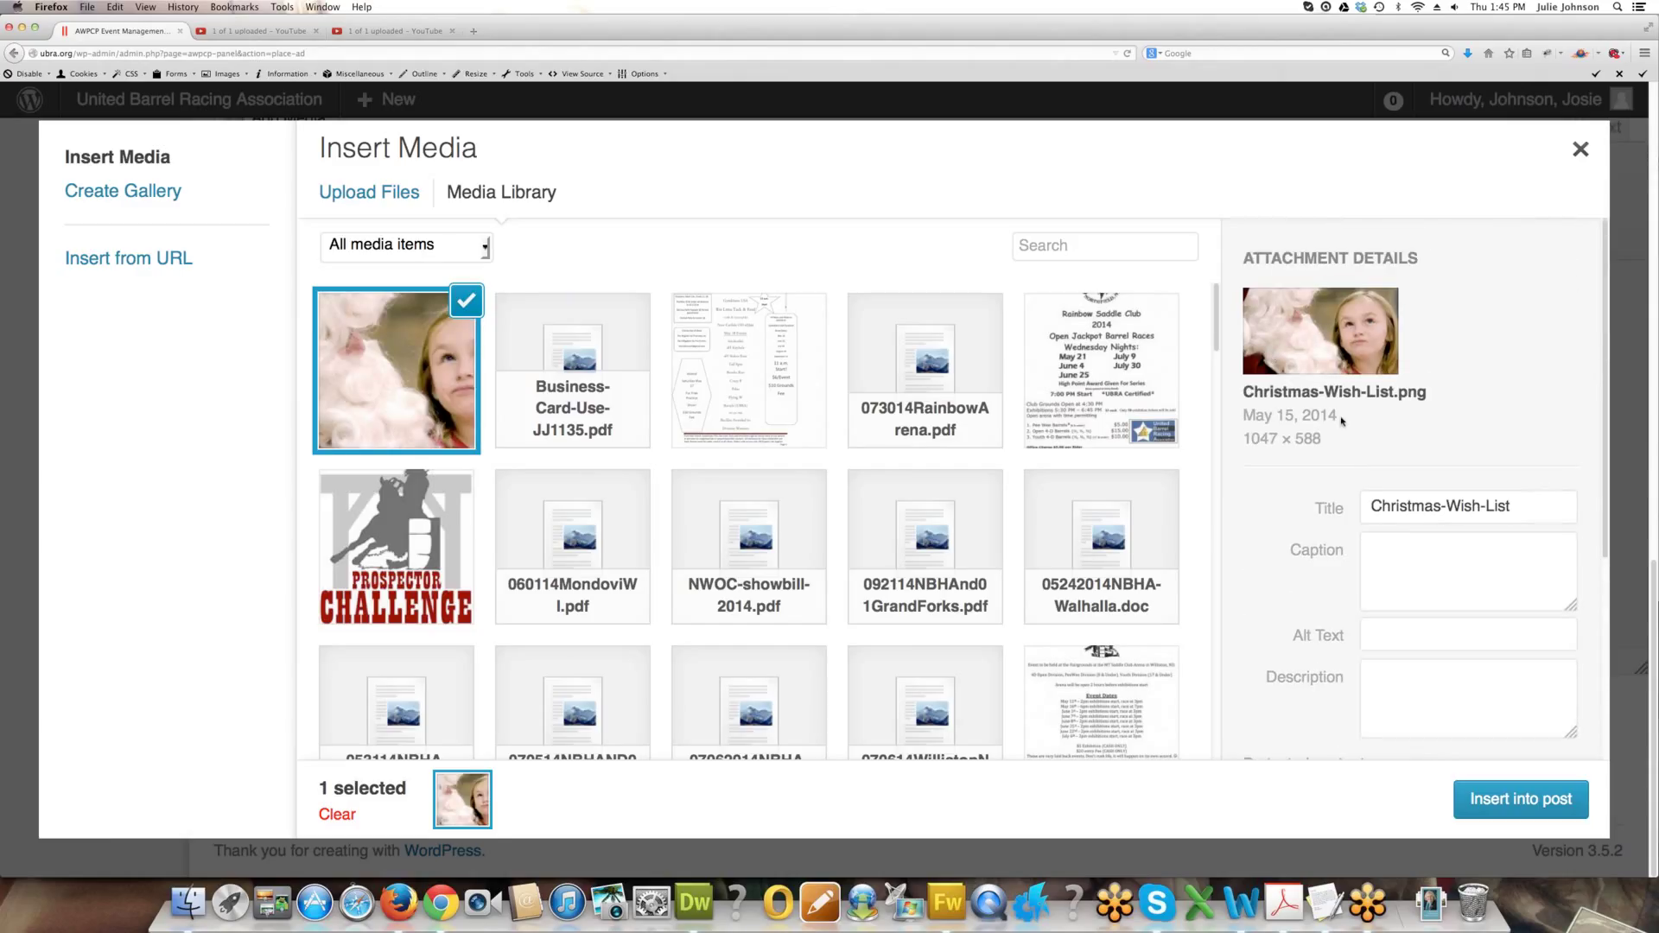
pyautogui.scroll(-2, 1342, 420)
pyautogui.moveTo(1515, 439); pyautogui.dragTo(1331, 441)
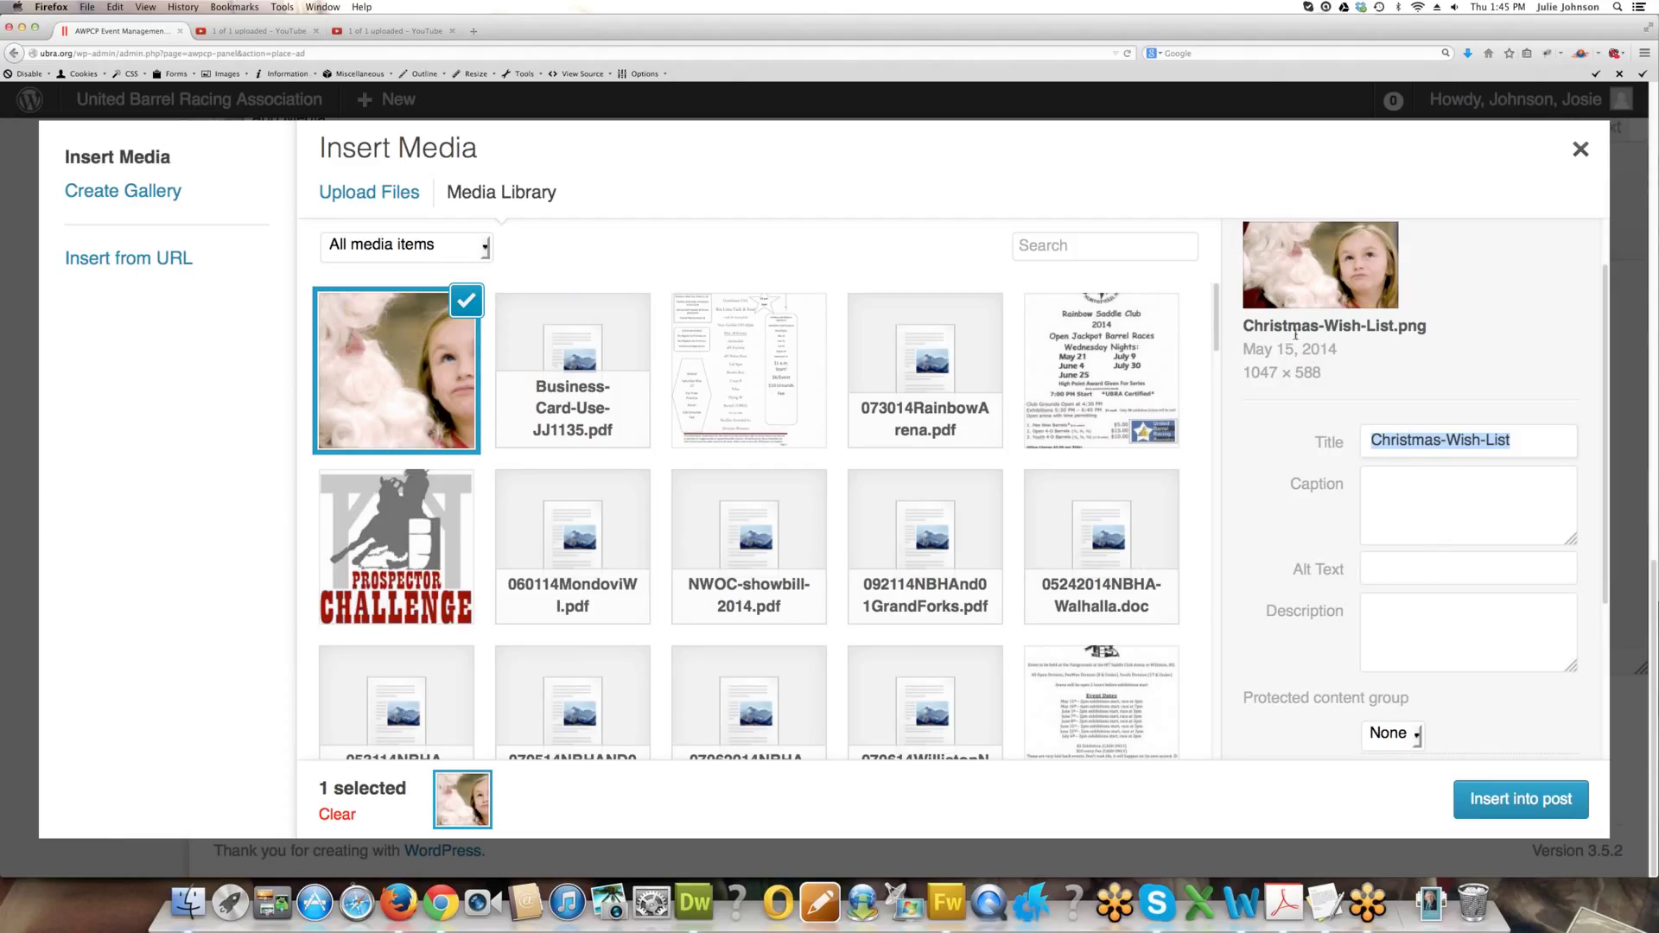
pyautogui.click(1410, 494)
pyautogui.moveTo(1513, 441); pyautogui.dragTo(1353, 447)
pyautogui.write('E')
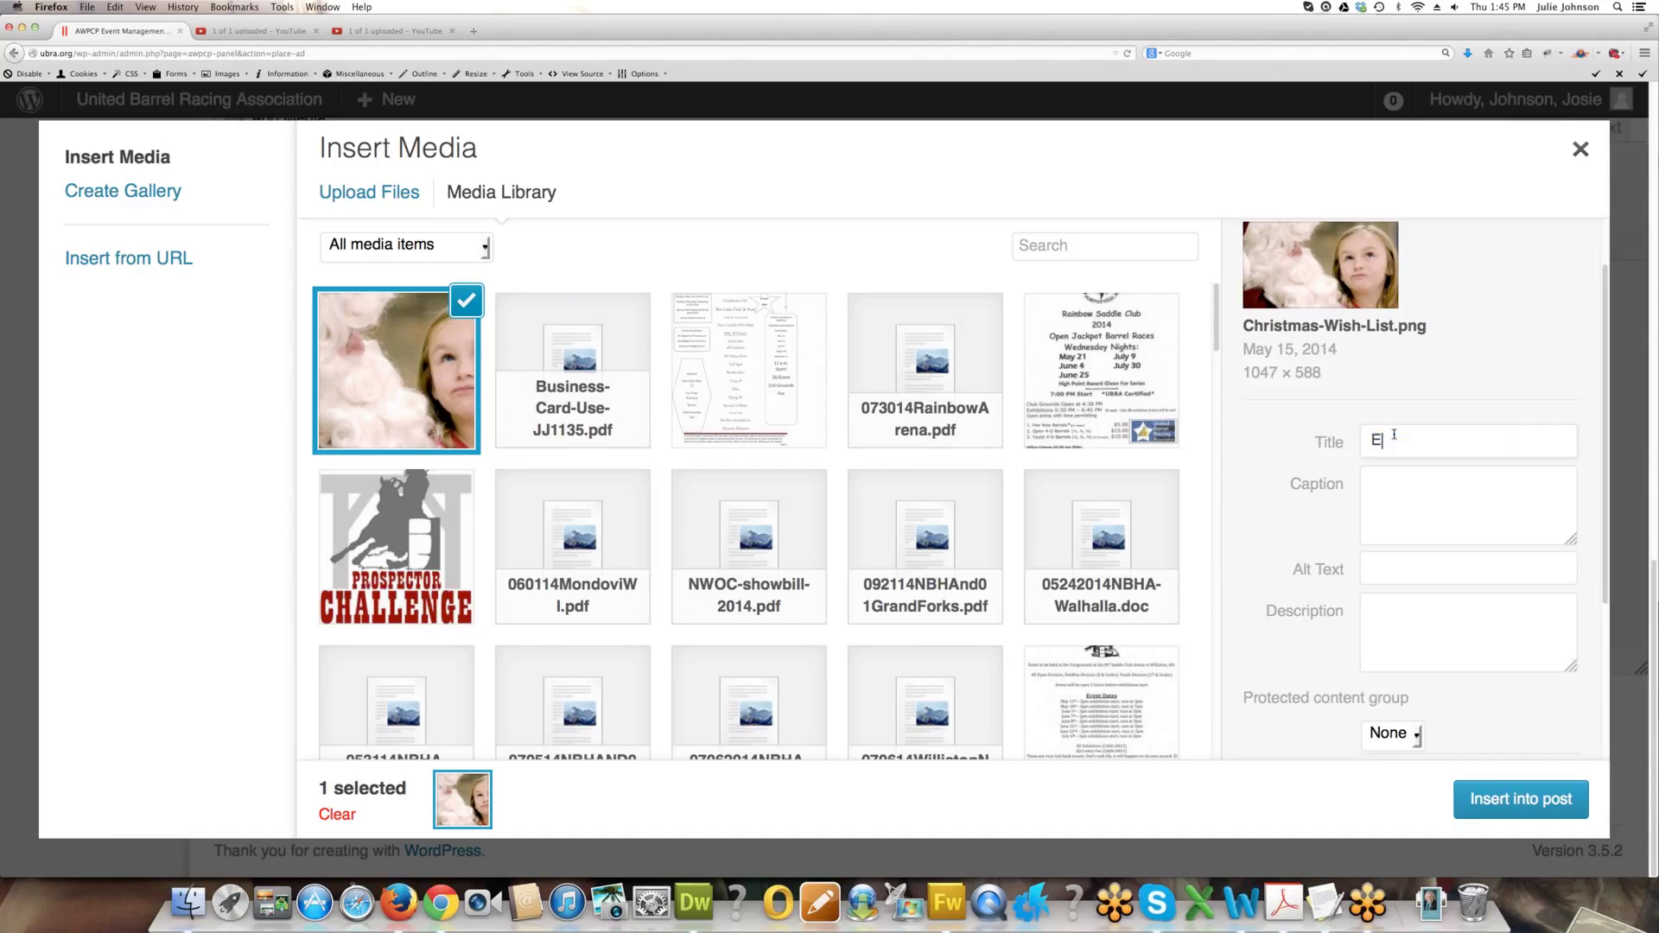
pyautogui.press('BackSpace')
pyautogui.write('Image Title ')
pyautogui.write('Here')
pyautogui.write('Image Caption Her')
pyautogui.write('e')
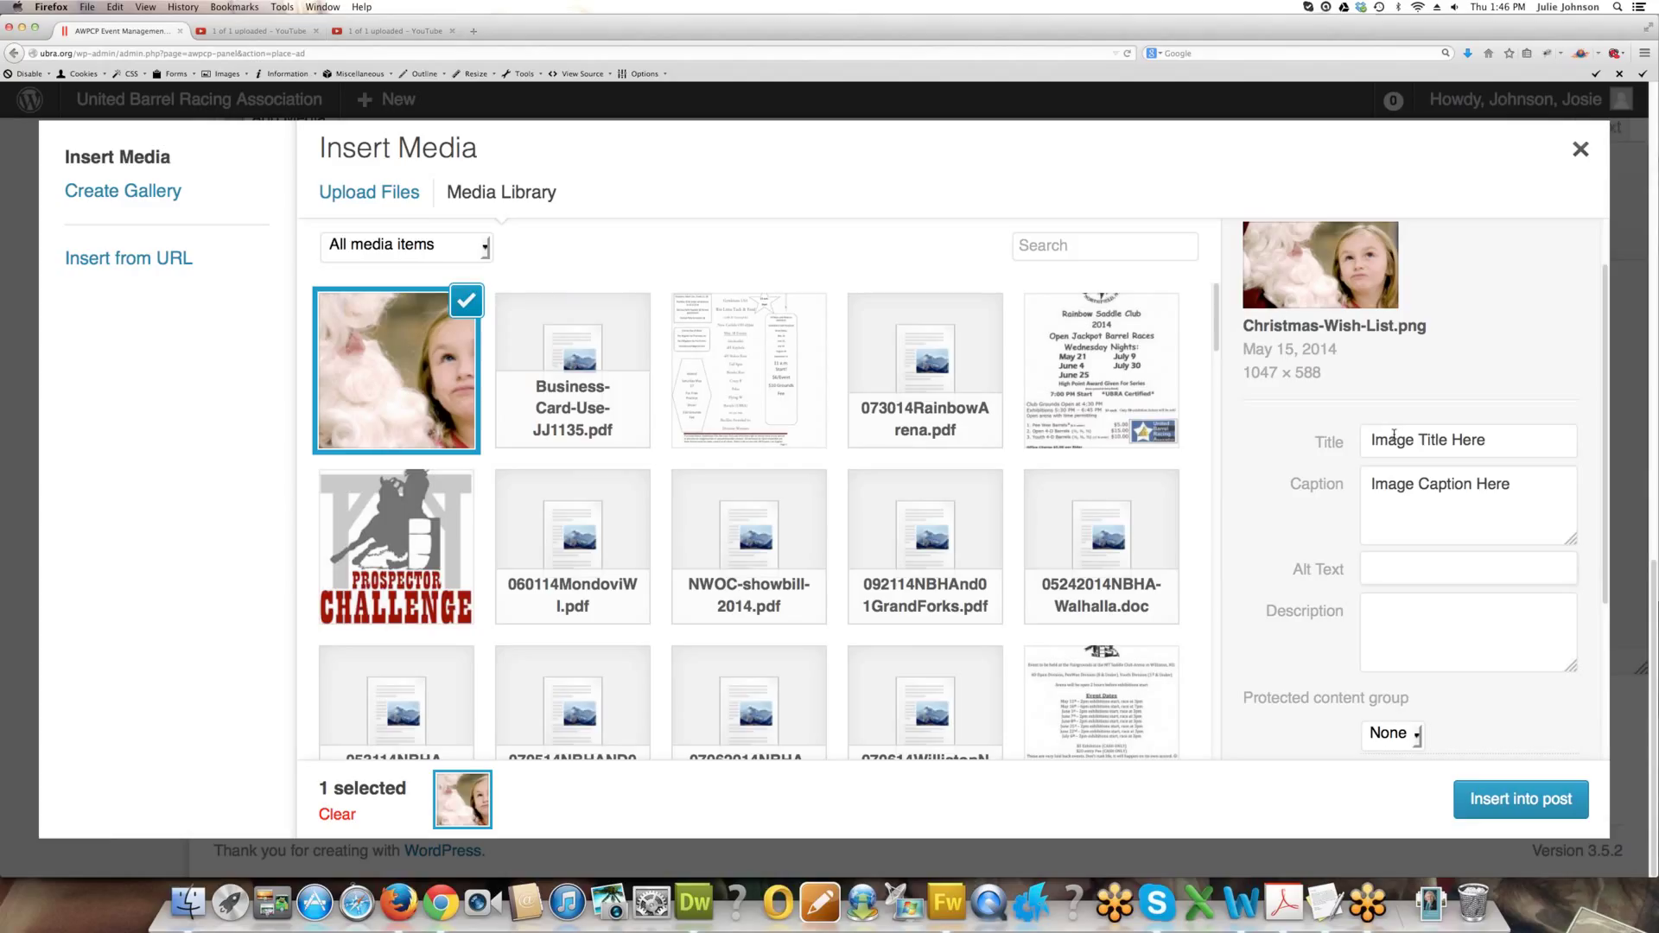
pyautogui.write('JJ Arena Horse Show')
pyautogui.click(1383, 600)
pyautogui.scroll(-5, 1381, 588)
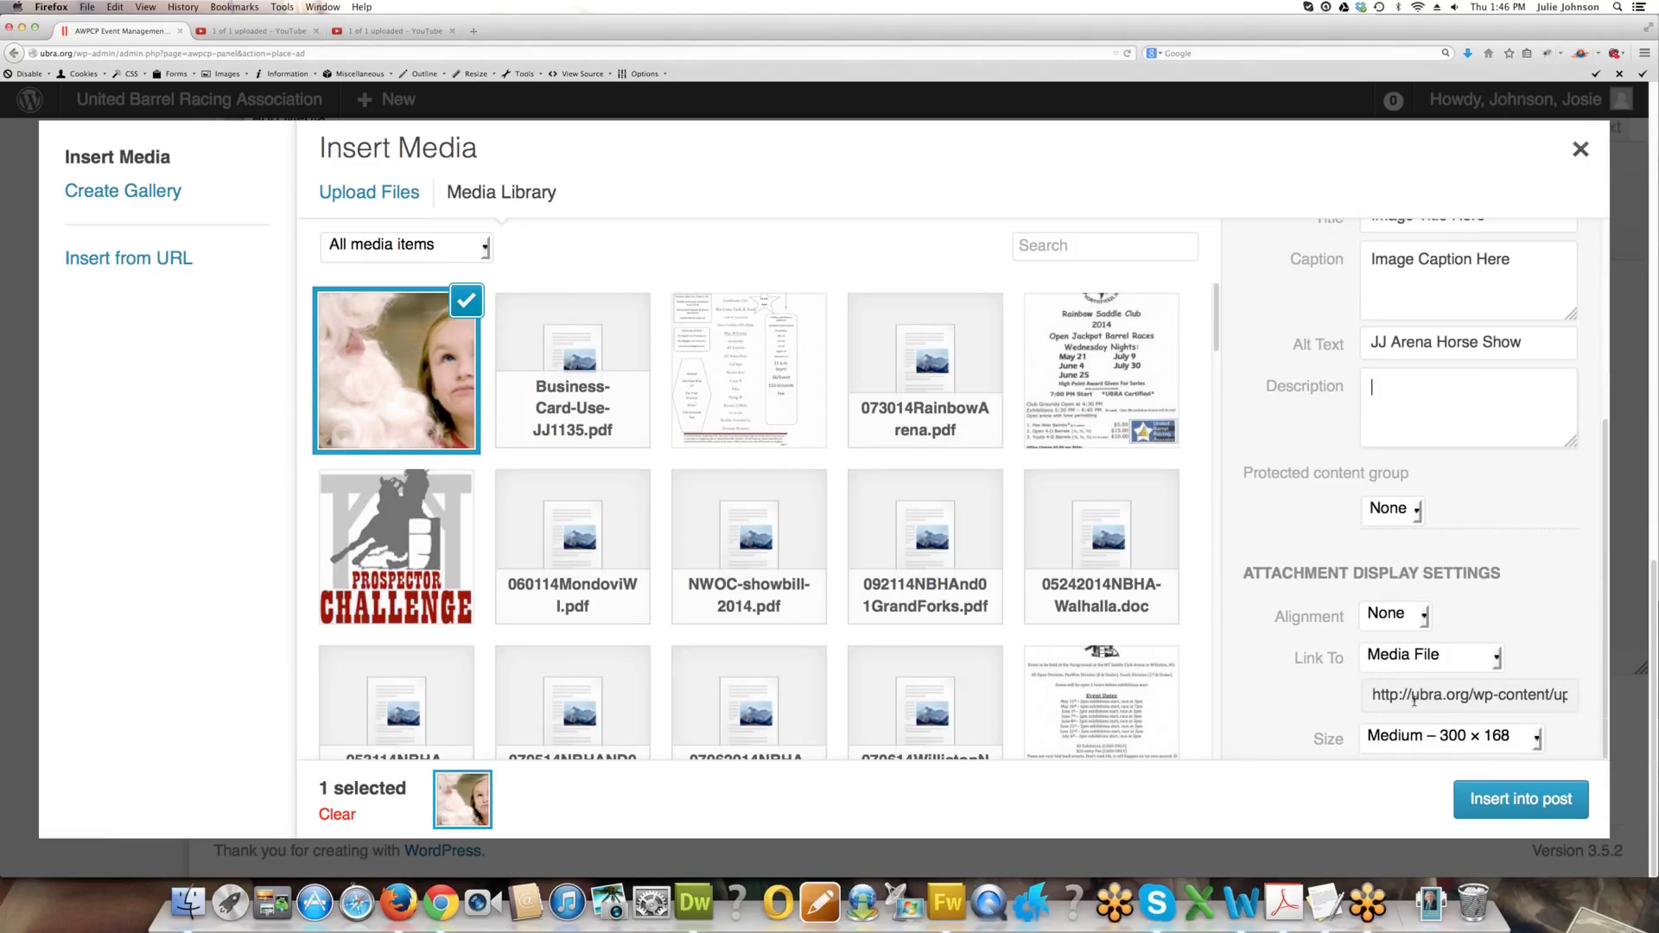
# Set the image Link To option to None and insert it into the listing.
pyautogui.click(1430, 657)
pyautogui.click(1417, 681)
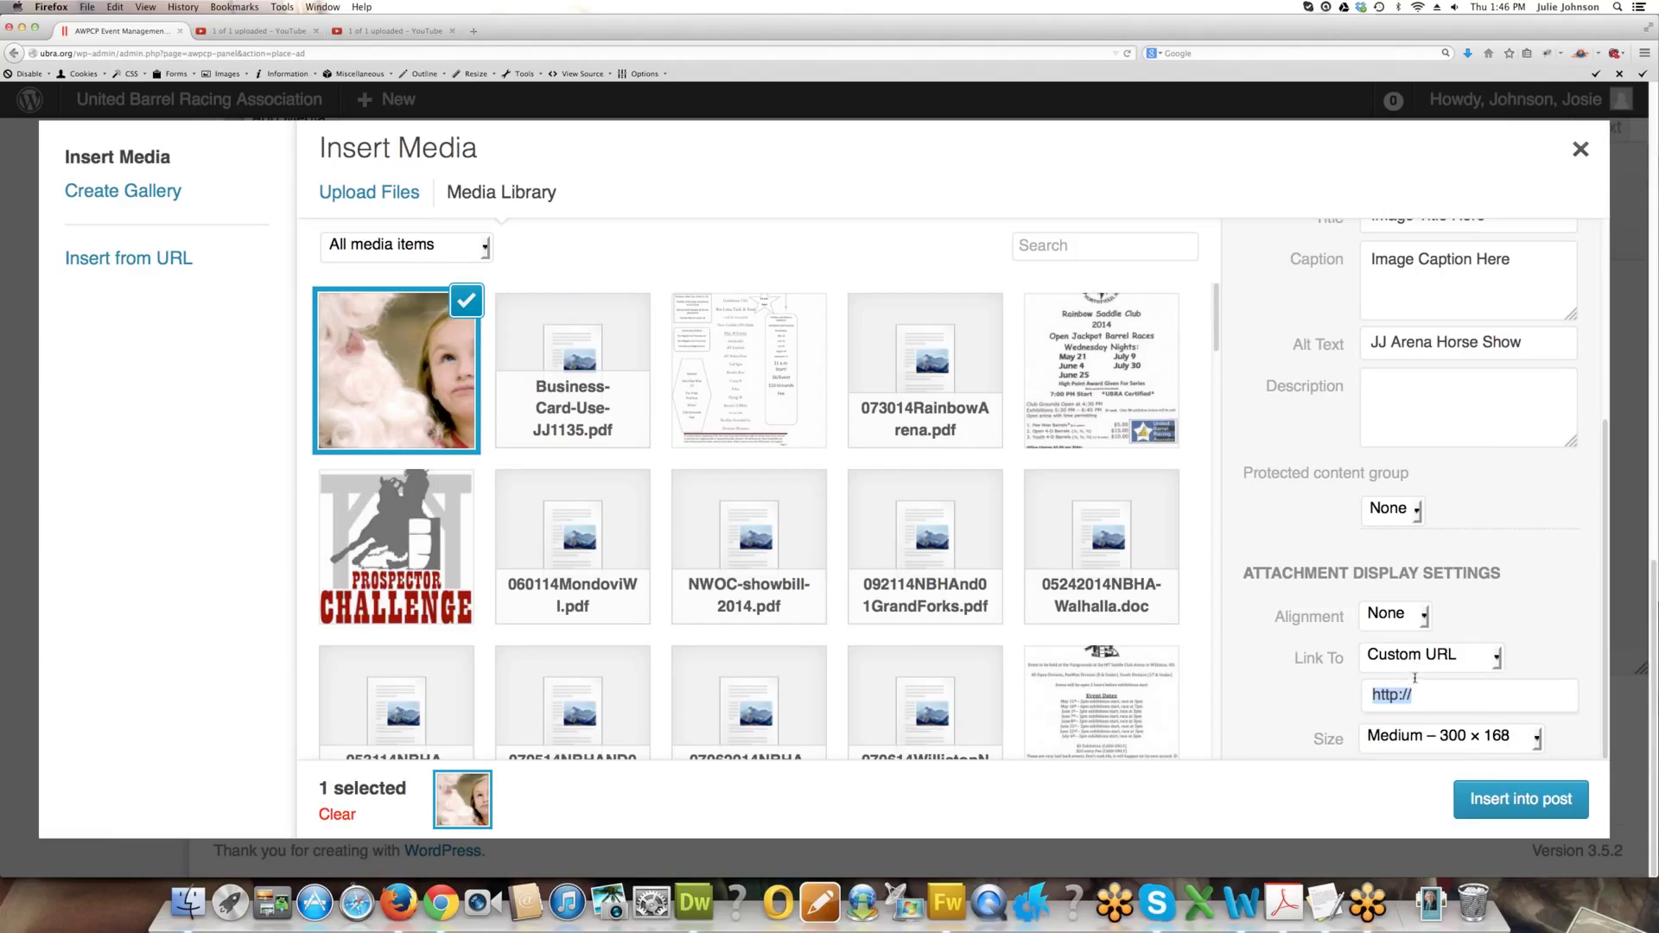
pyautogui.click(1409, 659)
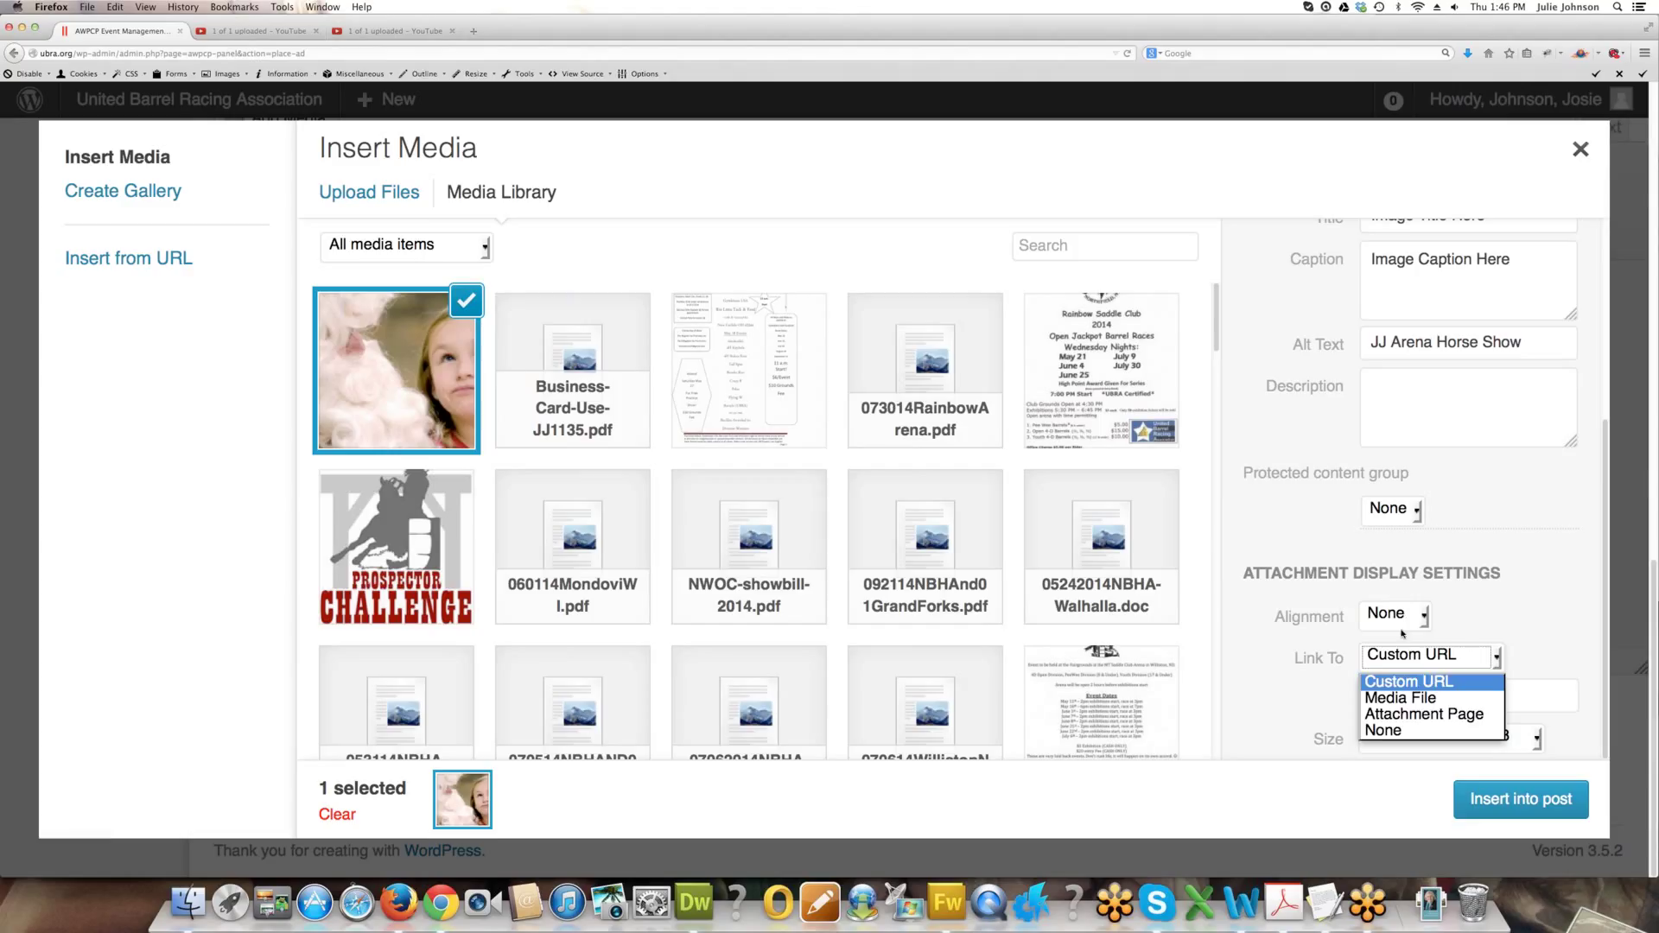
pyautogui.click(1392, 730)
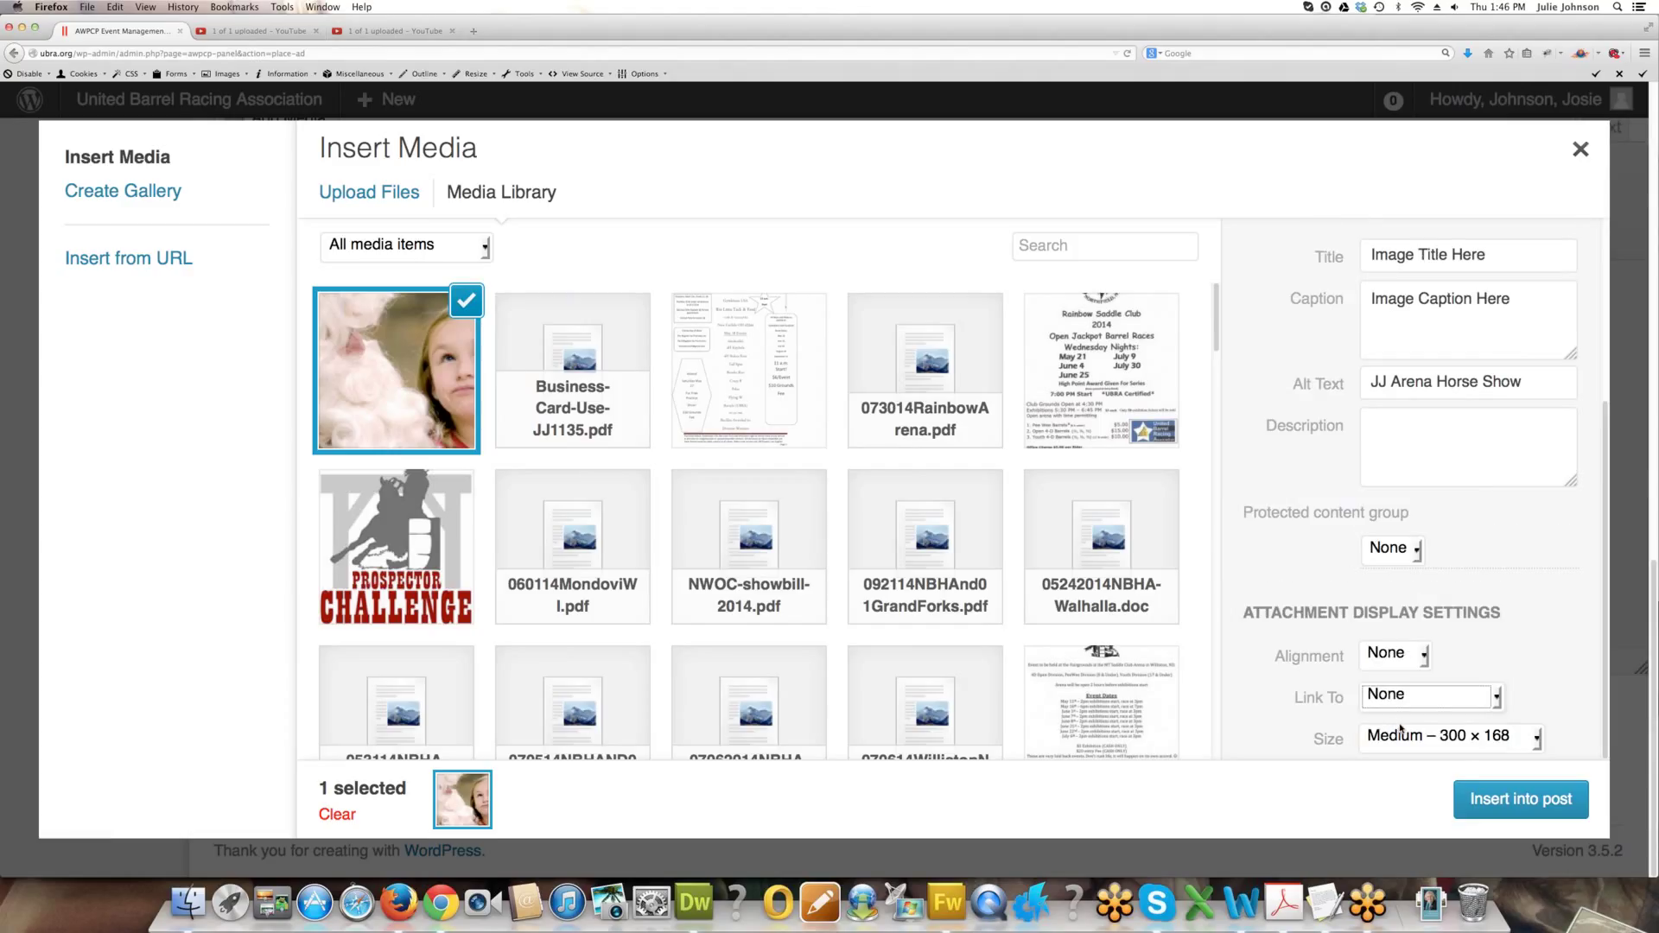
pyautogui.click(1479, 799)
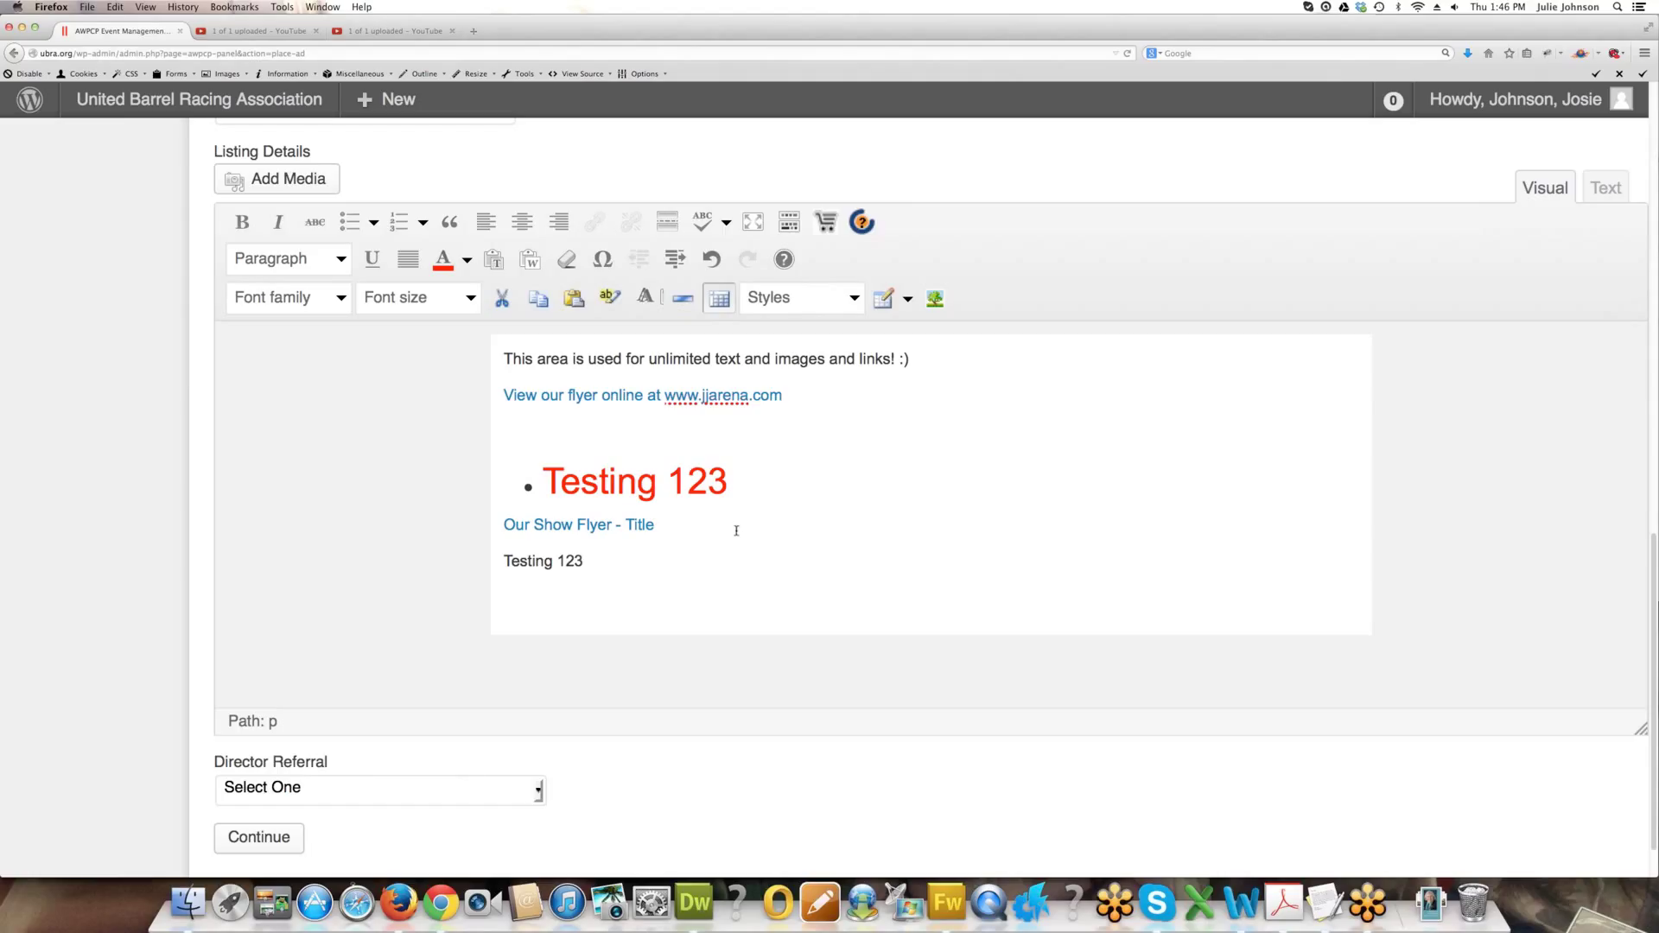
# Choose a director in the Director Referral list and continue to the Upload Images page.
pyautogui.press('Return')
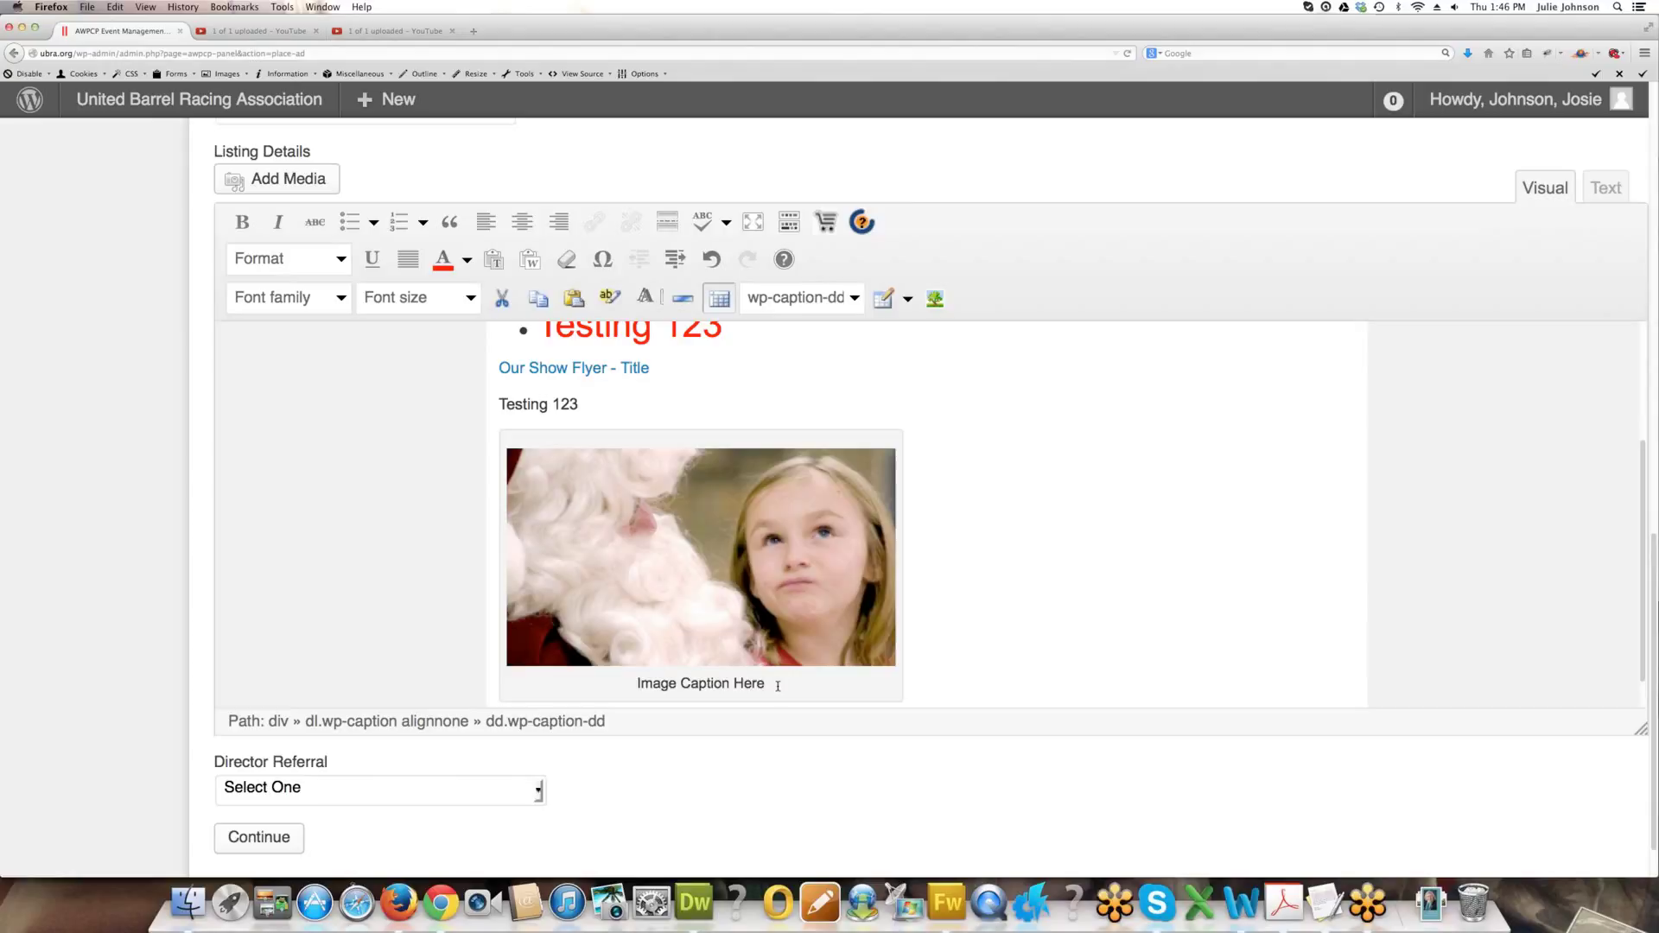
pyautogui.moveTo(740, 683); pyautogui.dragTo(626, 686)
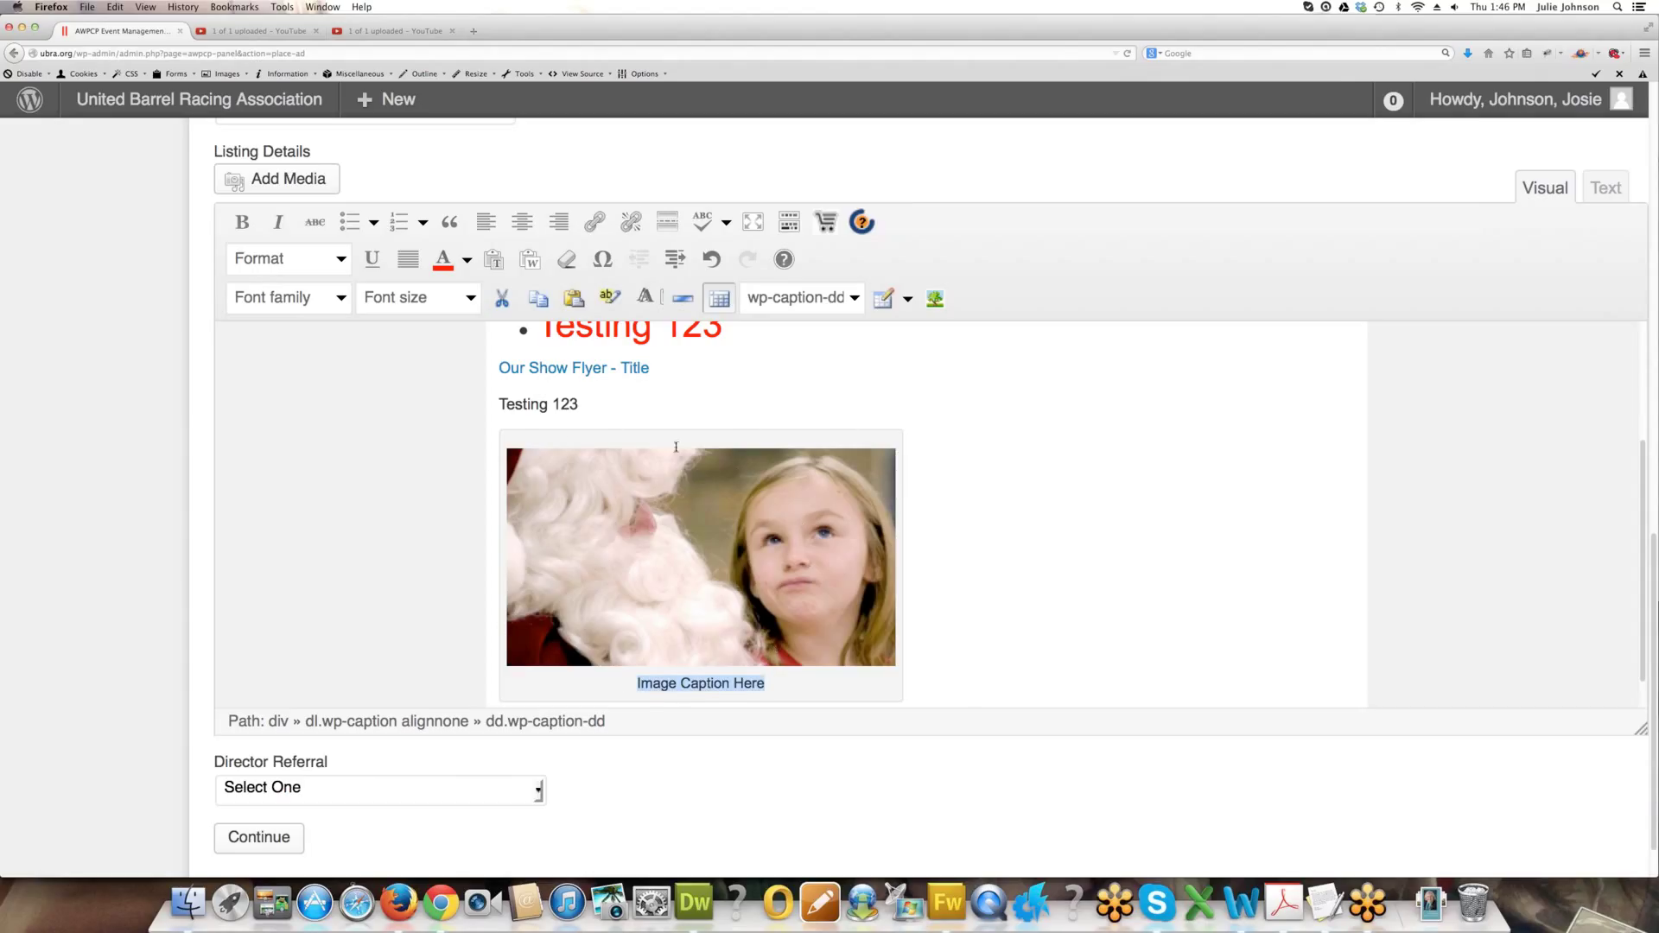
pyautogui.scroll(-1, 828, 578)
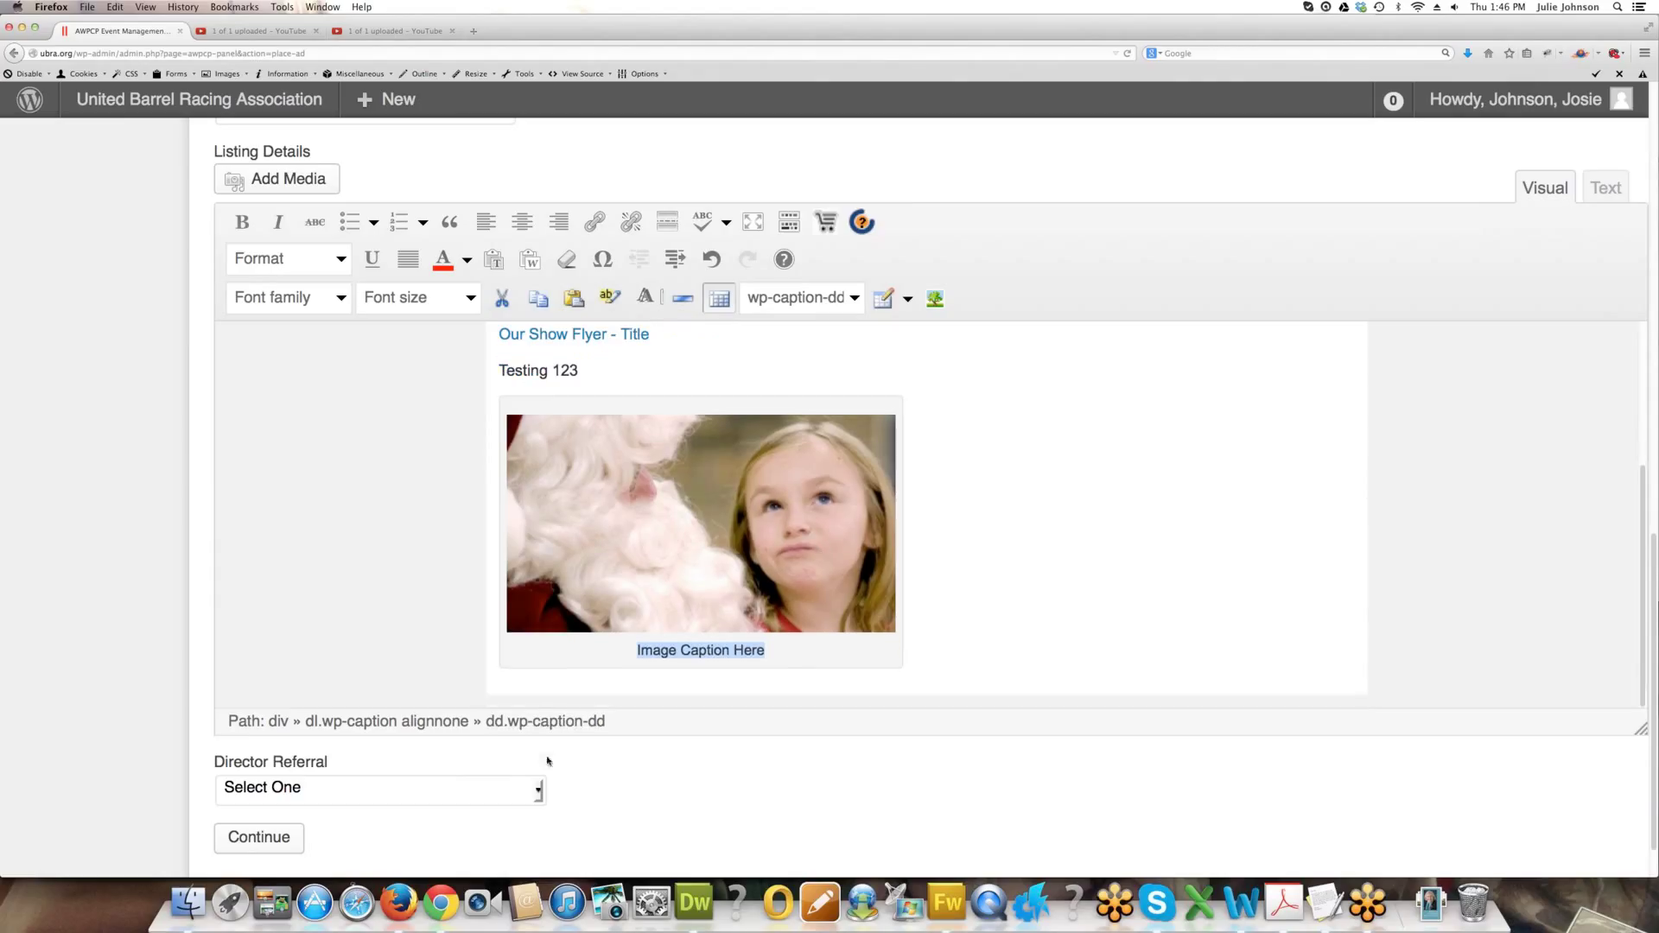
pyautogui.click(409, 792)
pyautogui.click(294, 732)
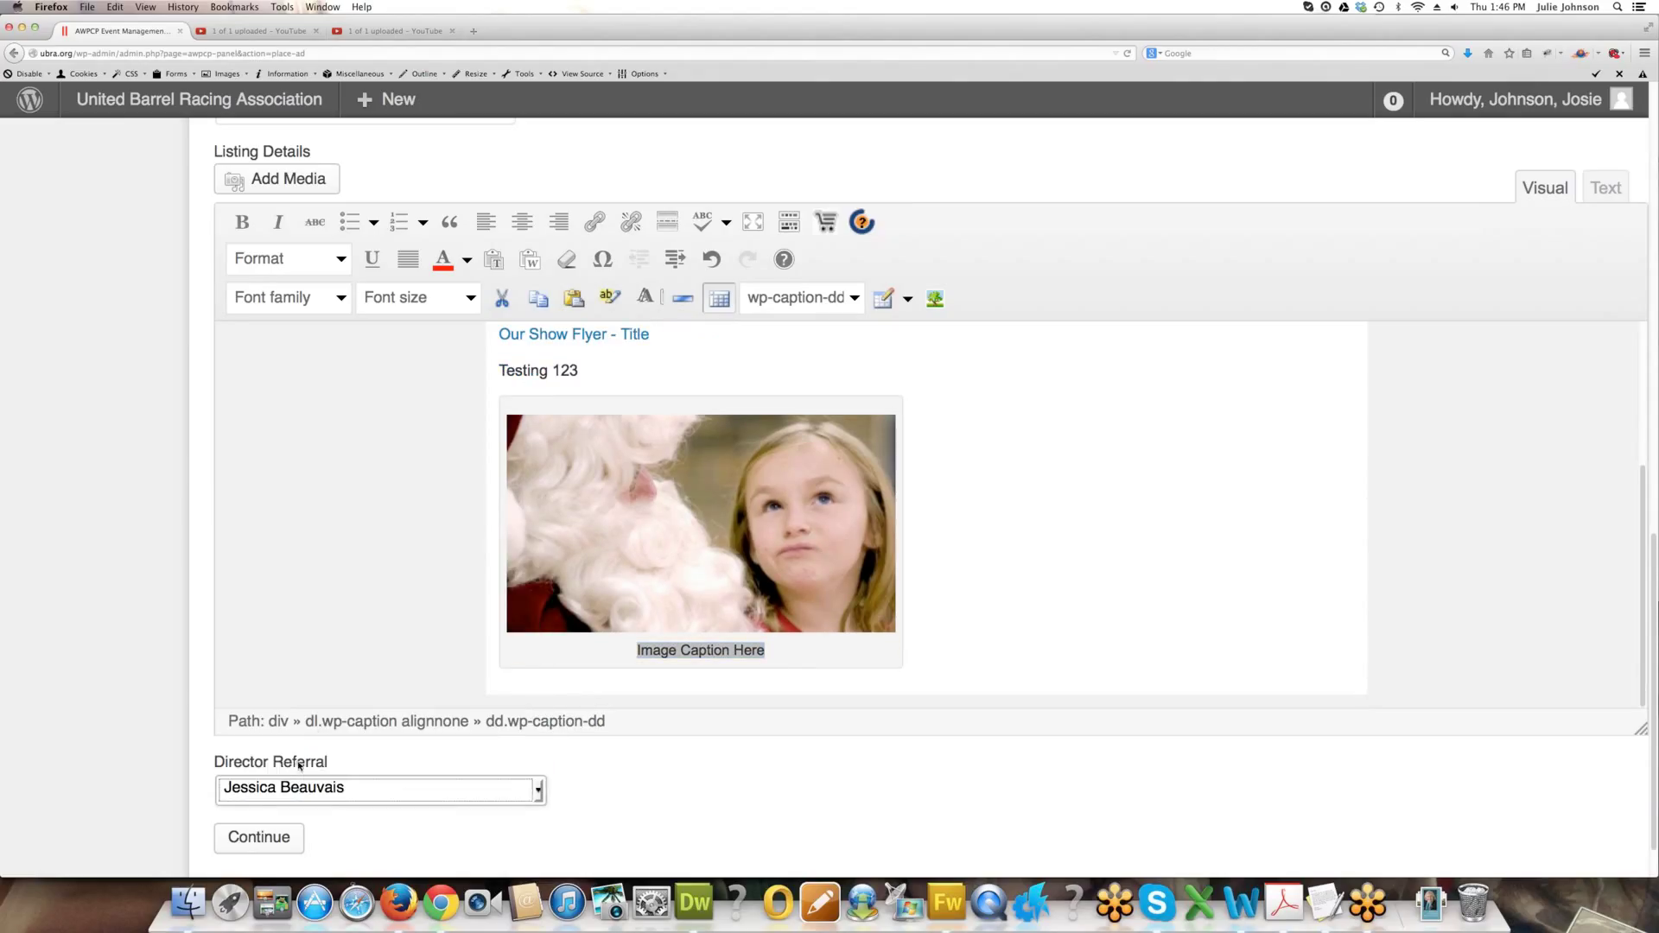
pyautogui.click(254, 838)
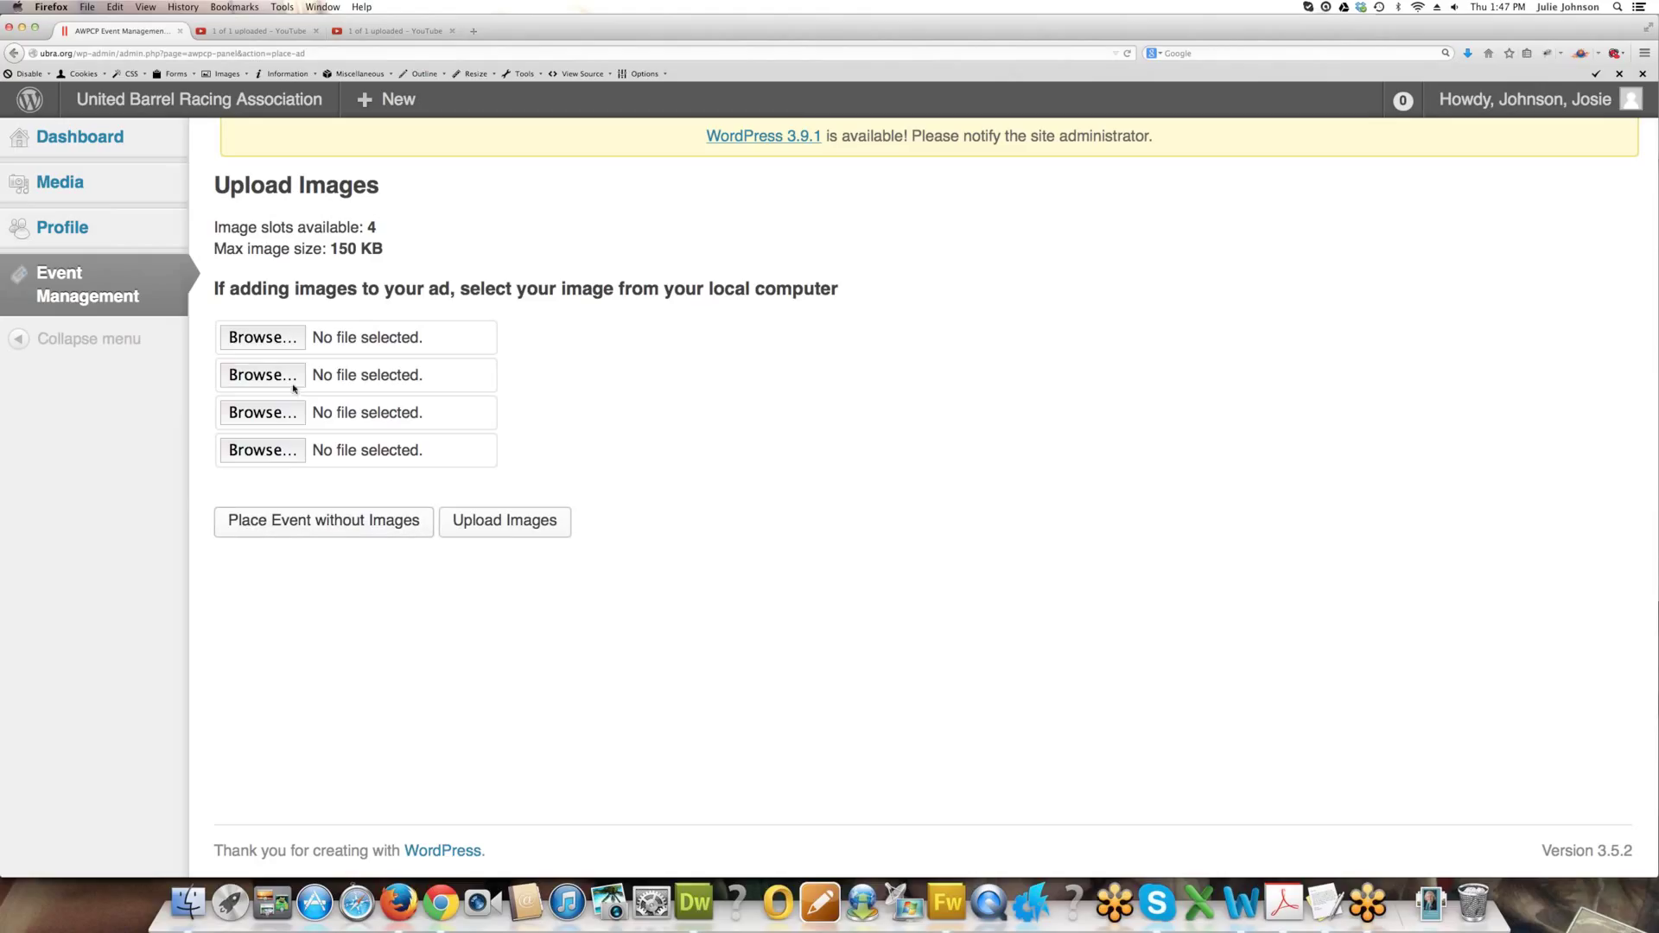
# Upload the 00000002 file into the first image slot.
pyautogui.click(287, 339)
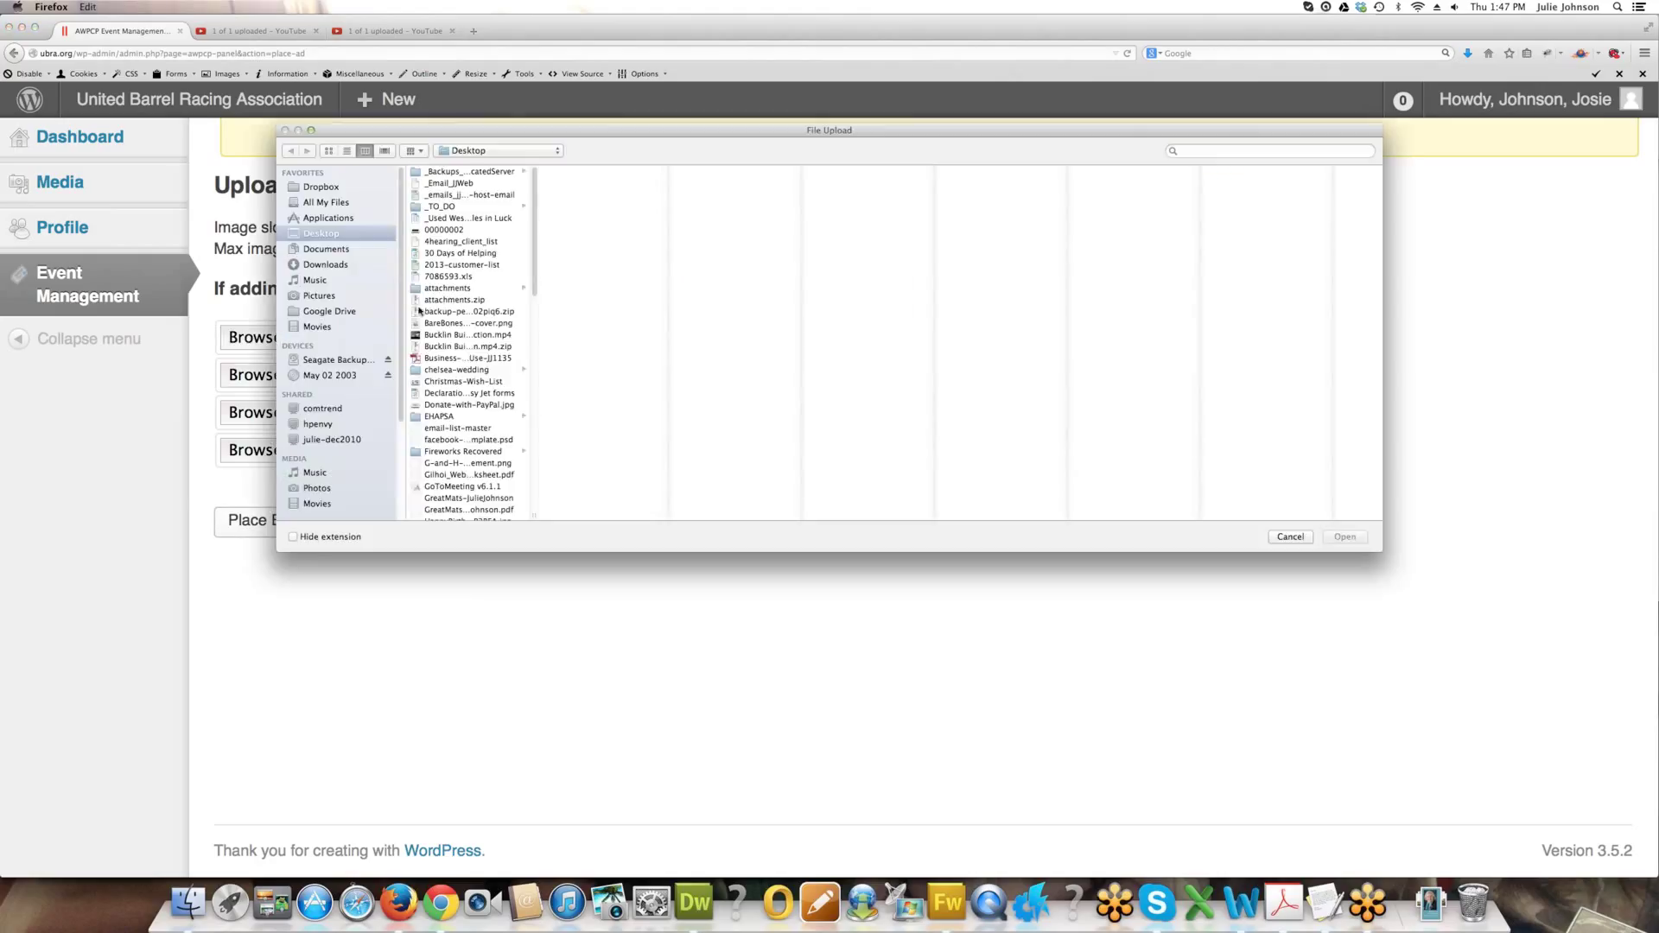
pyautogui.click(452, 230)
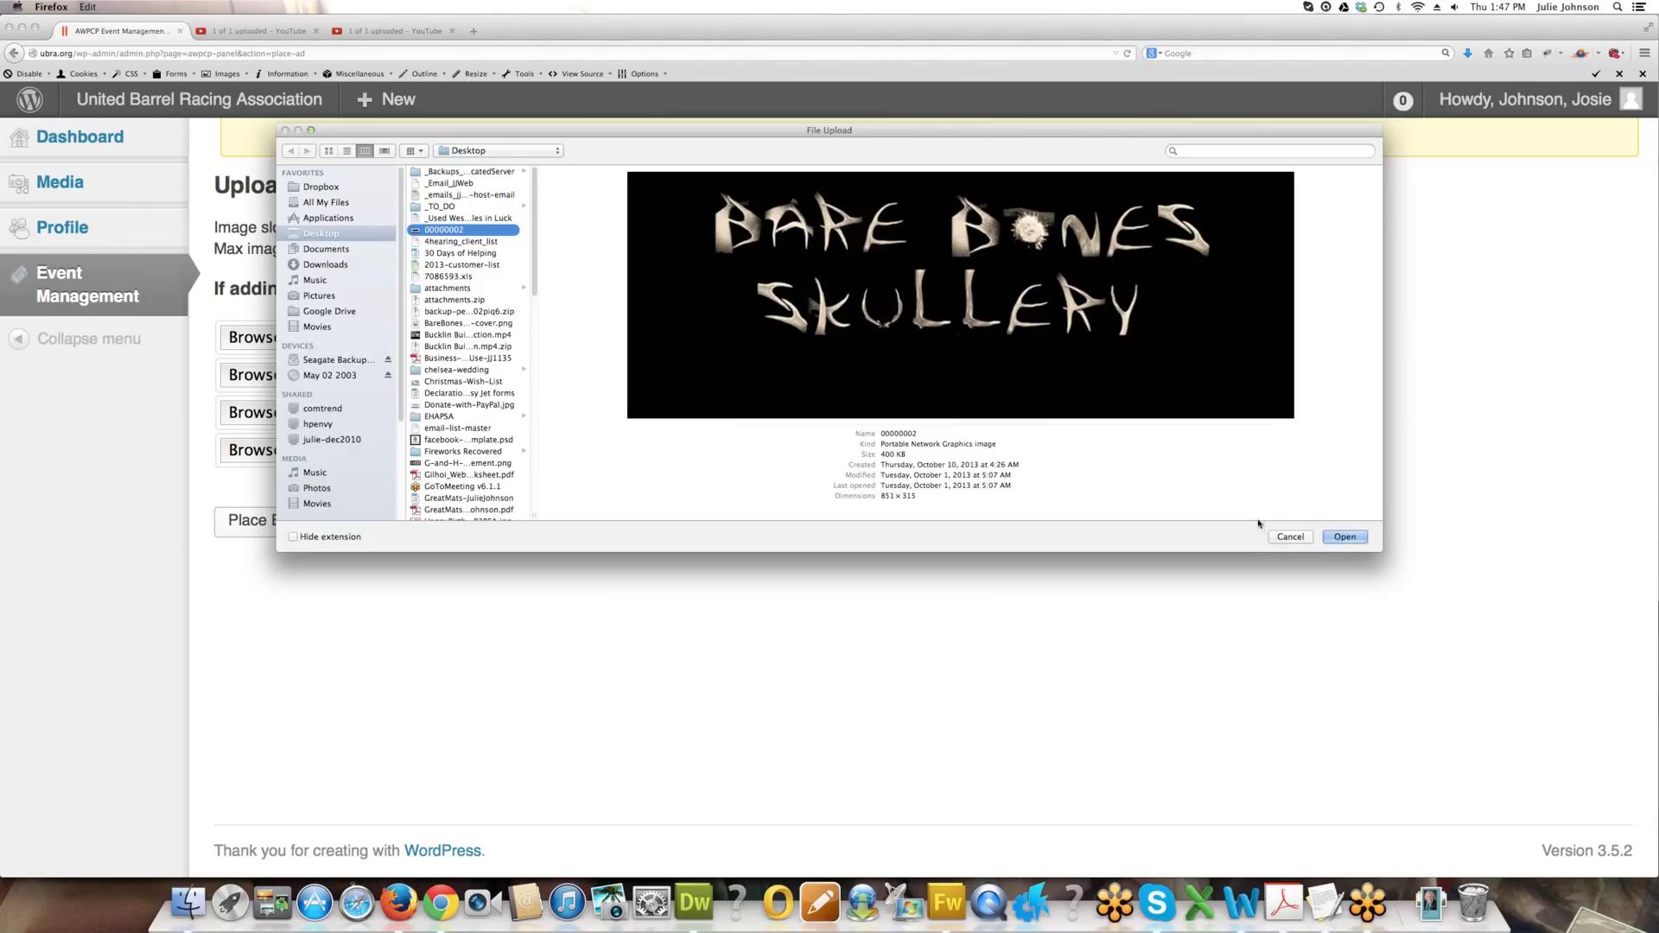
pyautogui.click(1345, 537)
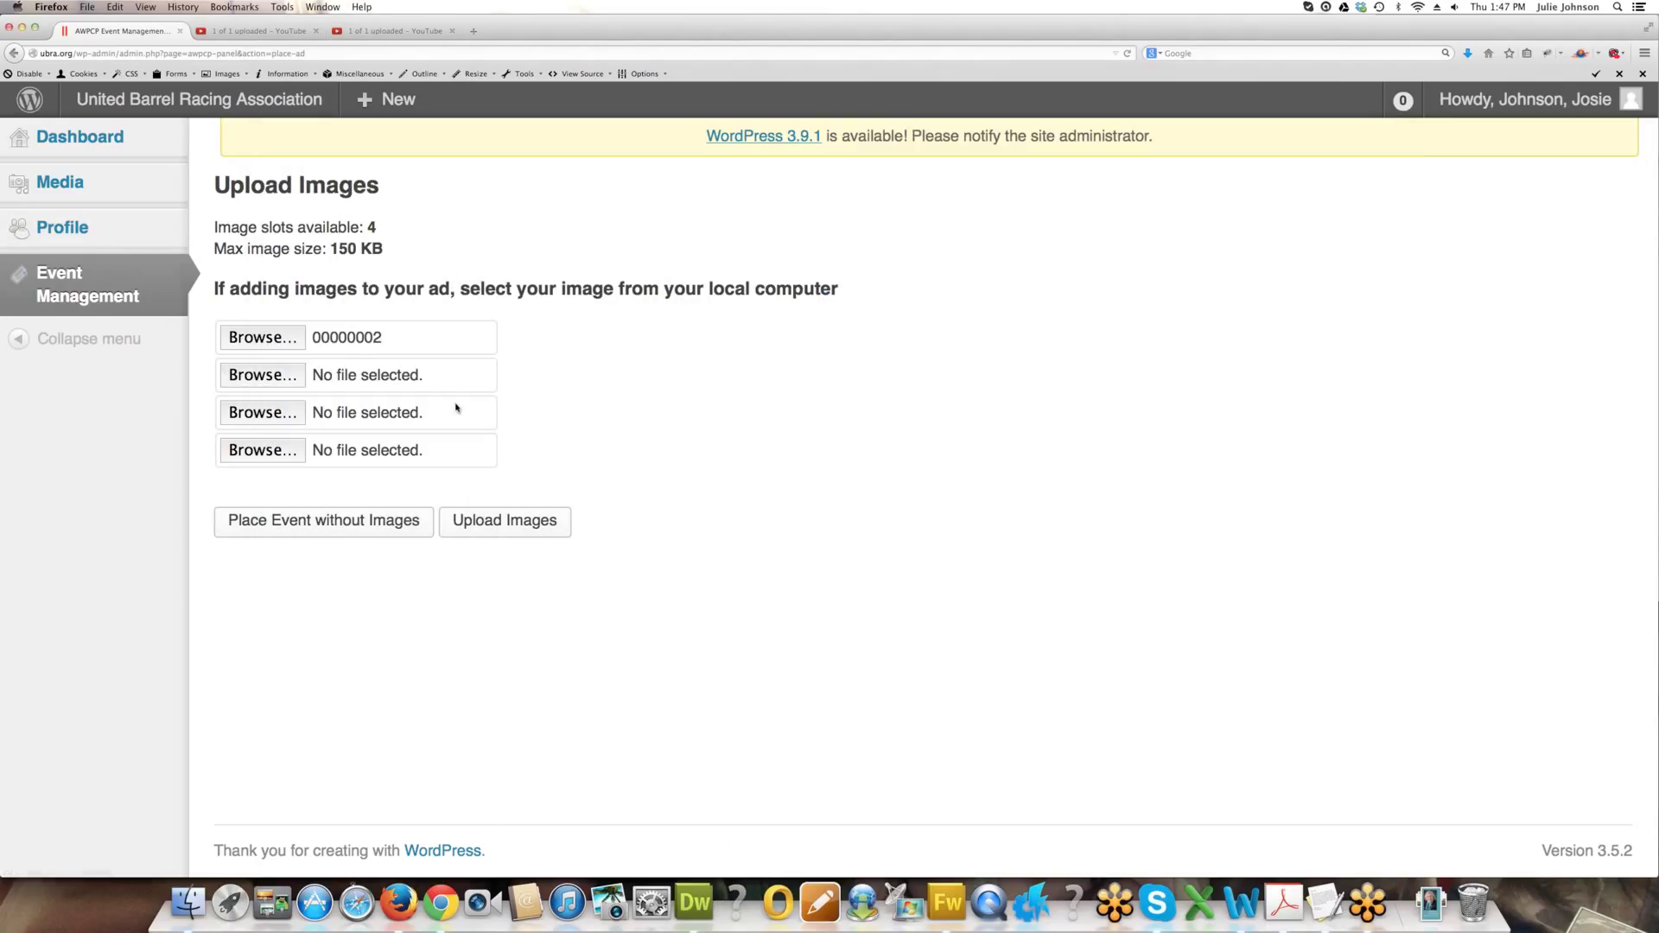
pyautogui.click(494, 524)
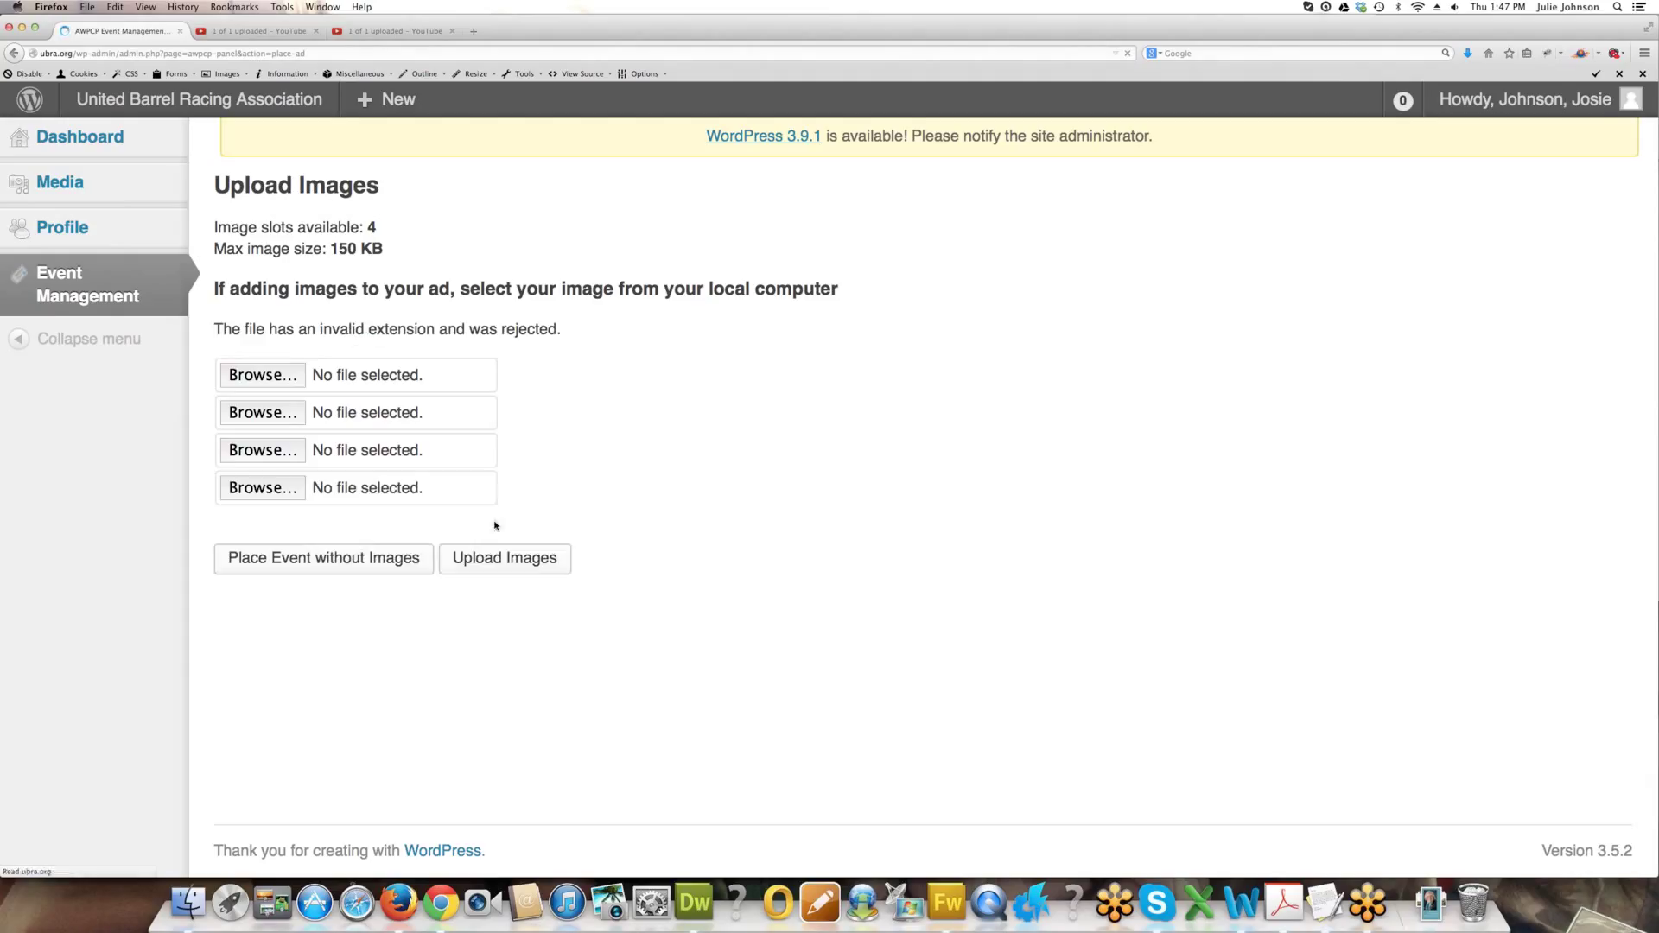
# Try uploading HappyBirthdayFacebookB3BFA.jpg instead, which is rejected for exceeding 150000 bytes.
pyautogui.click(275, 375)
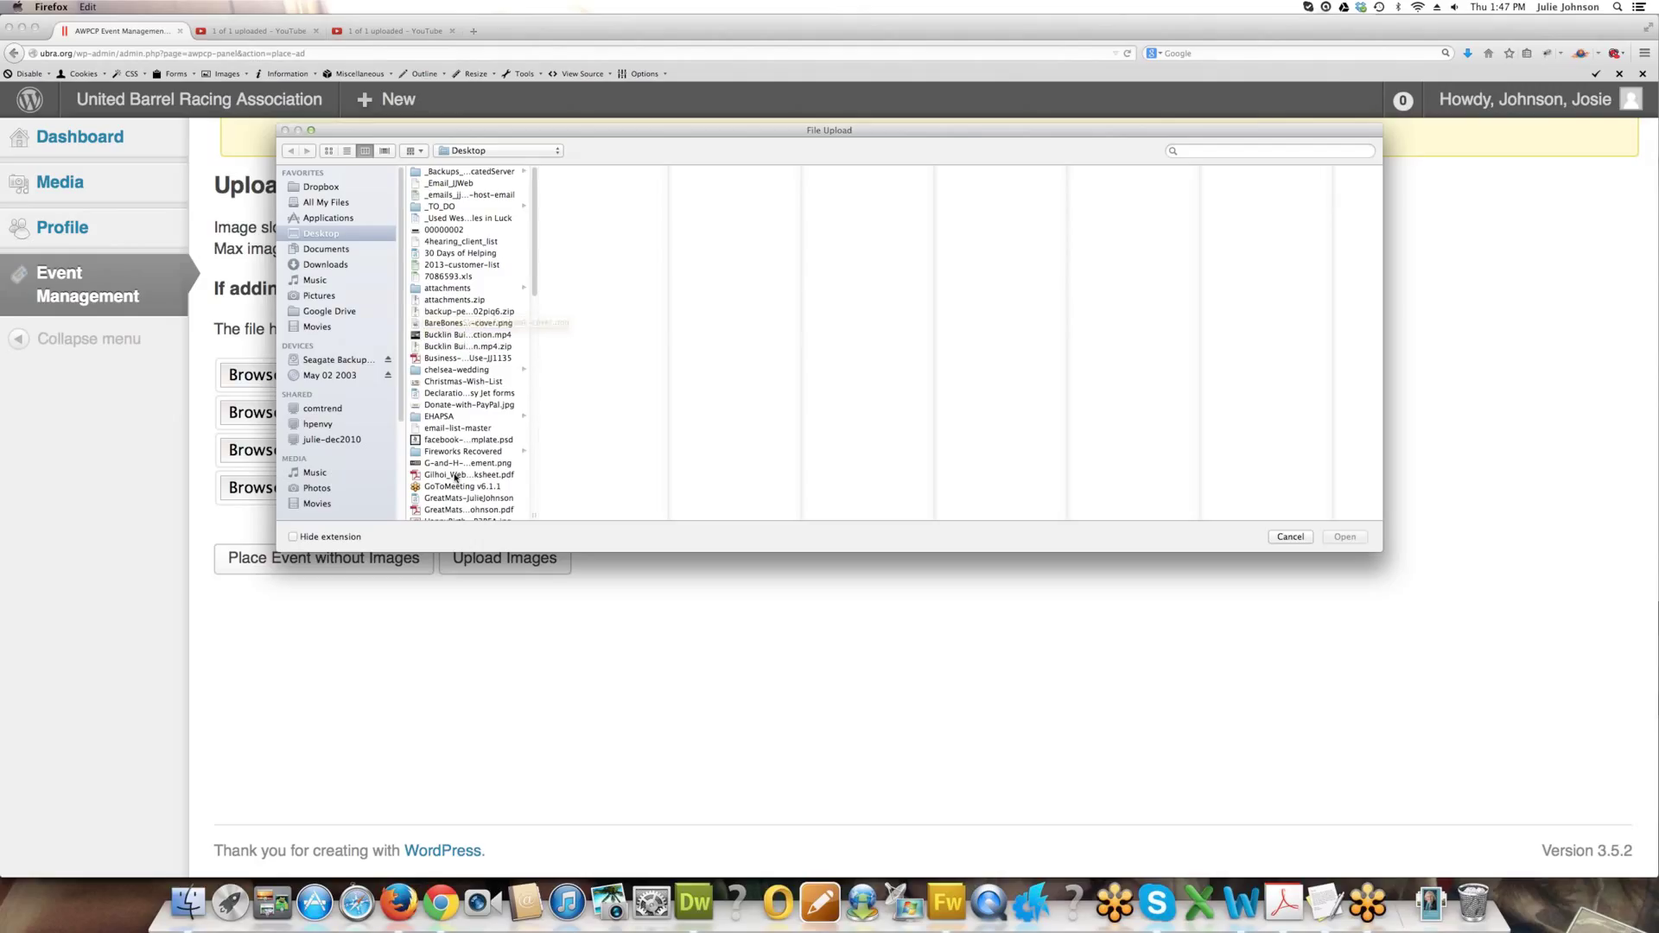
pyautogui.click(457, 231)
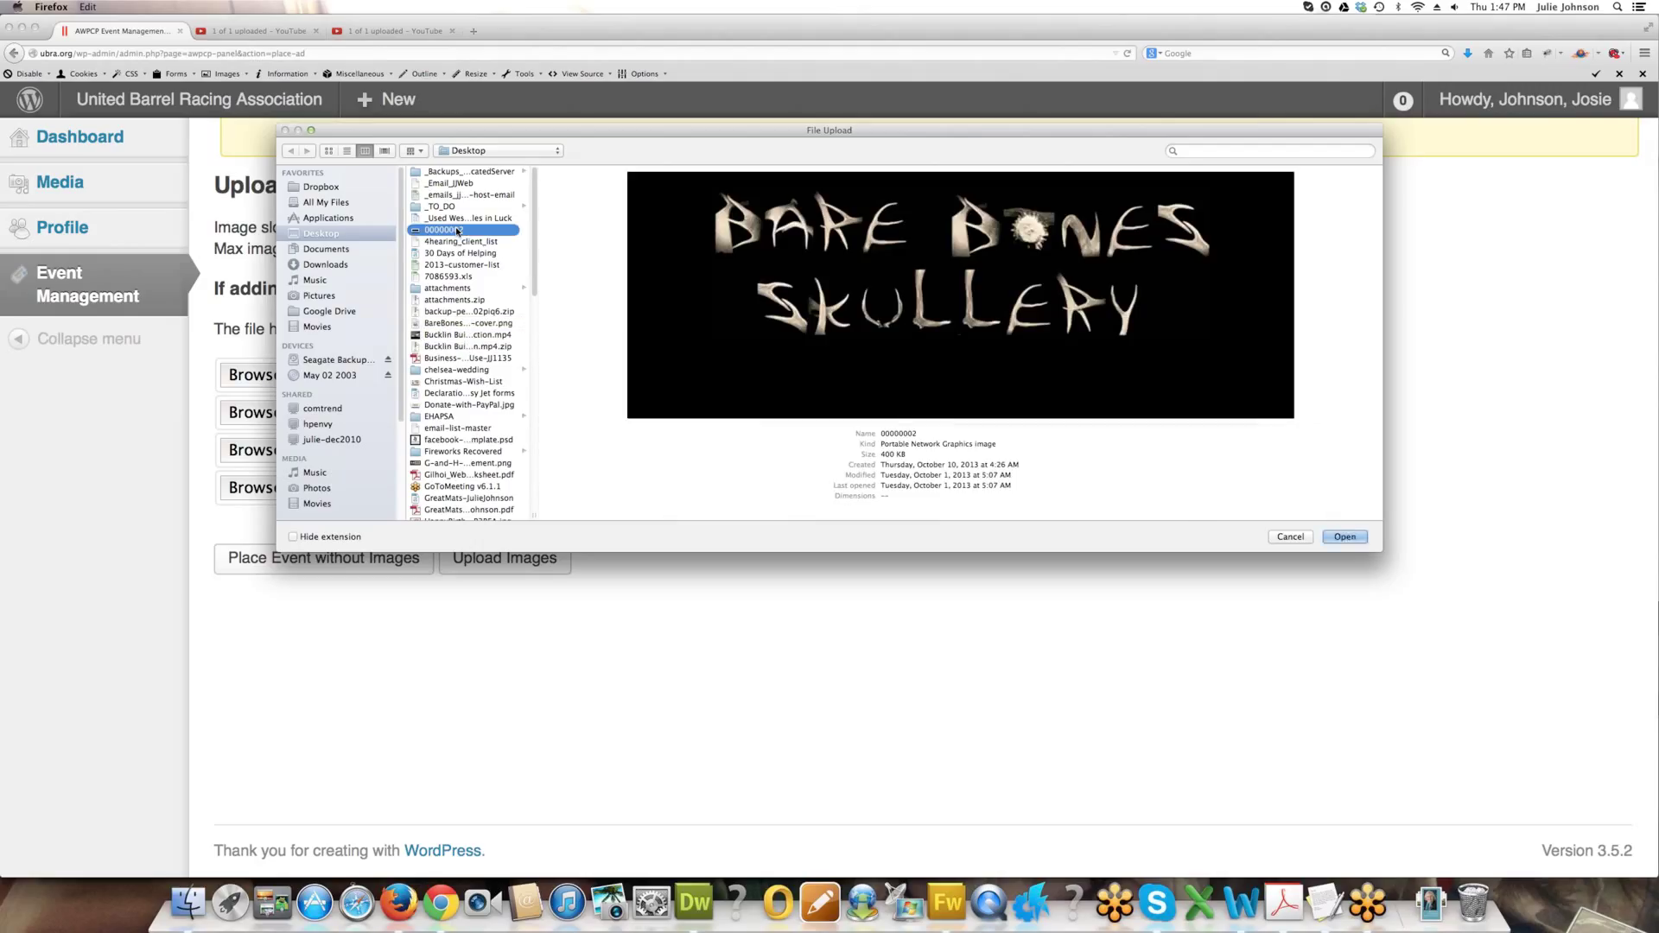
pyautogui.scroll(-5, 461, 395)
pyautogui.scroll(-2, 460, 394)
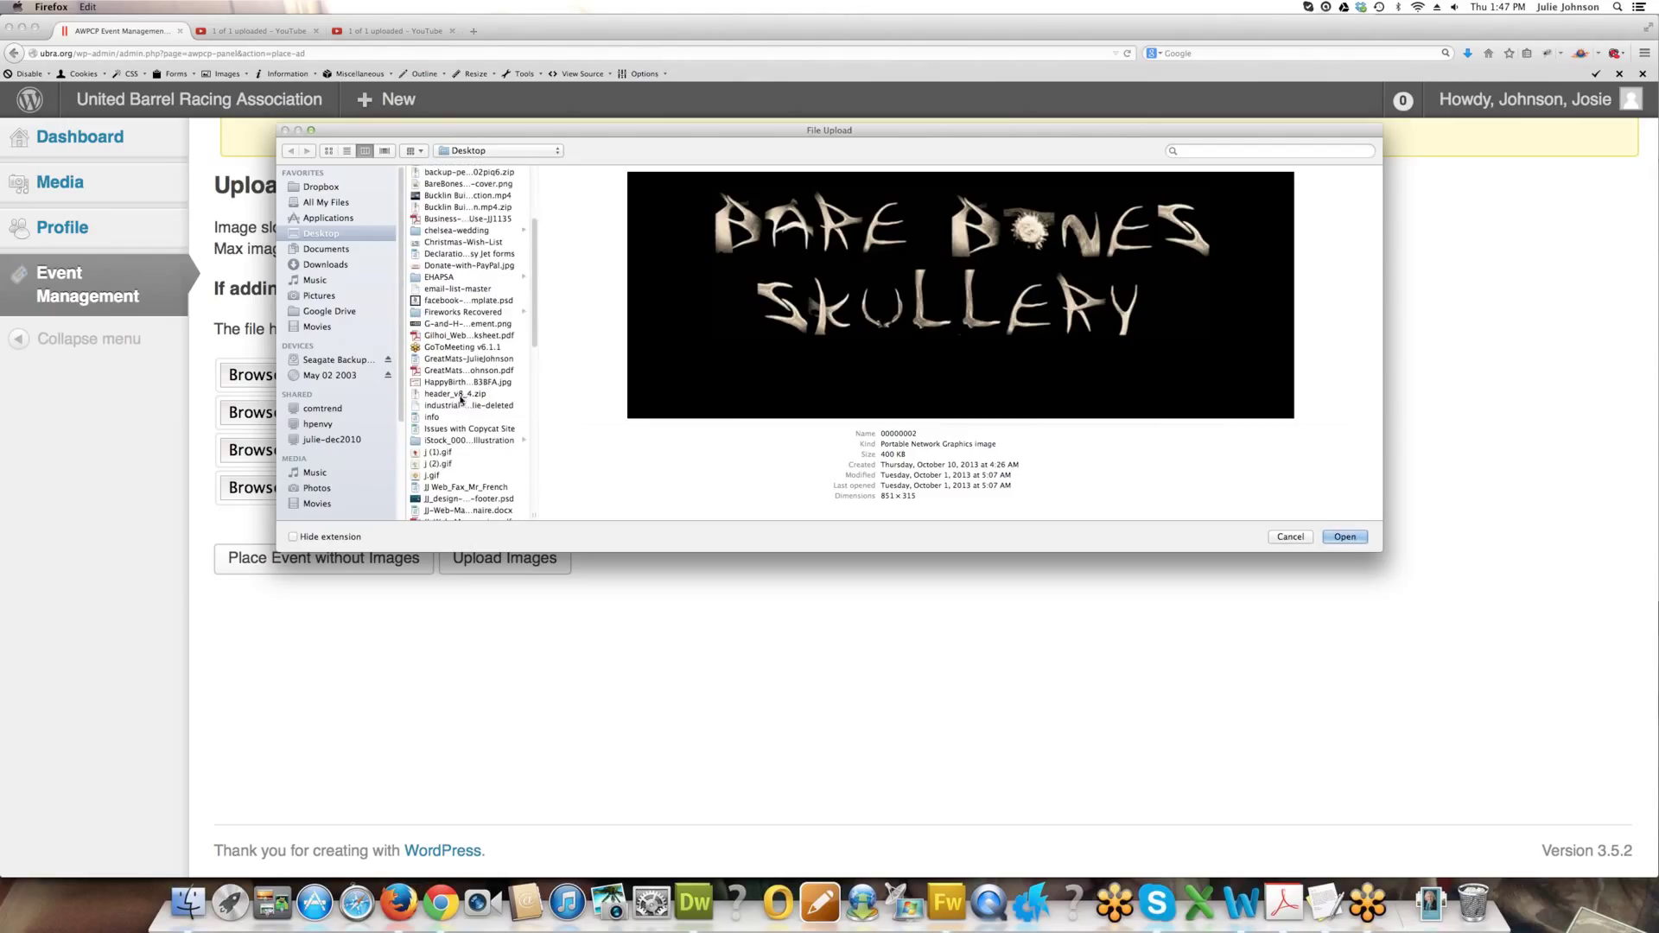
pyautogui.click(493, 386)
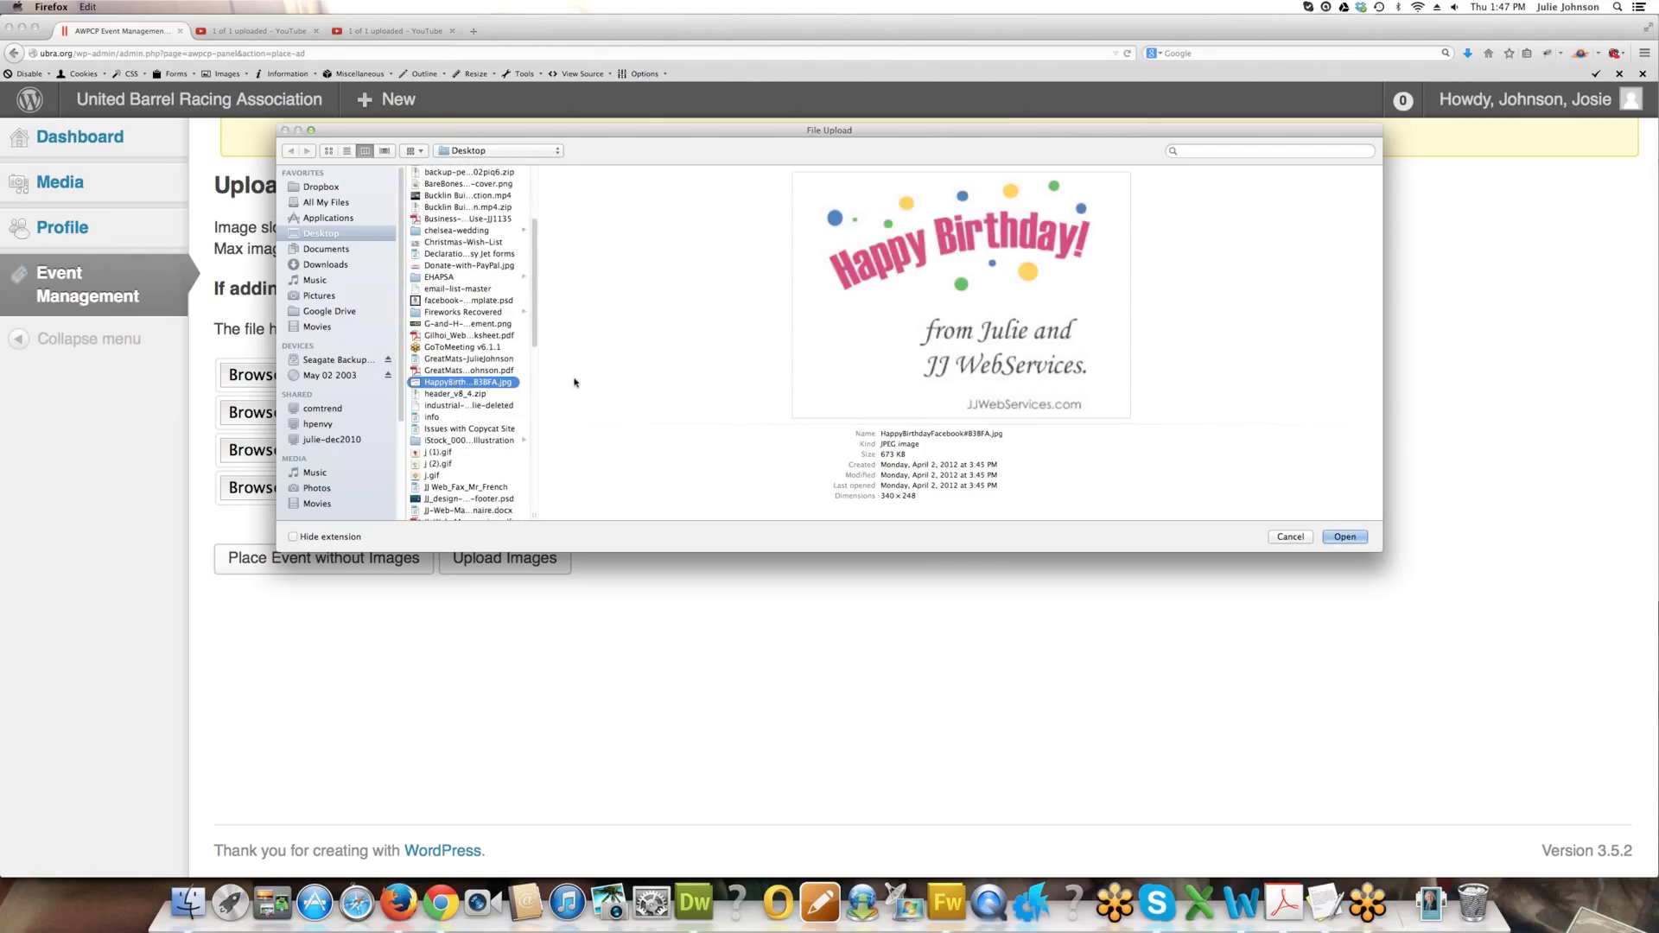
pyautogui.click(1342, 536)
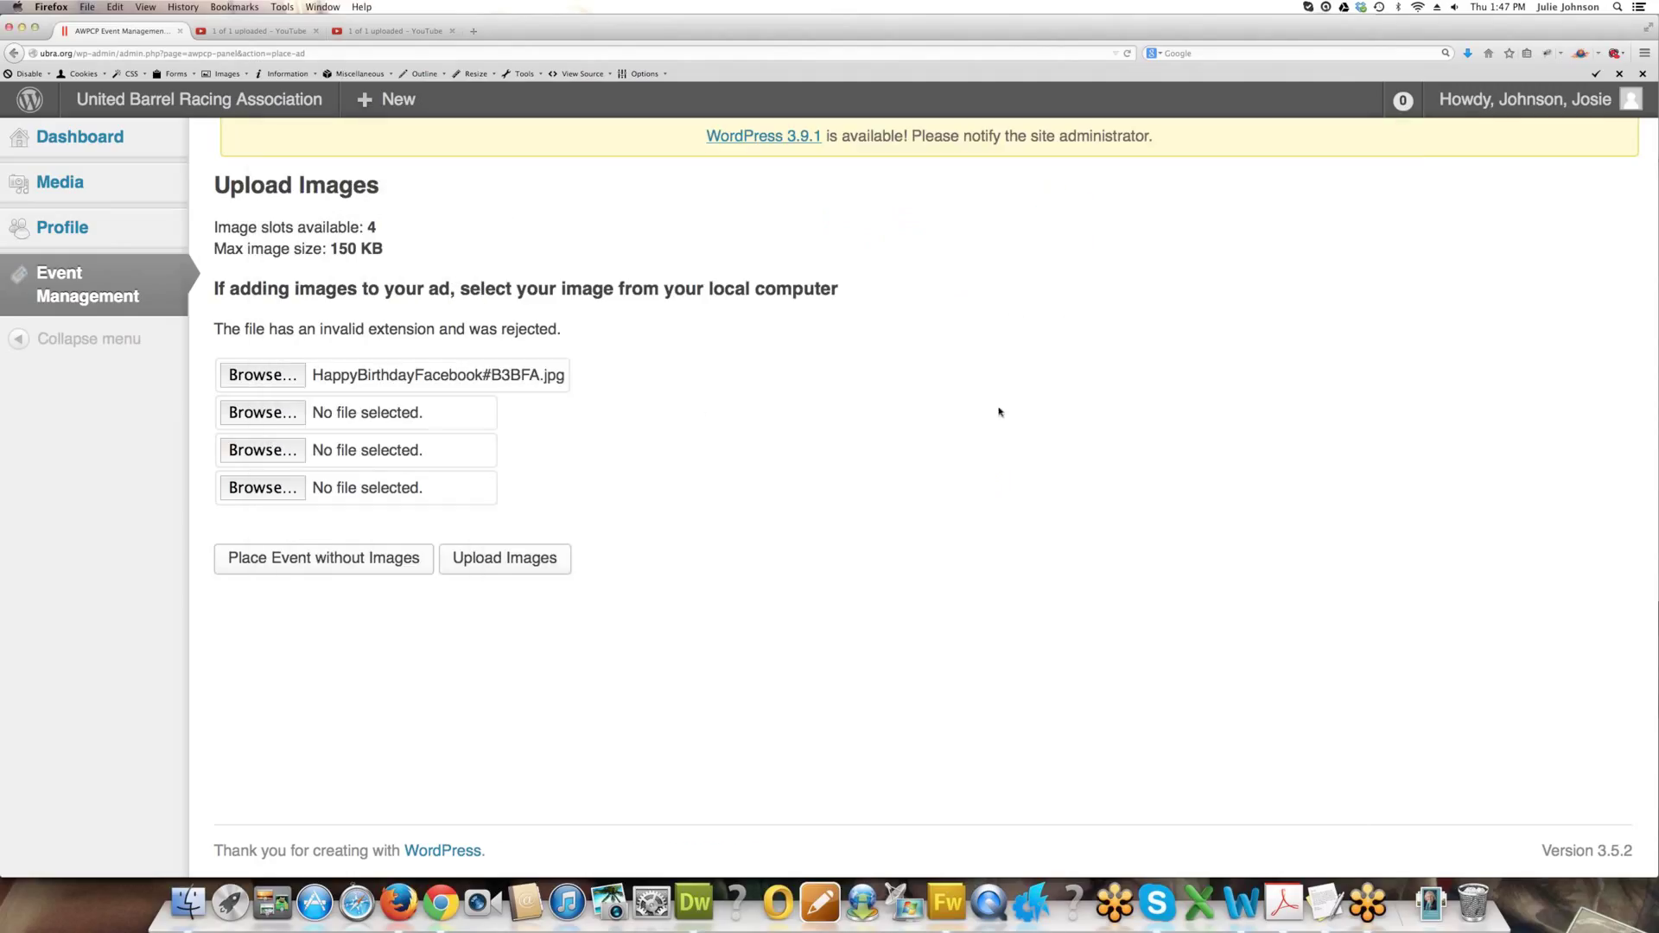
pyautogui.click(508, 558)
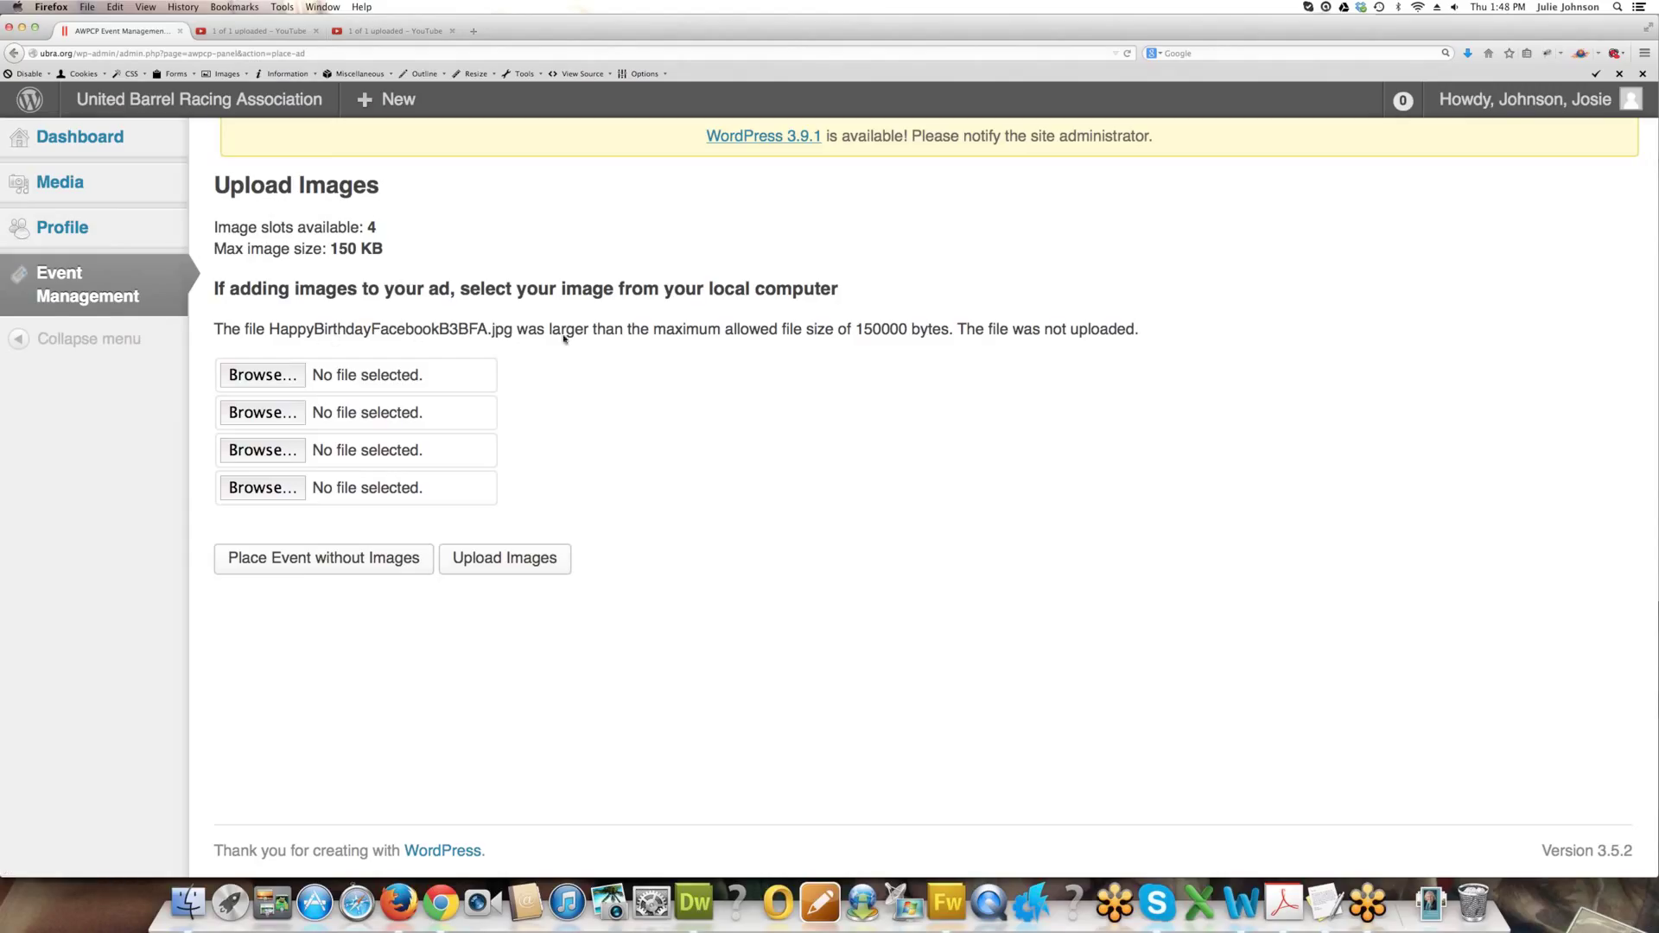
# Upload Donate-with-PayPal.jpg as the event image to reach the submitted confirmation page.
pyautogui.click(247, 380)
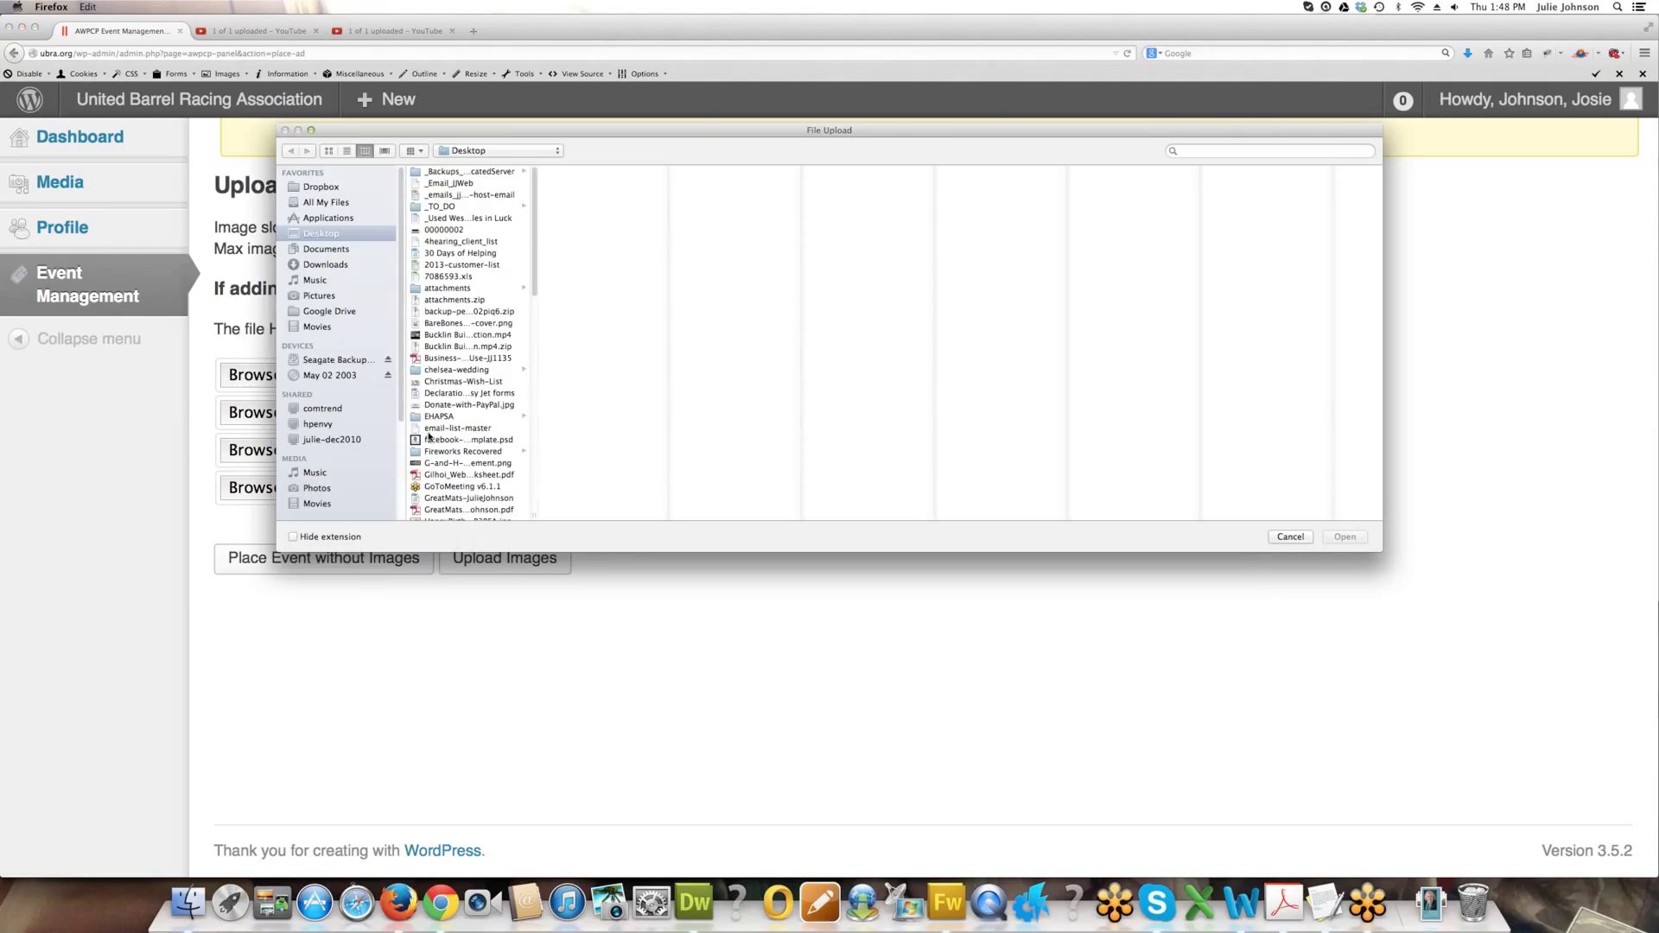
pyautogui.click(467, 404)
pyautogui.press('Return')
pyautogui.click(493, 563)
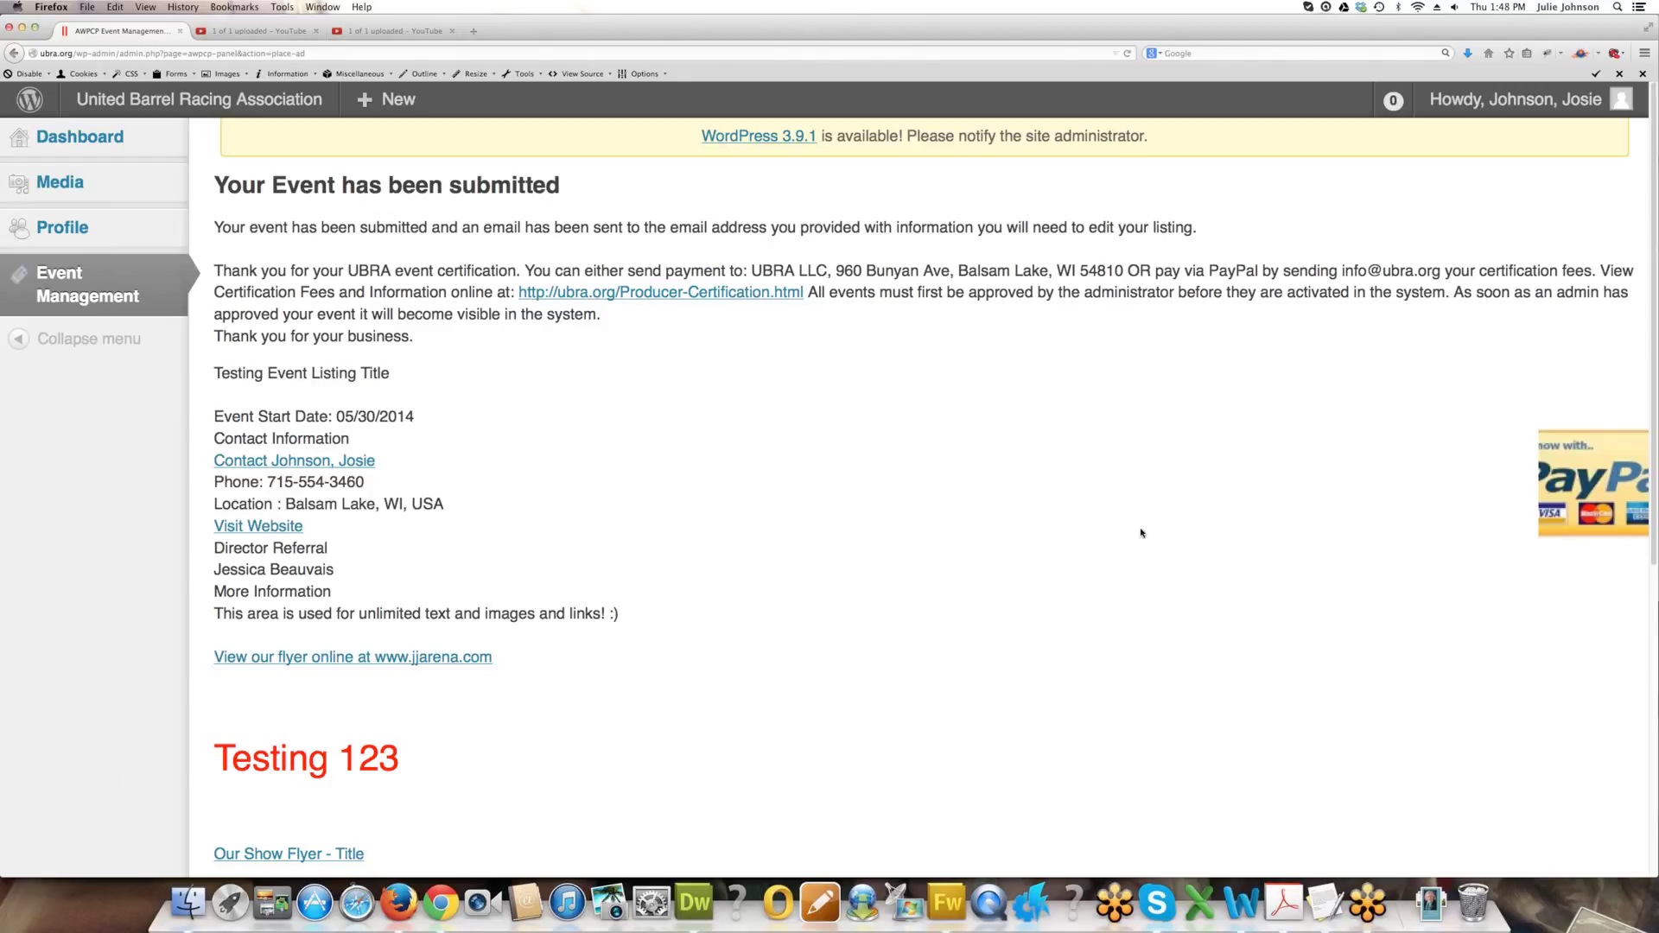
pyautogui.scroll(-1, 1140, 534)
pyautogui.scroll(-4, 1089, 501)
pyautogui.scroll(5, 1012, 448)
pyautogui.moveTo(1442, 275); pyautogui.dragTo(1344, 278)
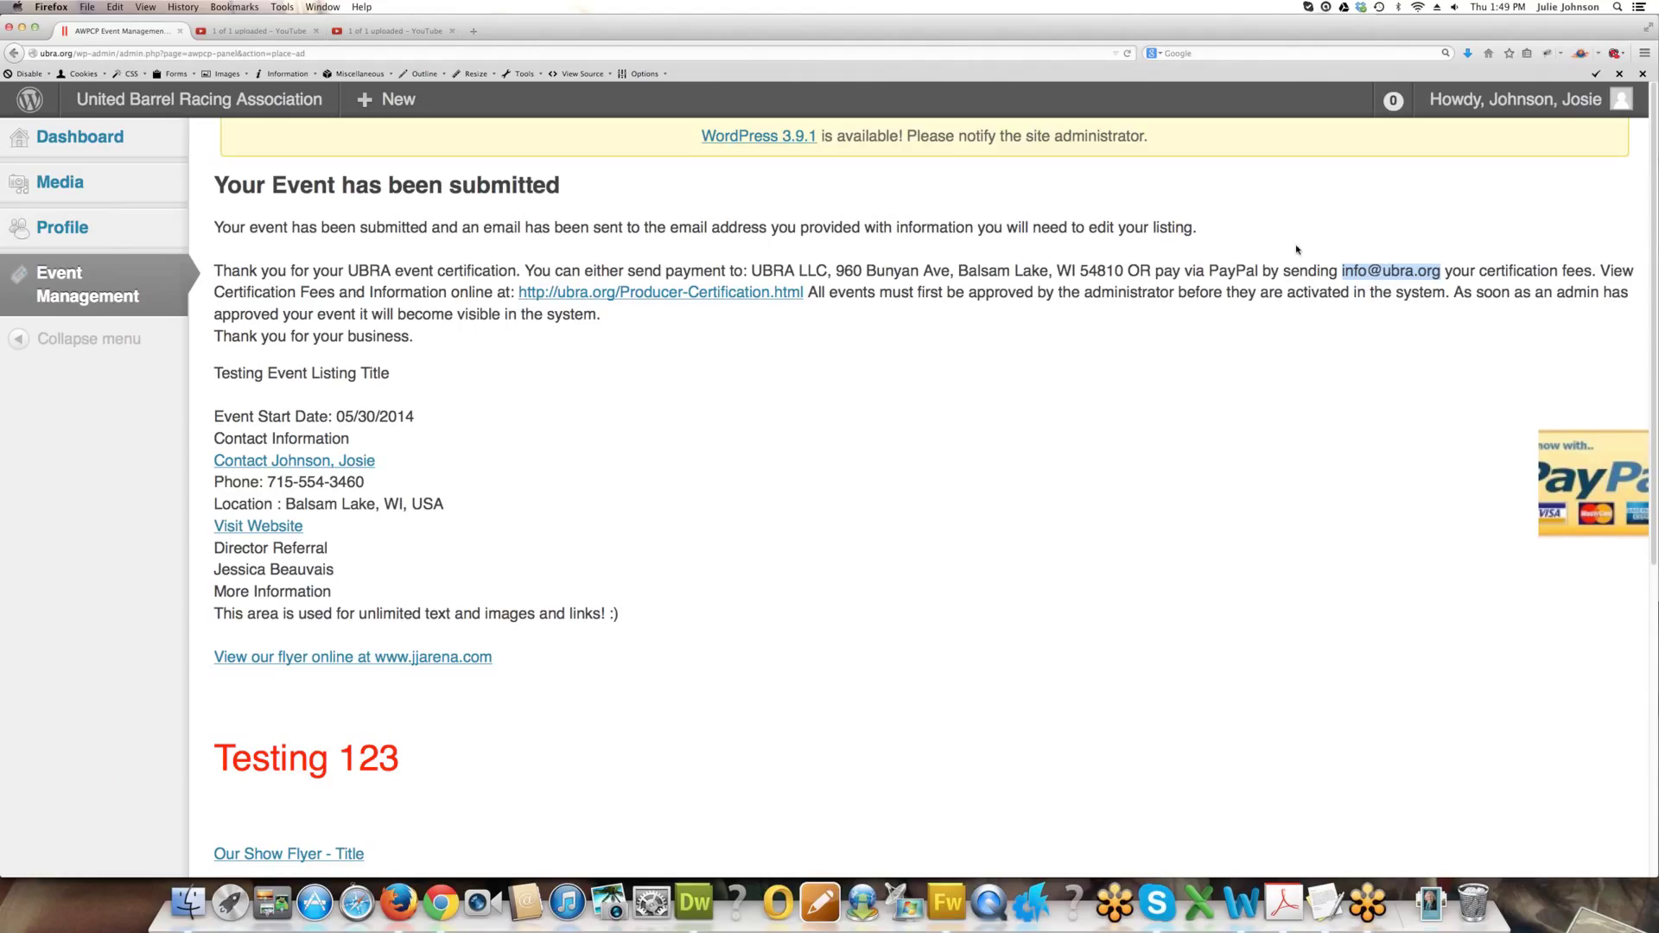
pyautogui.click(481, 30)
pyautogui.write('paypal.com/')
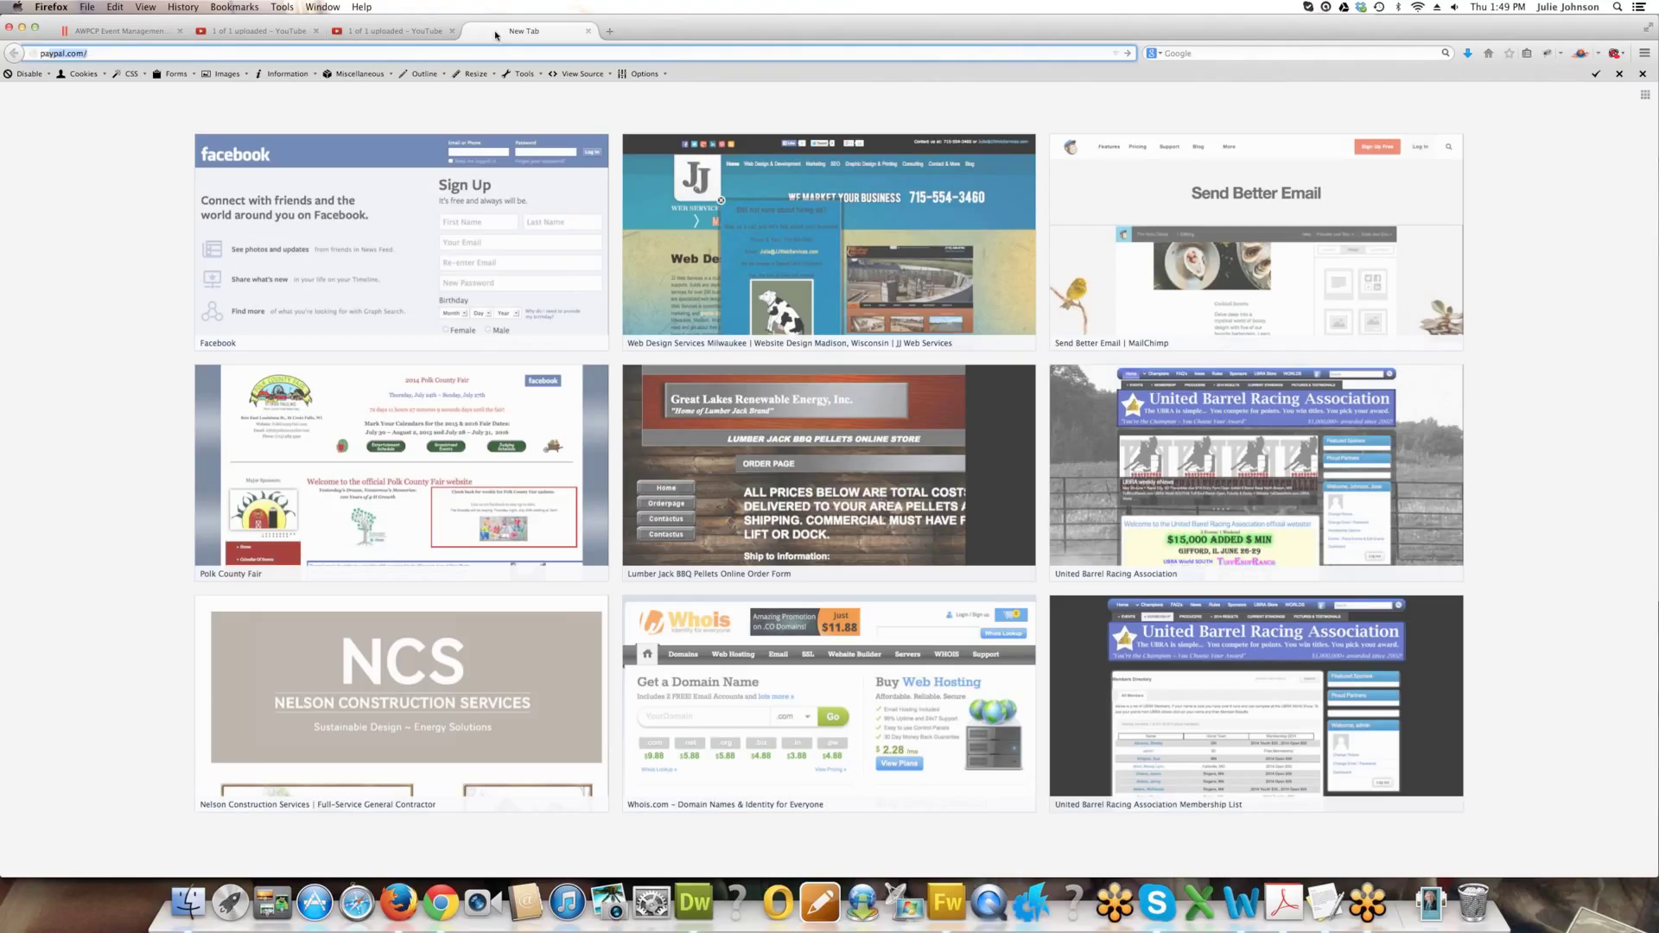
pyautogui.press('Return')
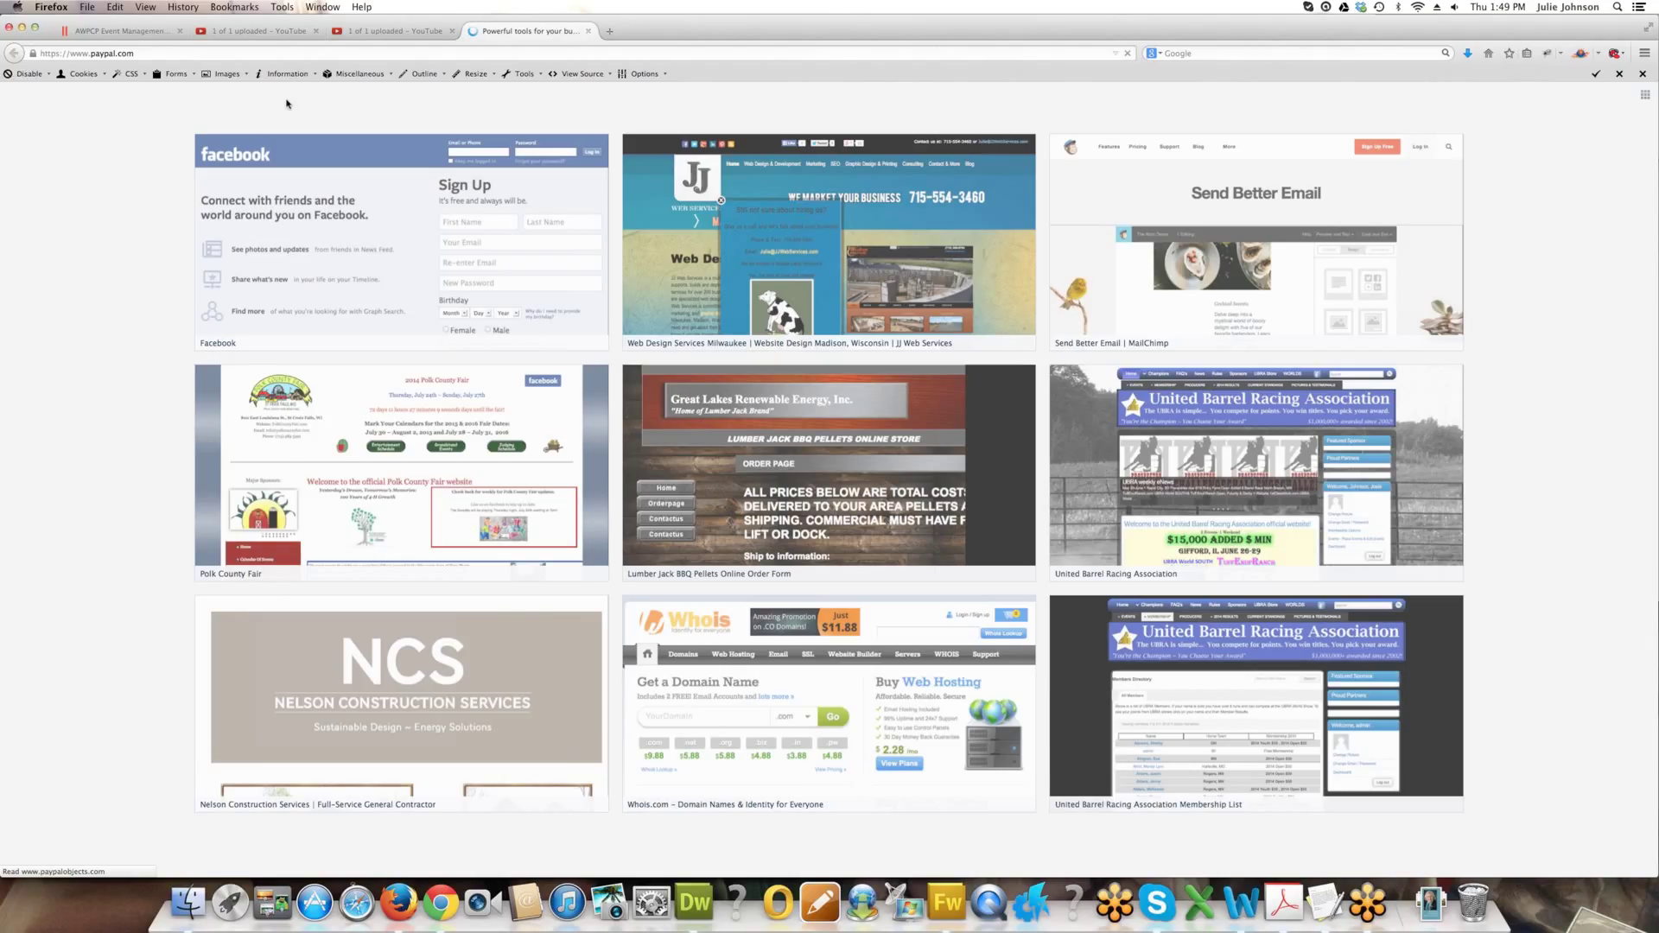
pyautogui.click(106, 32)
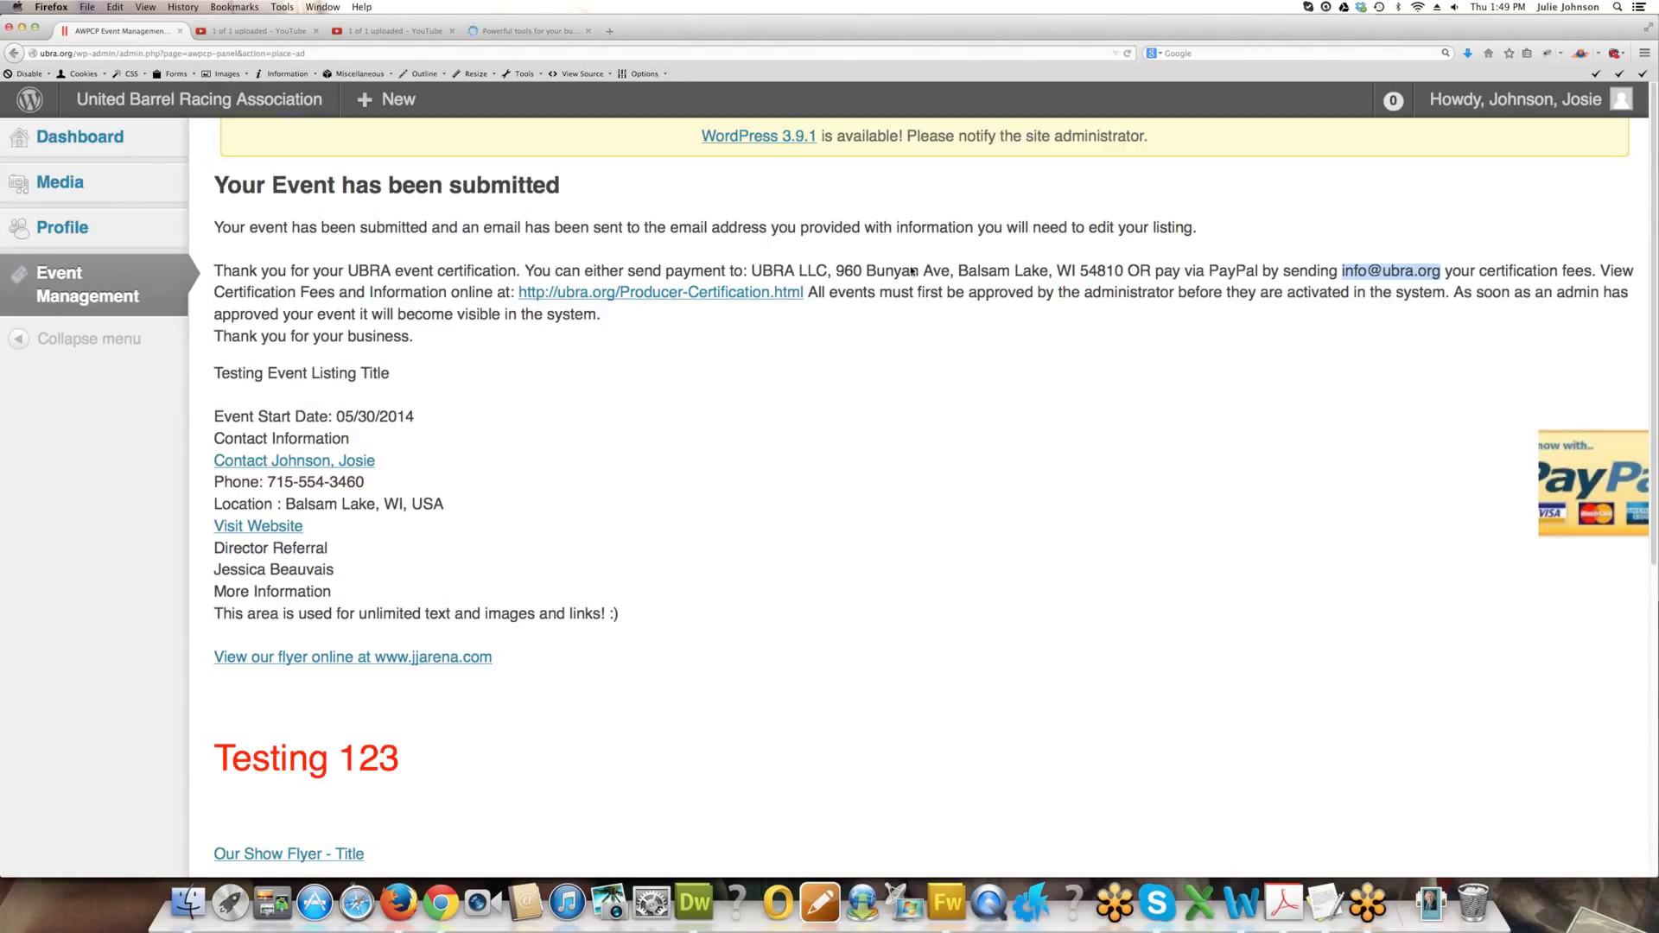